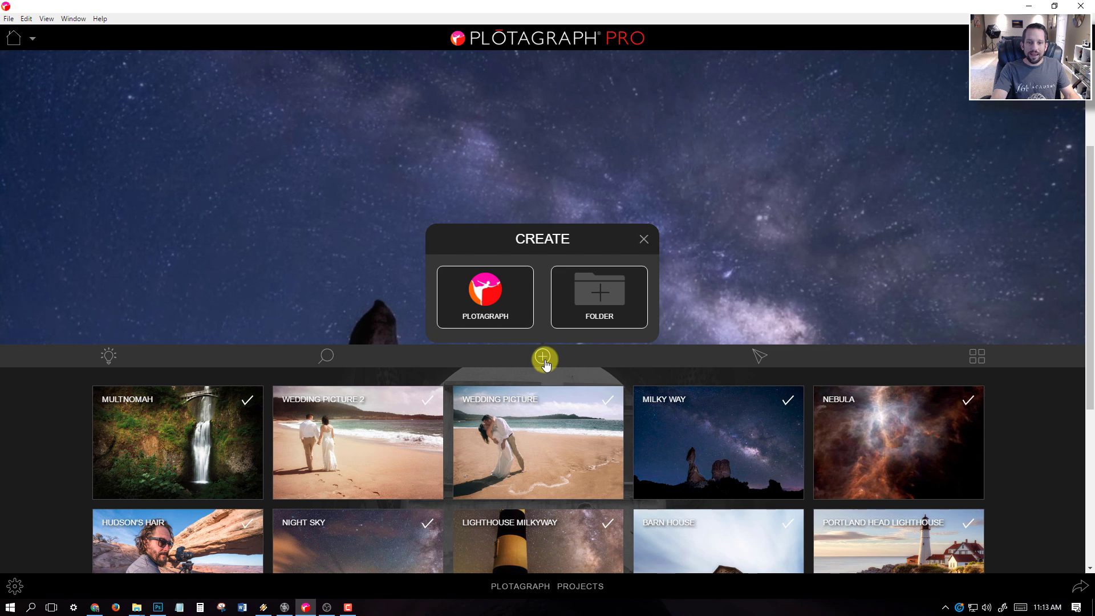
# Step: Start a new Plotagraph project, enter the name Milky Way 2, load Milky Way For Plotagraph Pro.jpg from the Desktop and create the project
pyautogui.click(485, 302)
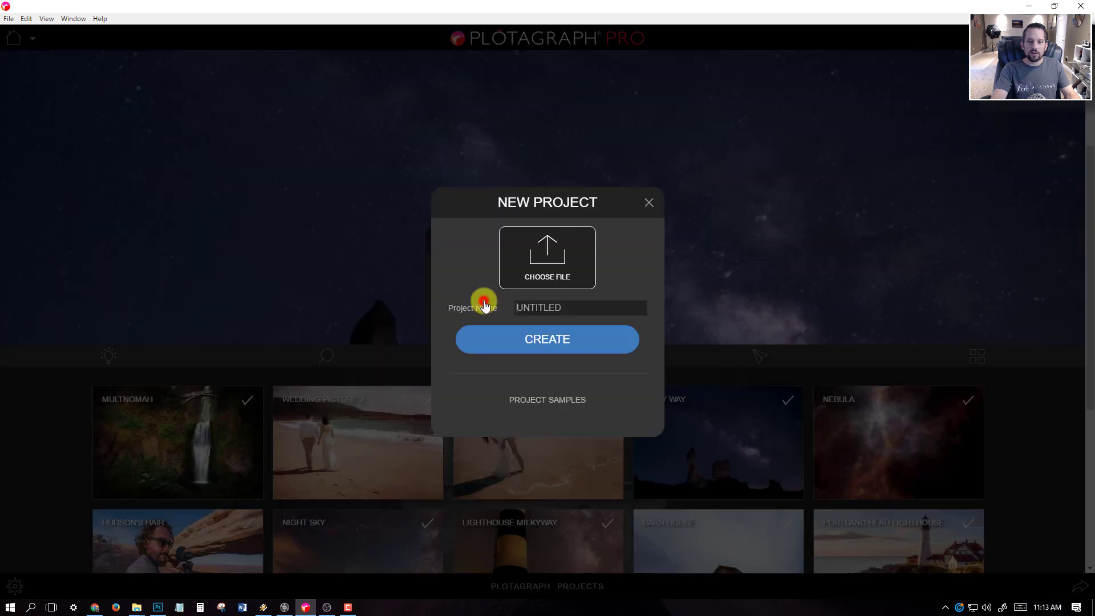
pyautogui.write('Milky Way 2')
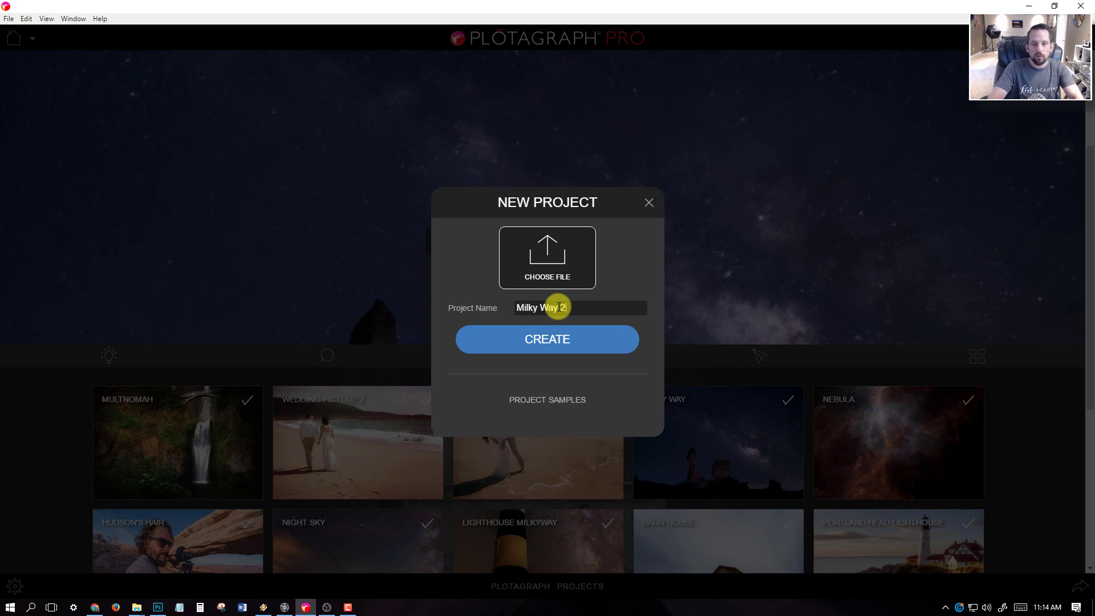
pyautogui.click(556, 264)
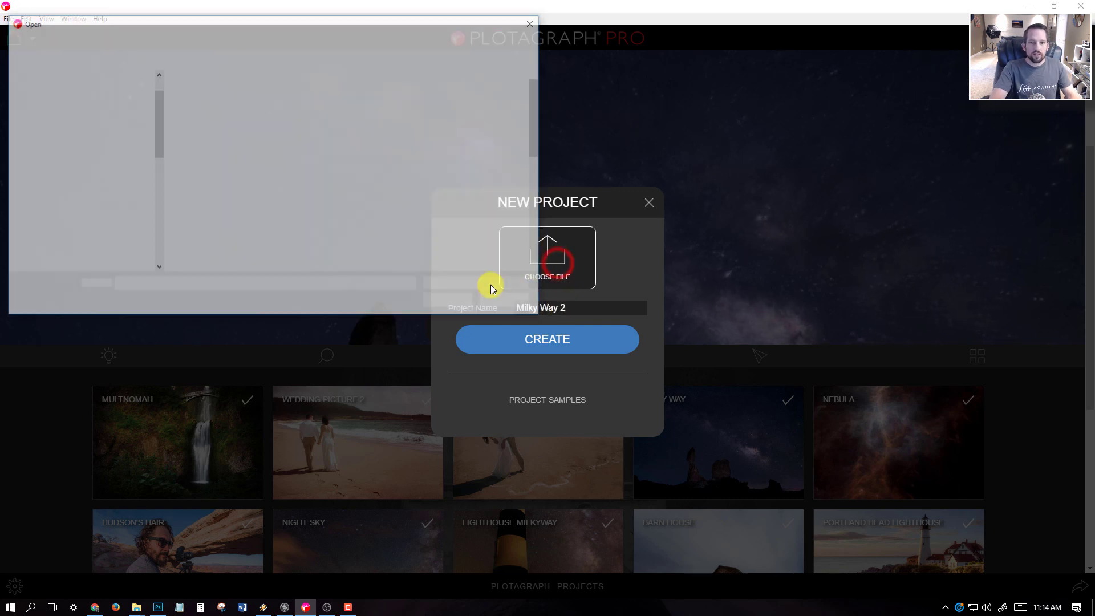
pyautogui.scroll(-5, 342, 194)
pyautogui.click(211, 231)
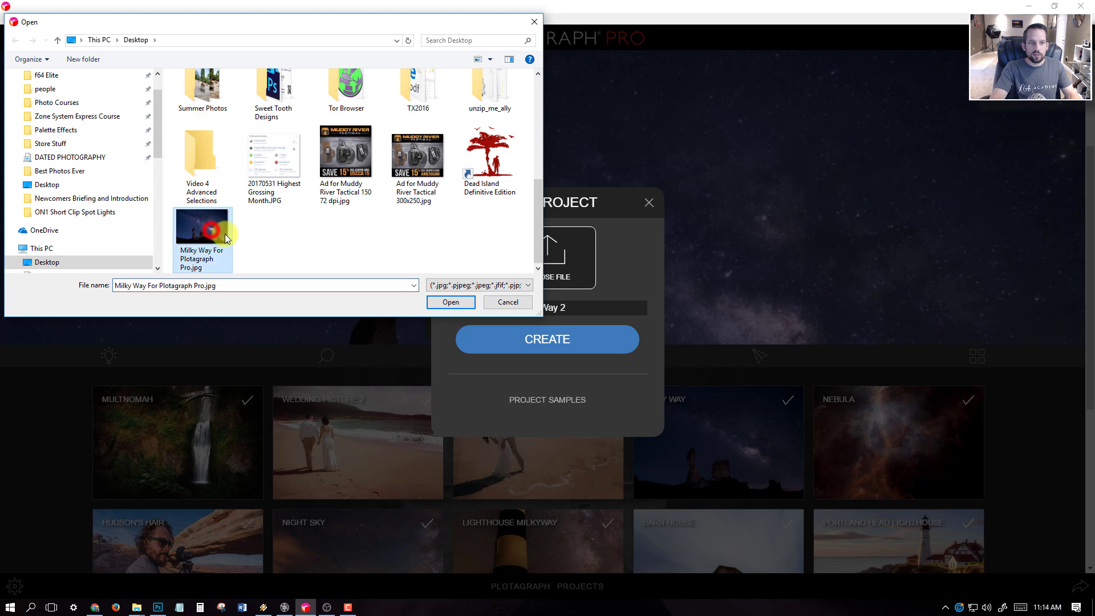
pyautogui.click(456, 308)
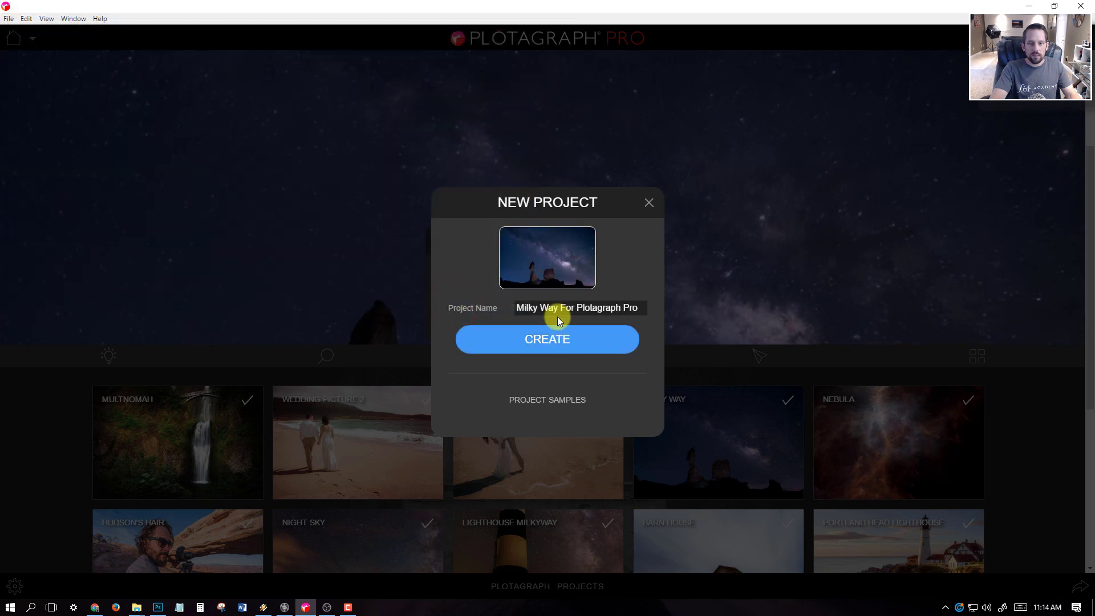
pyautogui.click(525, 342)
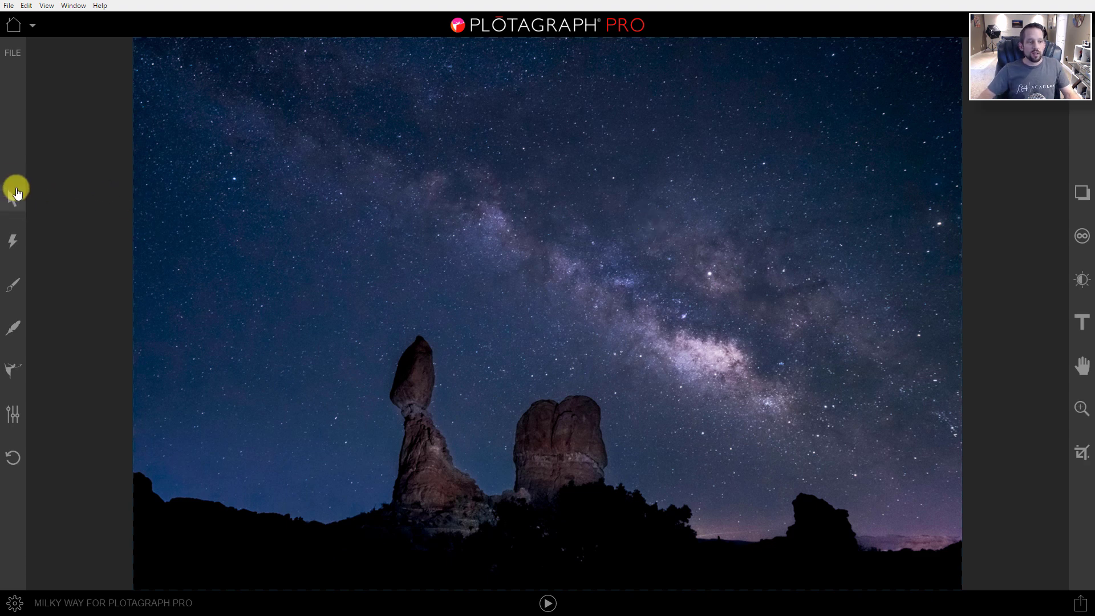
# Step: Examine the options of the selection, automated mask, brush, feather, animation point and animation property tools
pyautogui.click(12, 204)
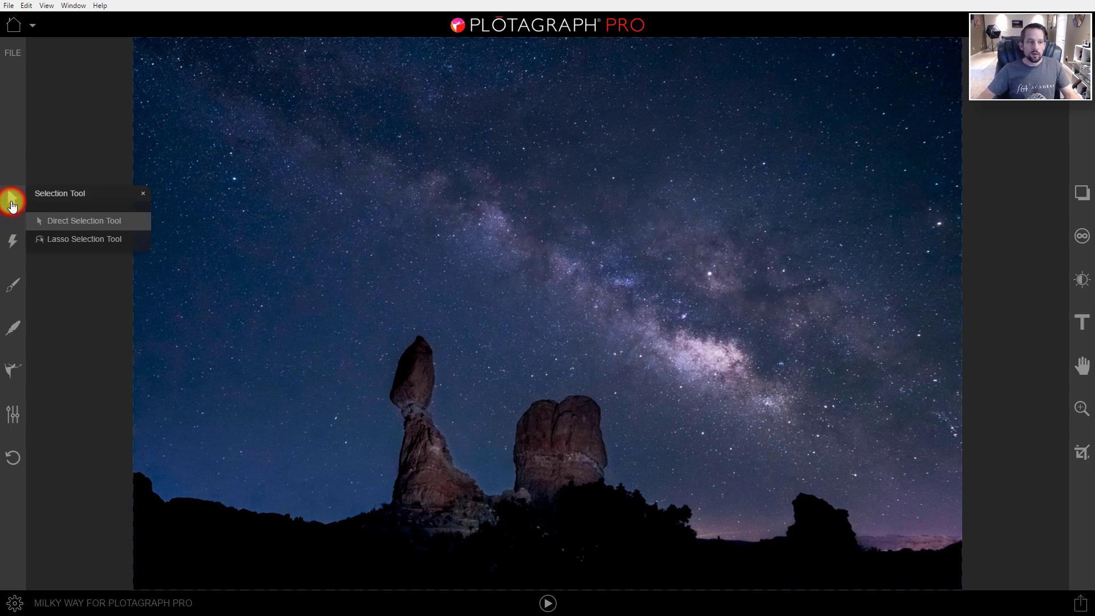
pyautogui.click(13, 240)
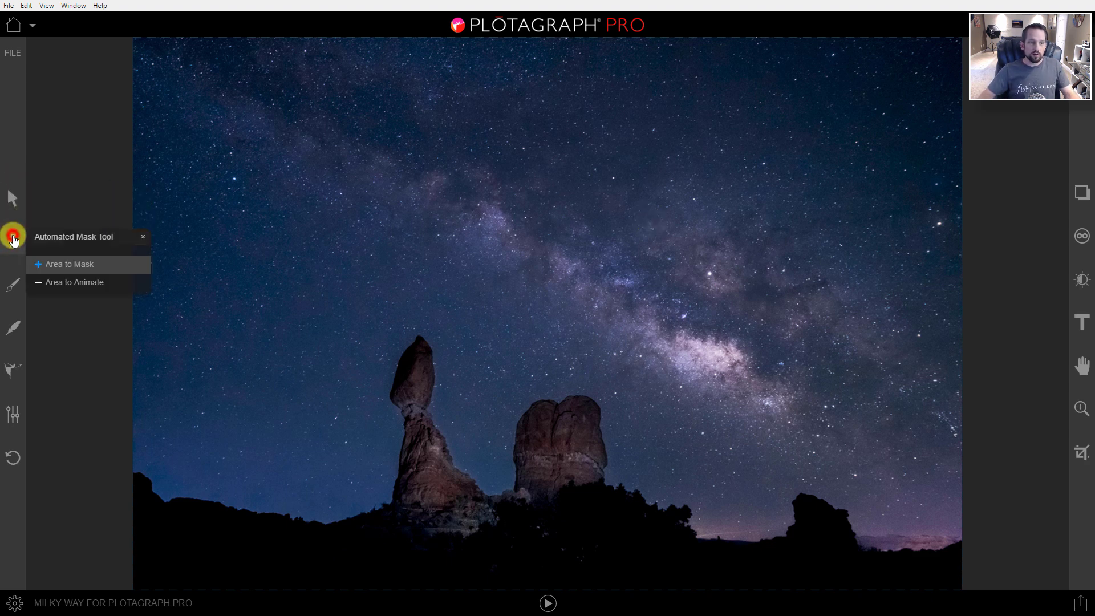
pyautogui.click(16, 289)
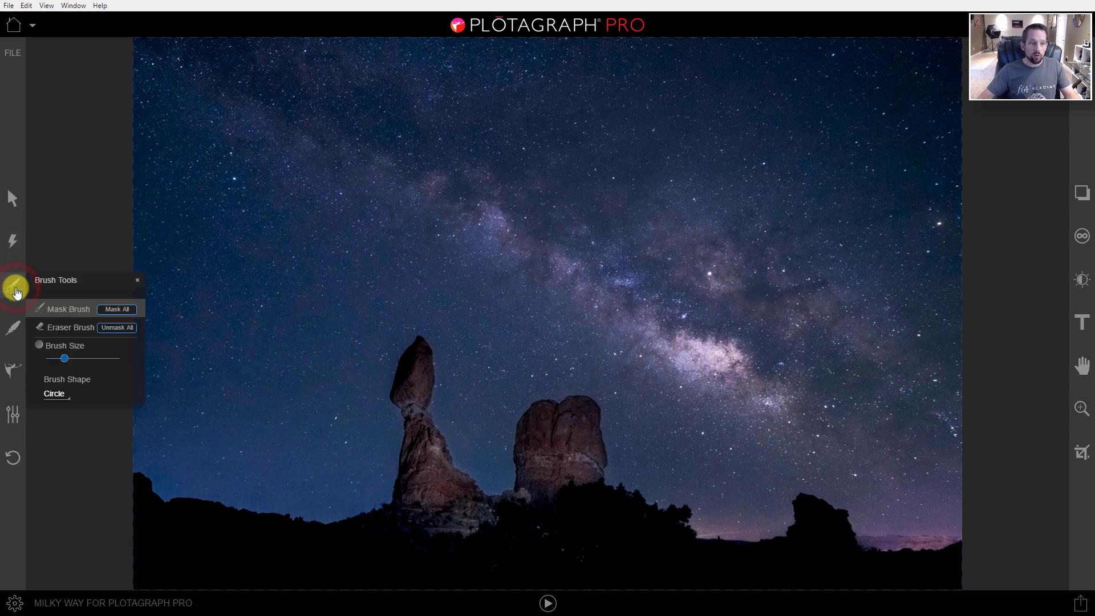
pyautogui.click(13, 327)
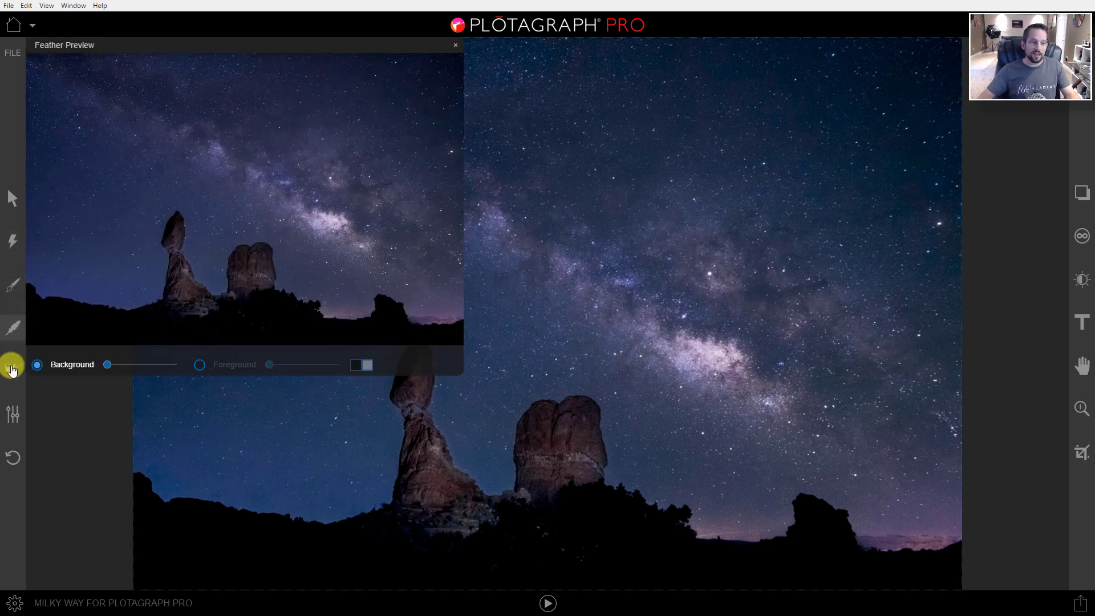
pyautogui.click(12, 370)
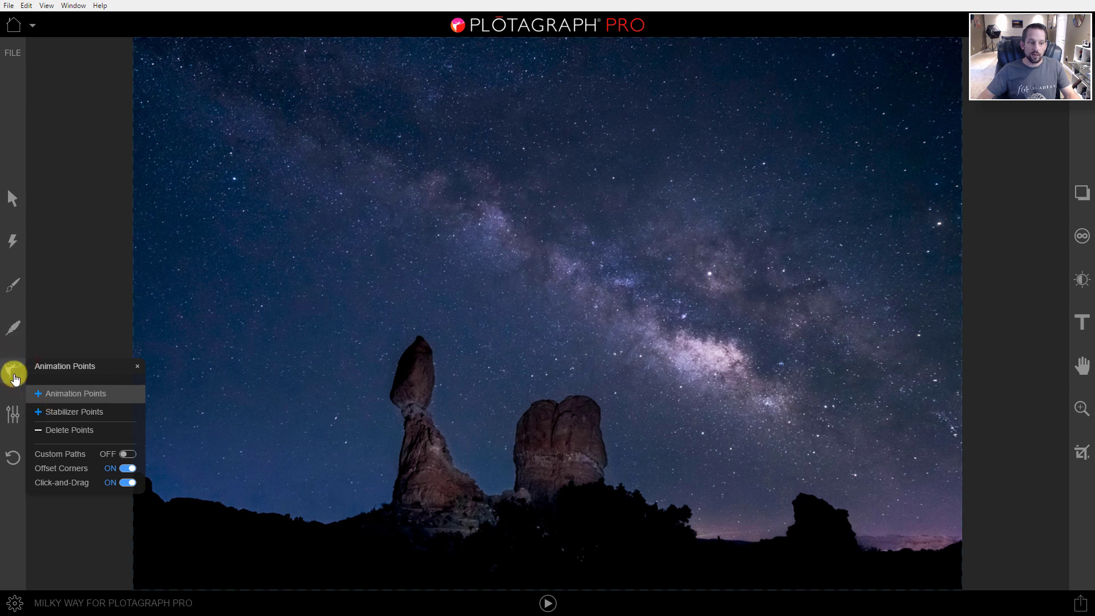
pyautogui.click(12, 413)
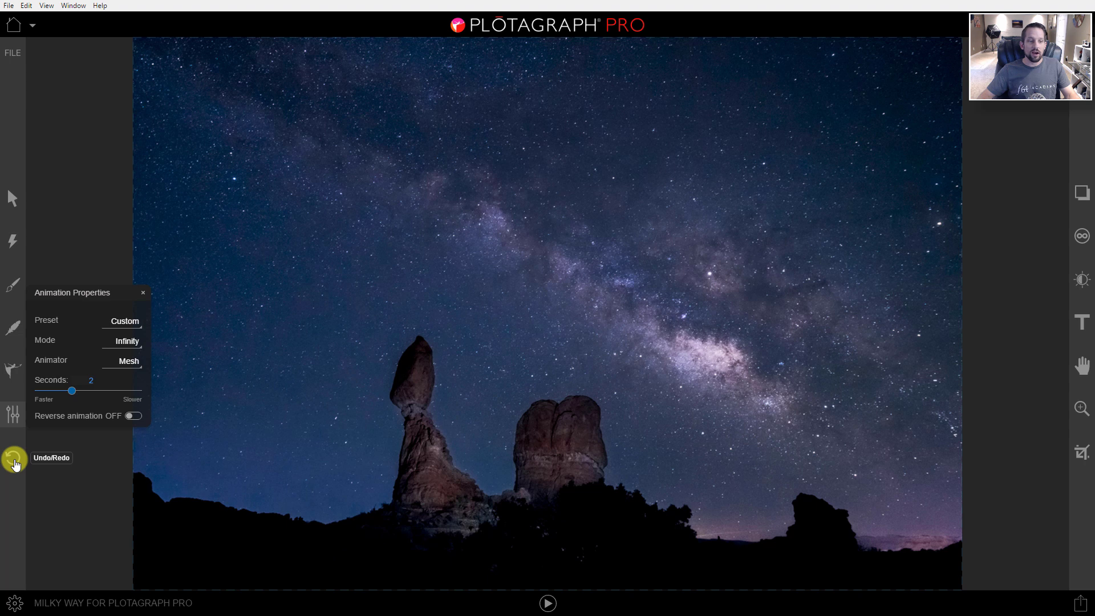
pyautogui.click(142, 293)
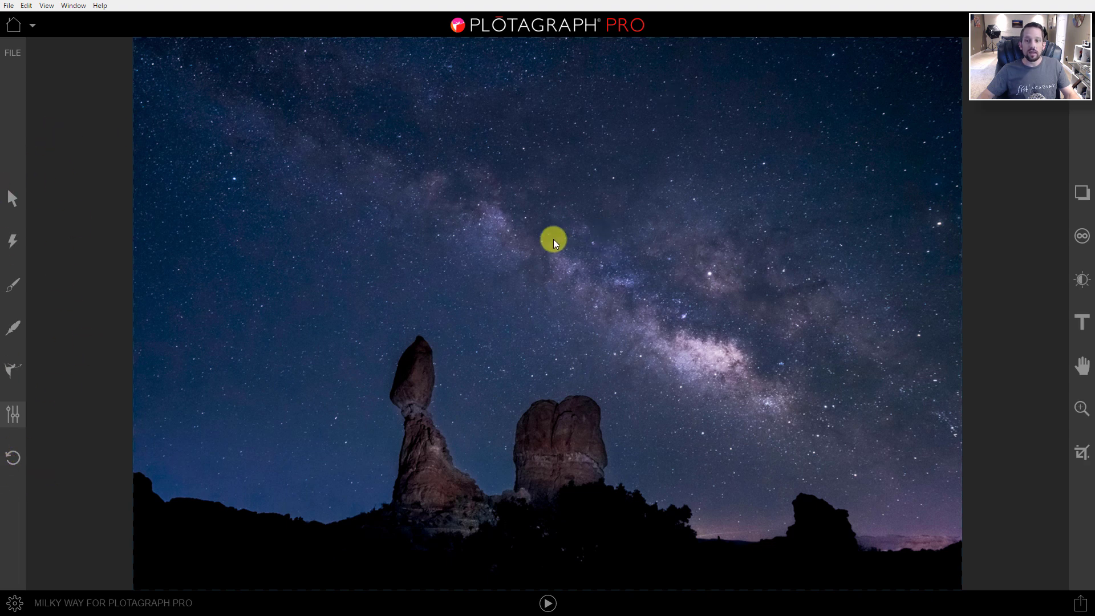
# Step: Examine the layer visibility settings and the video and audio sections of the overlay library
pyautogui.click(1076, 190)
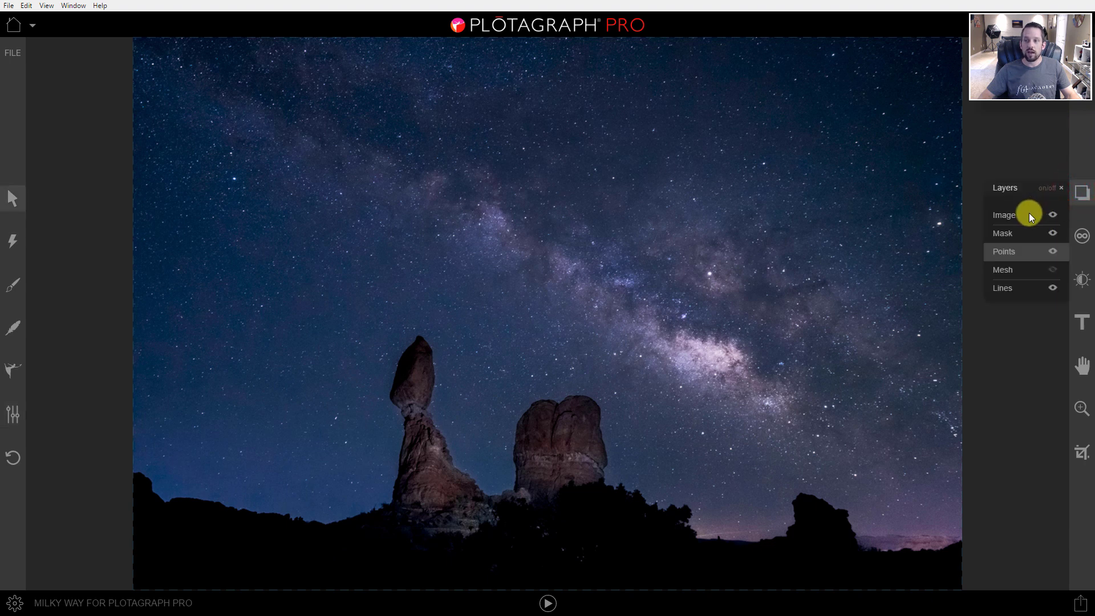
pyautogui.click(1053, 272)
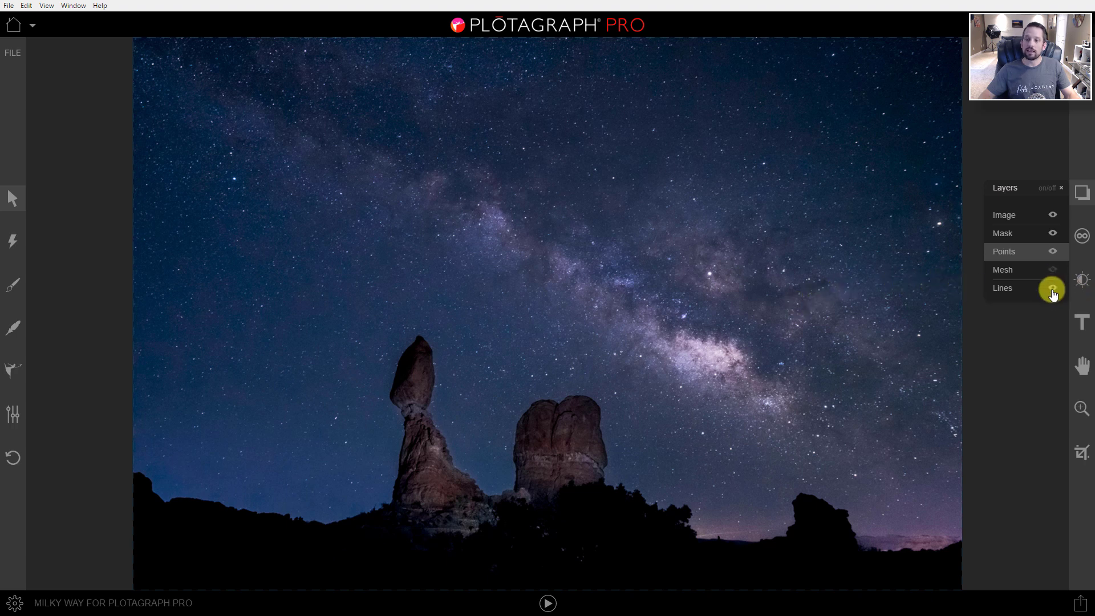
pyautogui.click(1078, 235)
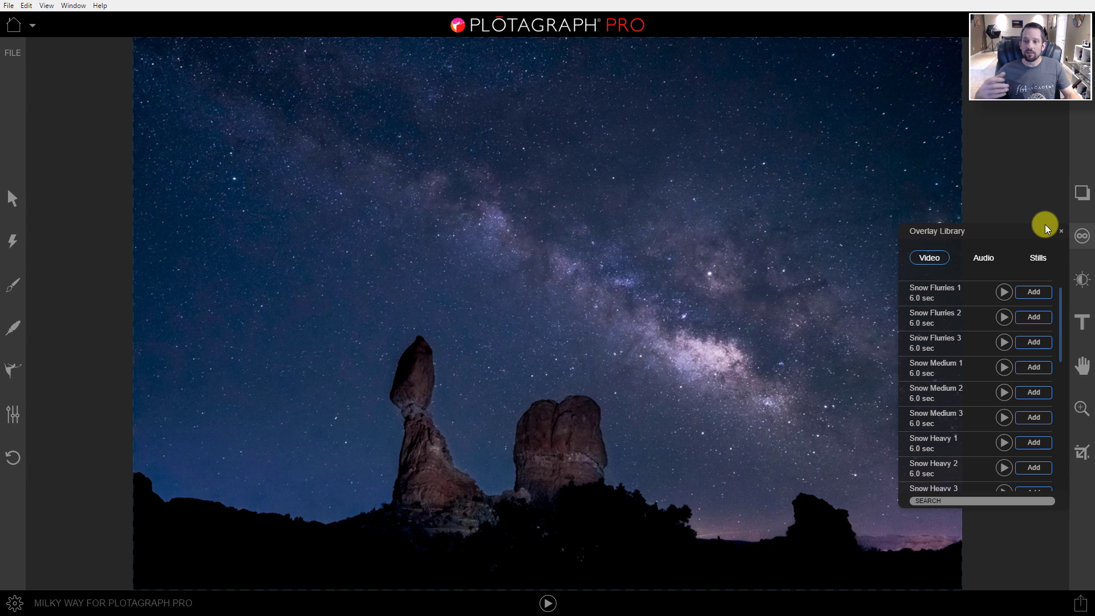
pyautogui.click(983, 257)
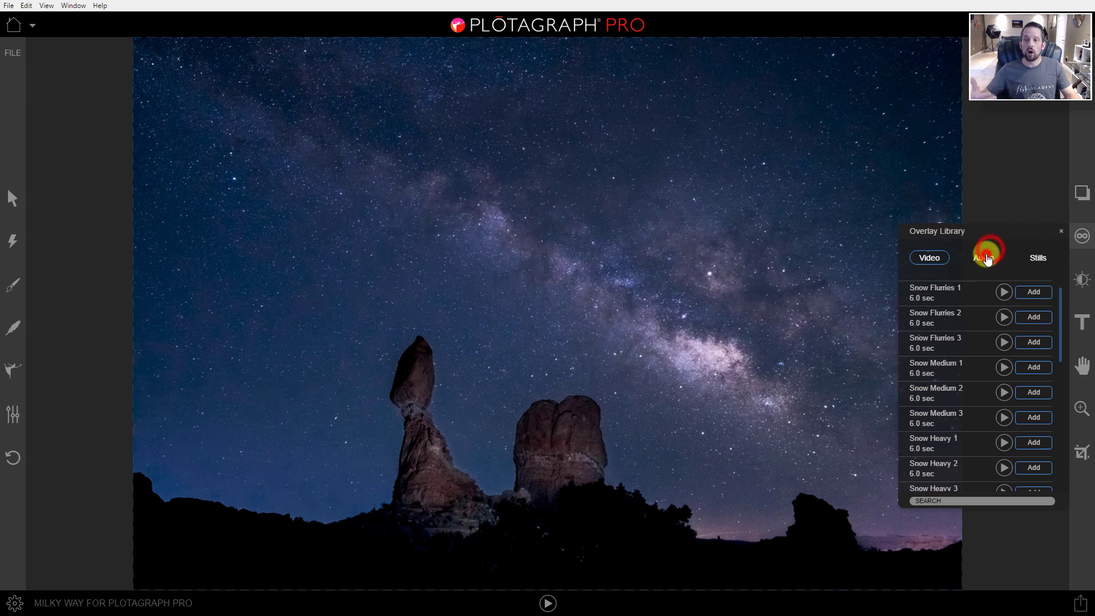
pyautogui.click(932, 258)
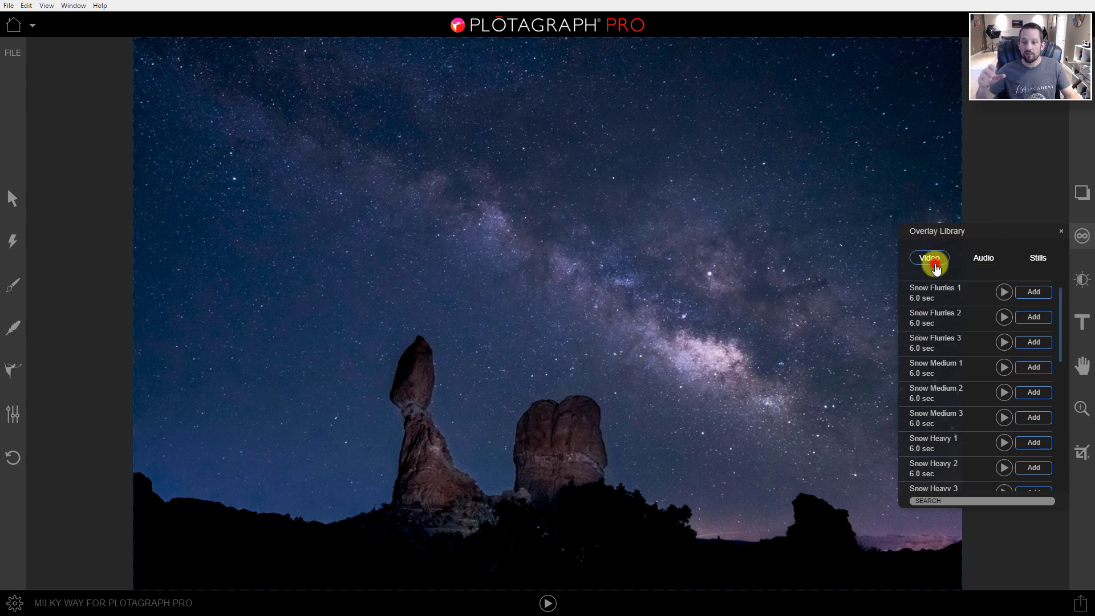
pyautogui.click(1059, 230)
# Step: Try a brightness of 10 and a slight contrast adjustment on the image, and reset both
pyautogui.click(1080, 279)
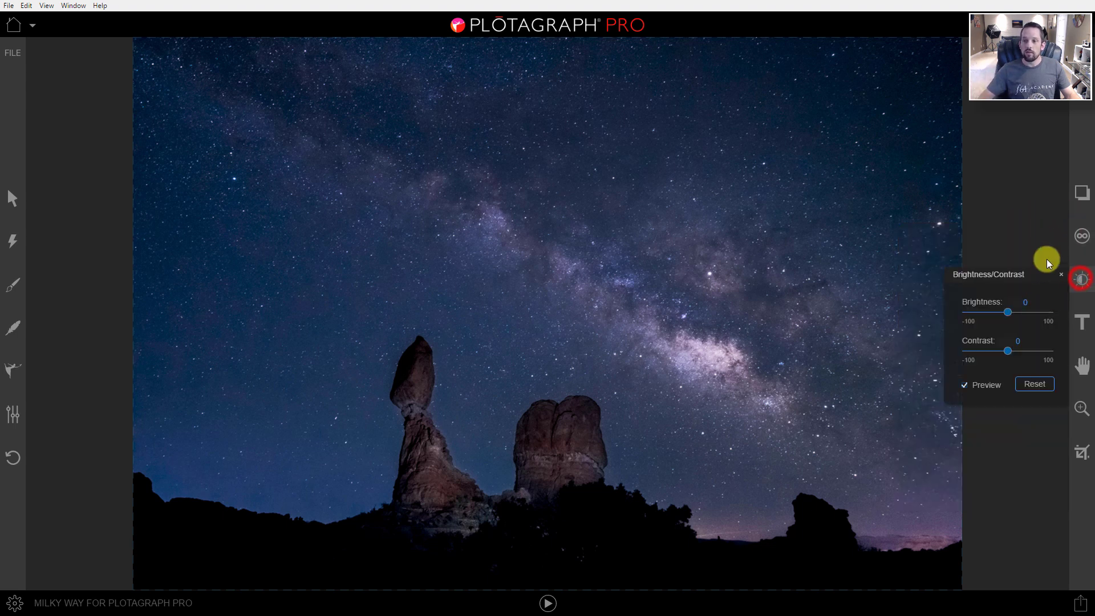
pyautogui.moveTo(1008, 314)
pyautogui.mouseDown()
pyautogui.moveTo(1026, 307)
pyautogui.moveTo(1011, 313)
pyautogui.mouseUp()
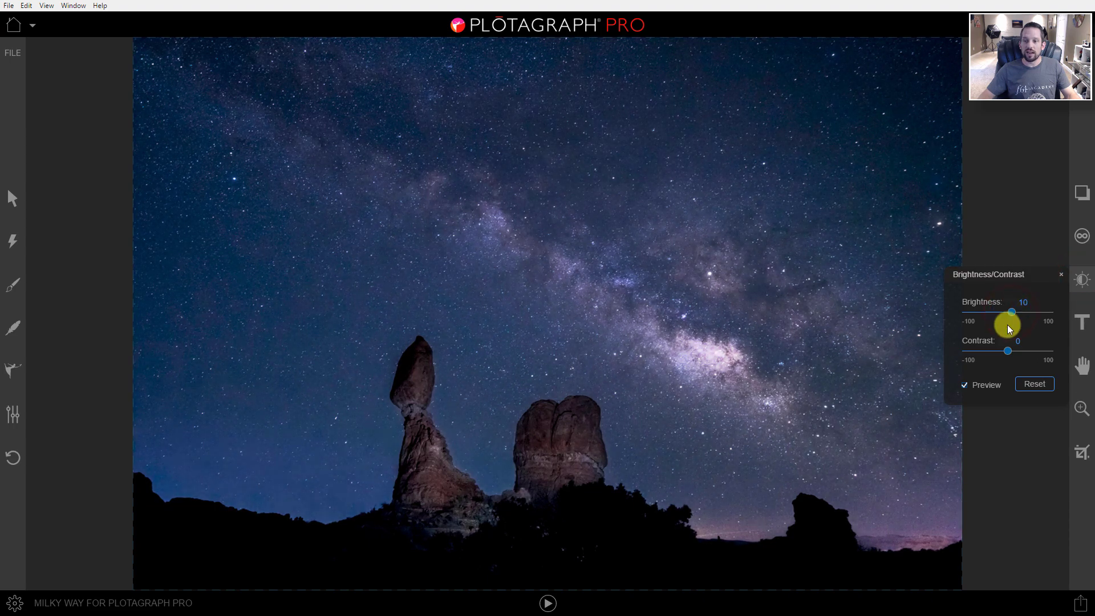
pyautogui.moveTo(1015, 353); pyautogui.dragTo(1010, 351)
pyautogui.click(1032, 384)
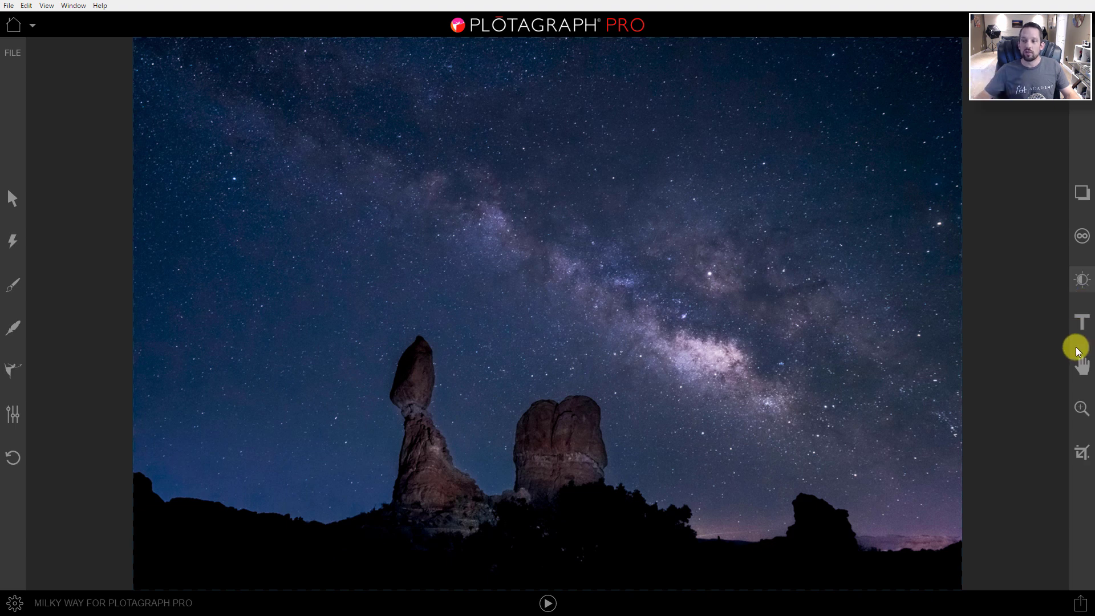
# Step: Look at the Type tool's font, size, alignment and shadow options and switch to the Hand tool
pyautogui.click(1081, 322)
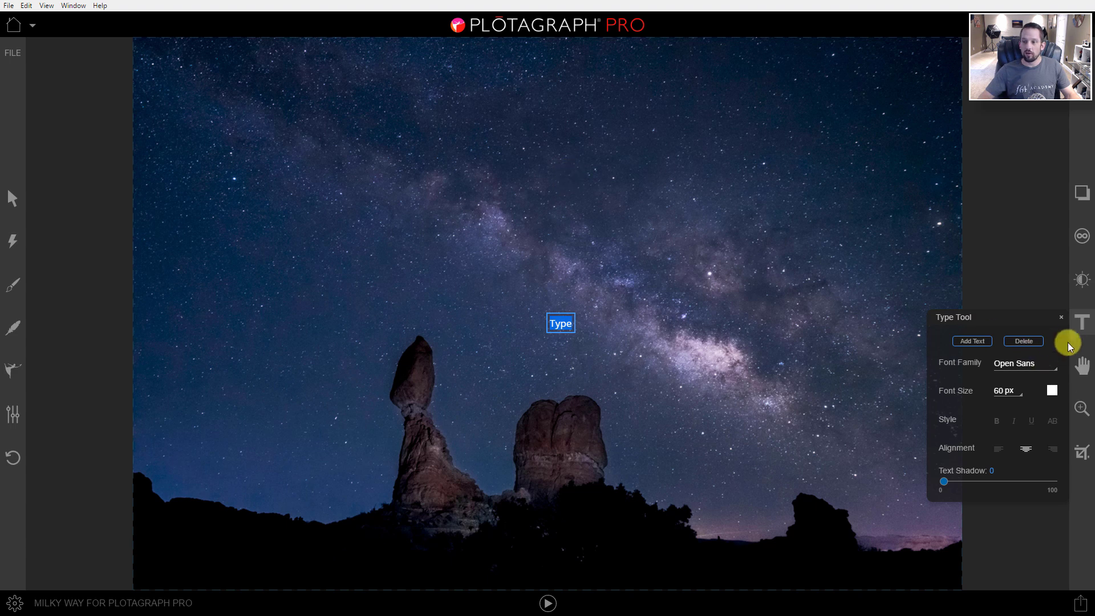
pyautogui.click(1063, 318)
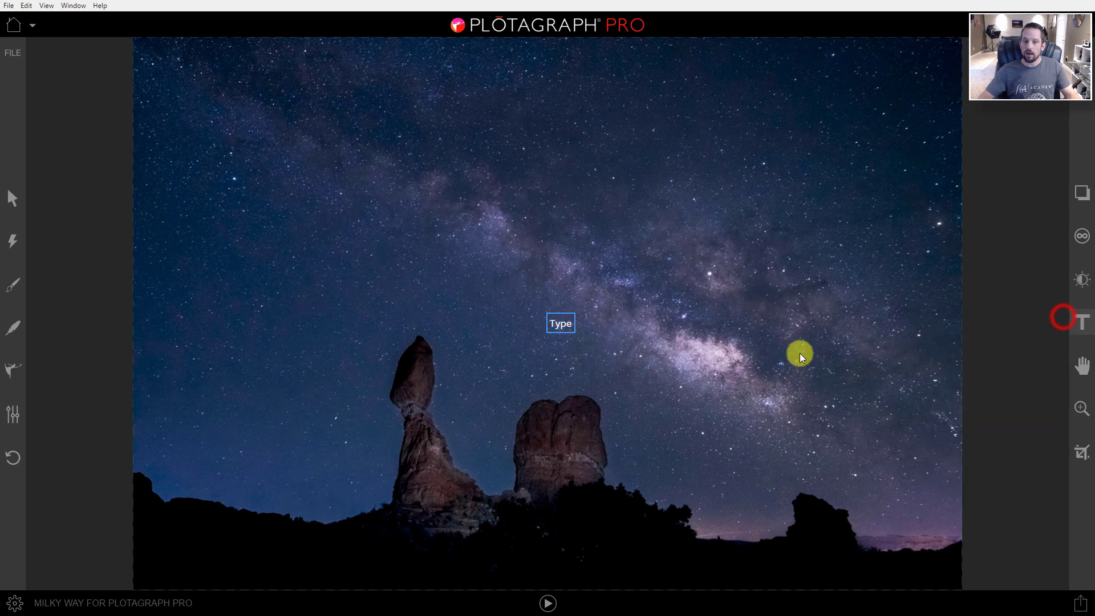
pyautogui.click(1078, 368)
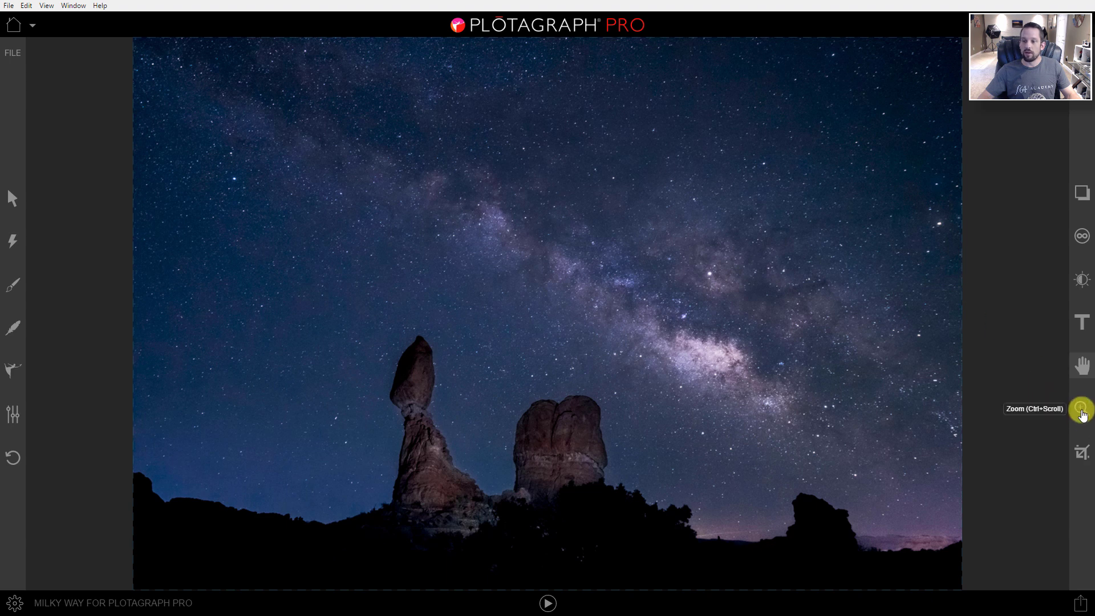
# Step: Try the Facebook Cover (820x312) crop preset on the image and reset the crop
pyautogui.click(1079, 450)
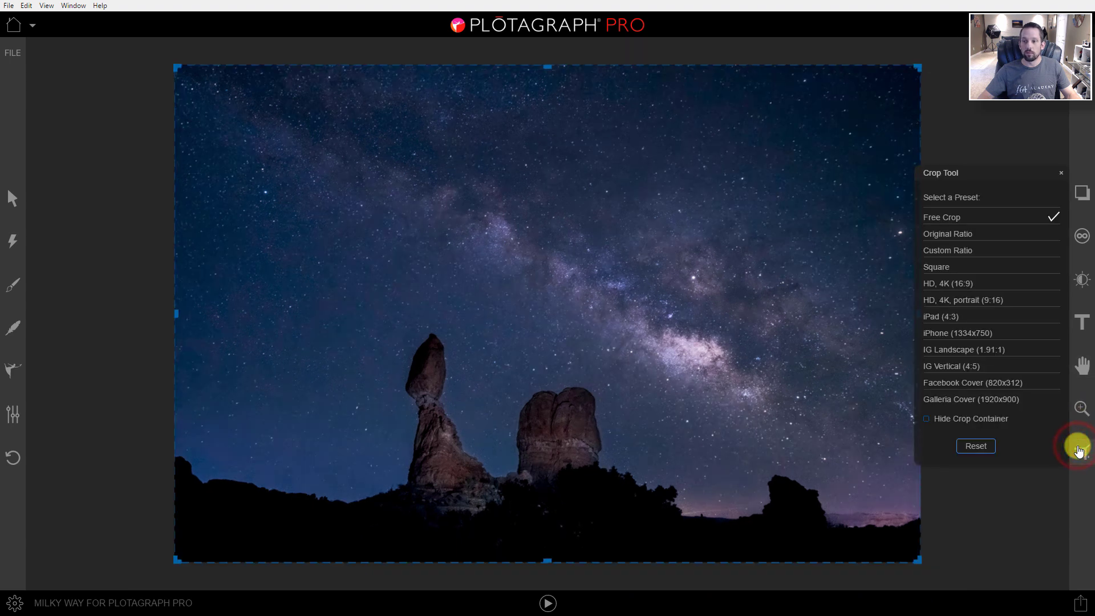
pyautogui.click(956, 380)
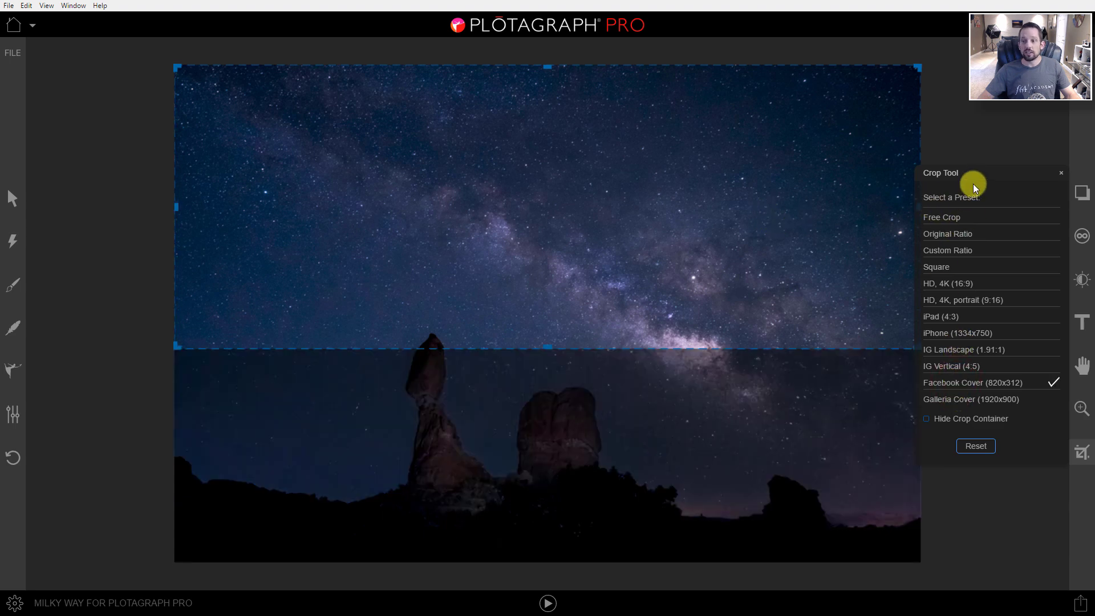
pyautogui.click(1061, 177)
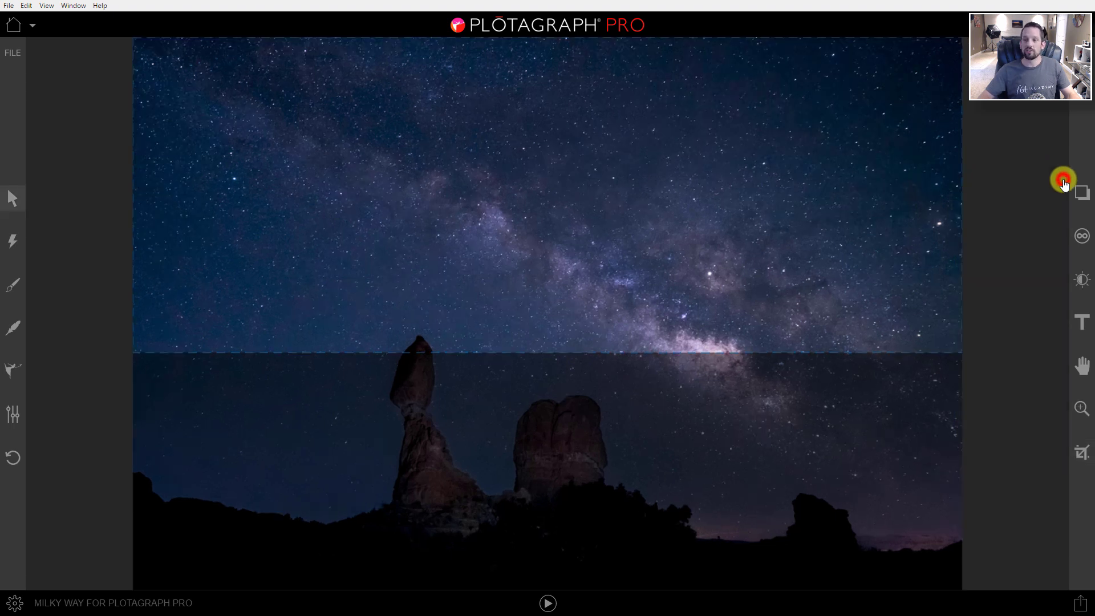
pyautogui.click(1072, 452)
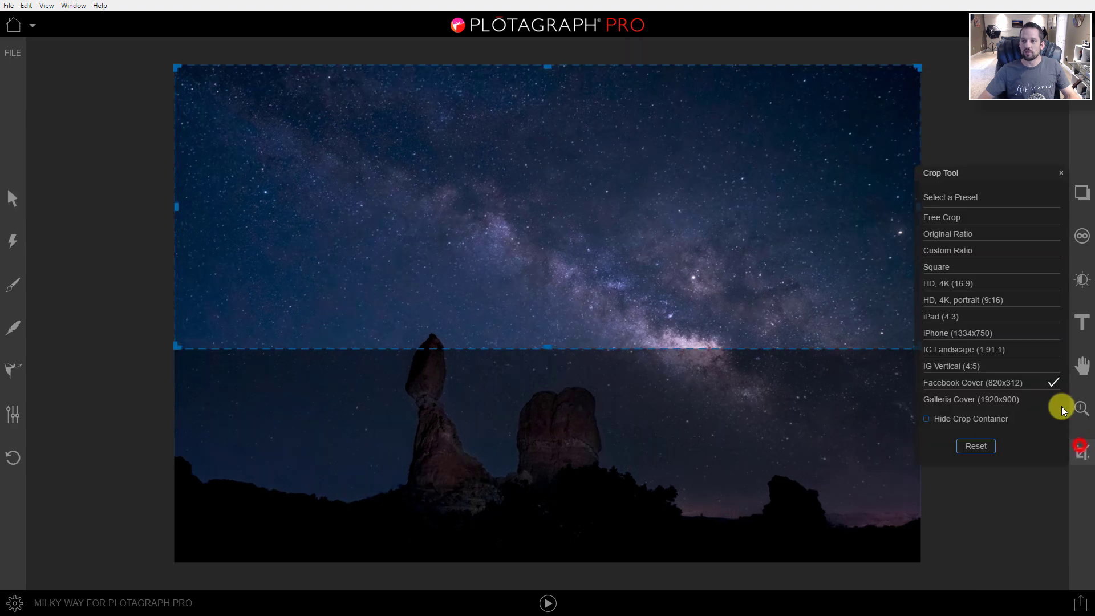
pyautogui.click(977, 445)
pyautogui.click(1058, 176)
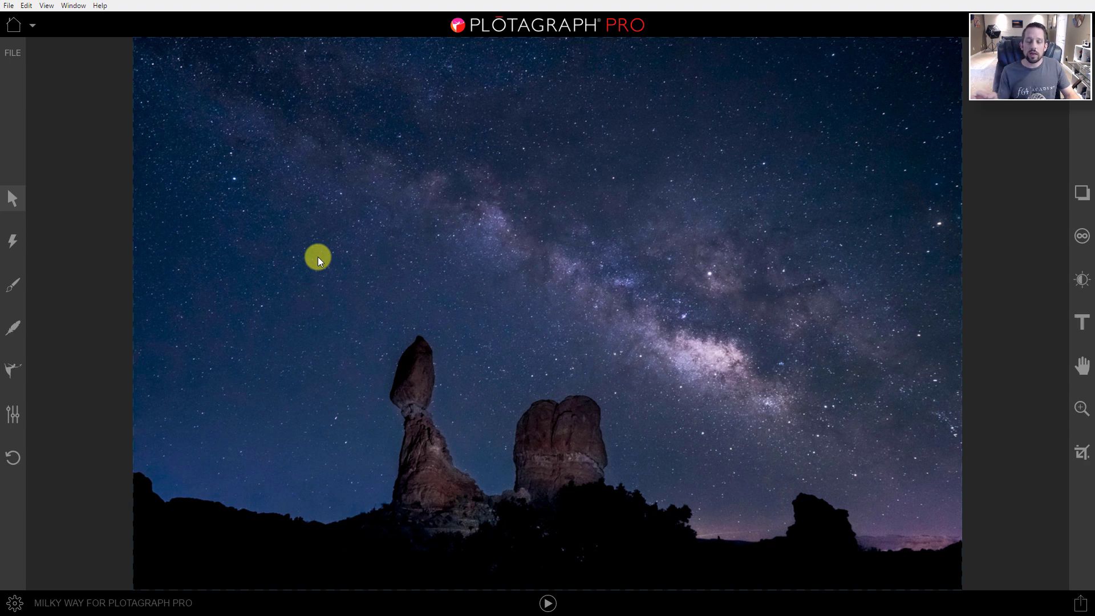
# Step: Mark the dark foreground and rock formations as the area to mask with one Automated Mask stroke along the skyline
pyautogui.click(12, 249)
pyautogui.click(71, 268)
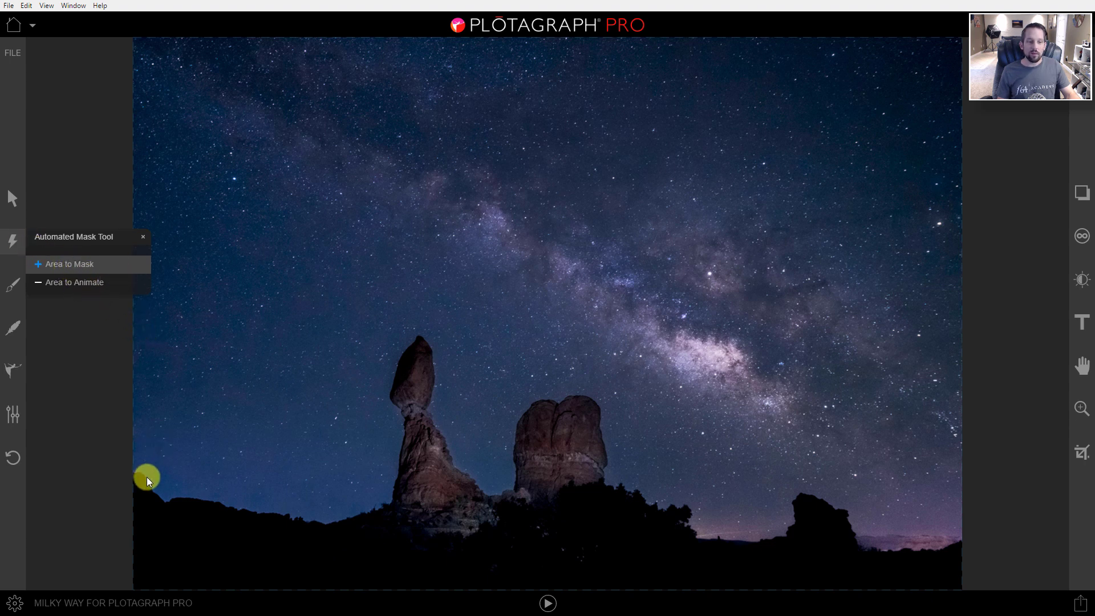
pyautogui.moveTo(142, 481)
pyautogui.mouseDown()
pyautogui.moveTo(172, 515)
pyautogui.moveTo(292, 533)
pyautogui.moveTo(378, 527)
pyautogui.moveTo(415, 498)
pyautogui.mouseUp()
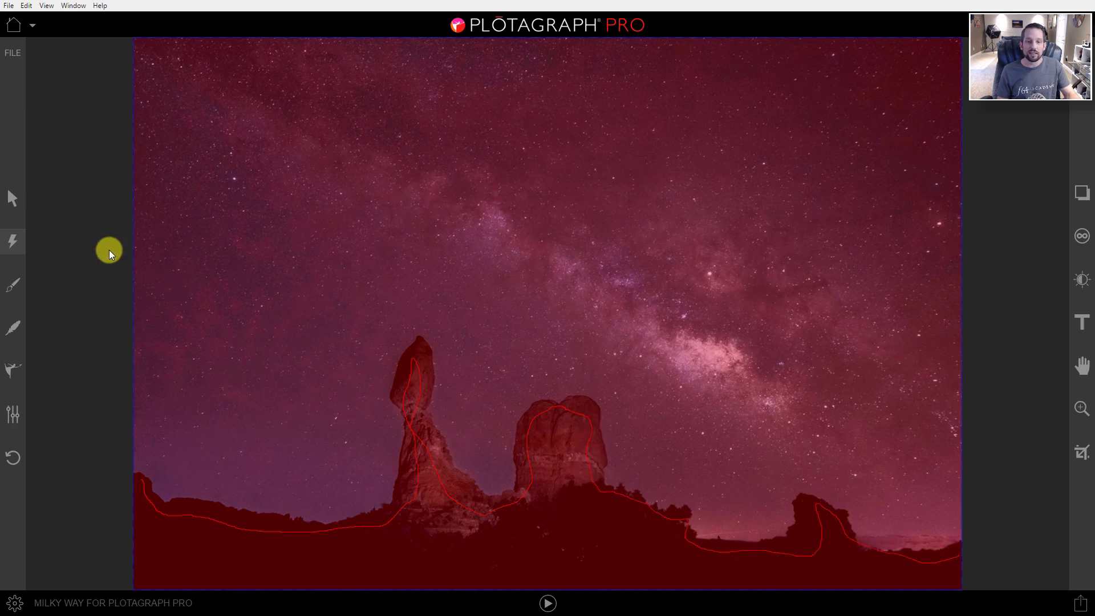
# Step: Mark the sky as the area to animate with Automated Mask strokes on both sides and between the two rock formations
pyautogui.click(12, 239)
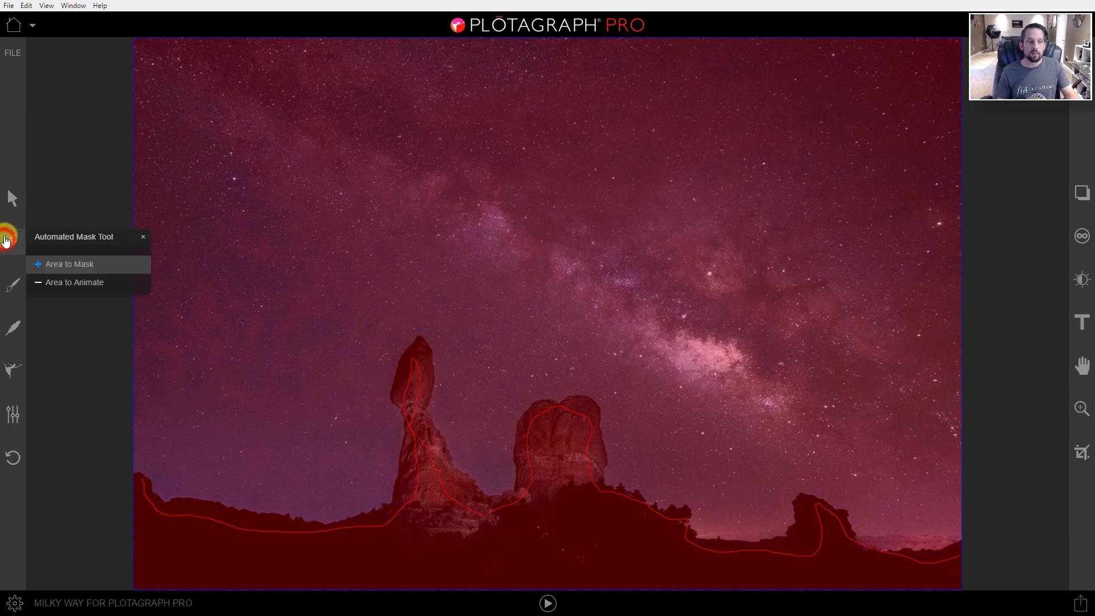
pyautogui.click(75, 282)
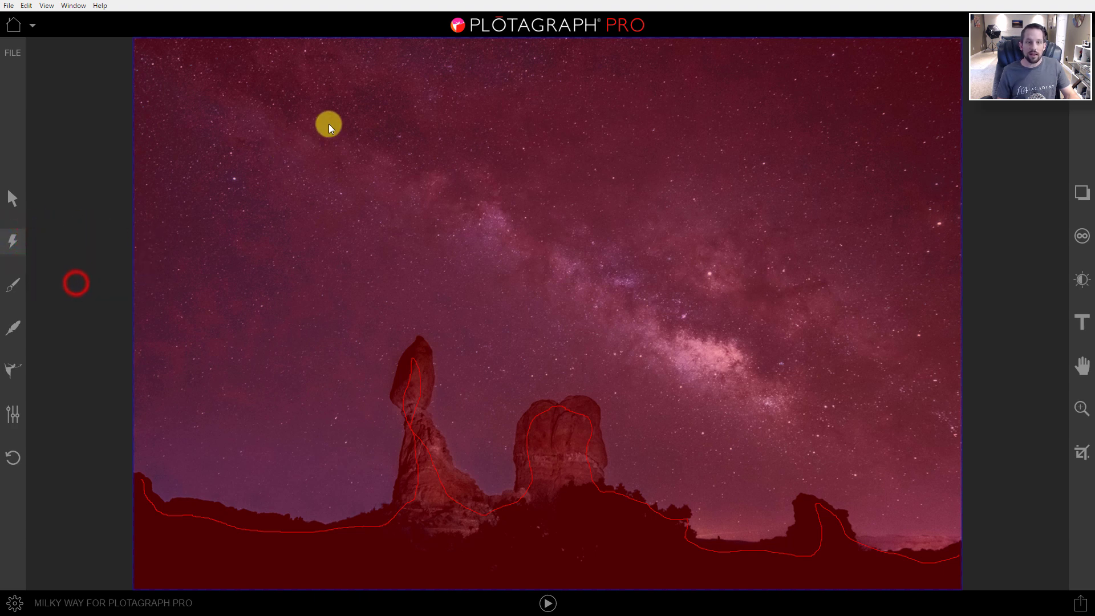
pyautogui.moveTo(339, 126); pyautogui.dragTo(268, 475)
pyautogui.moveTo(518, 206)
pyautogui.mouseDown()
pyautogui.moveTo(478, 341)
pyautogui.moveTo(483, 426)
pyautogui.mouseUp()
pyautogui.moveTo(803, 230)
pyautogui.mouseDown()
pyautogui.moveTo(871, 335)
pyautogui.moveTo(888, 427)
pyautogui.mouseUp()
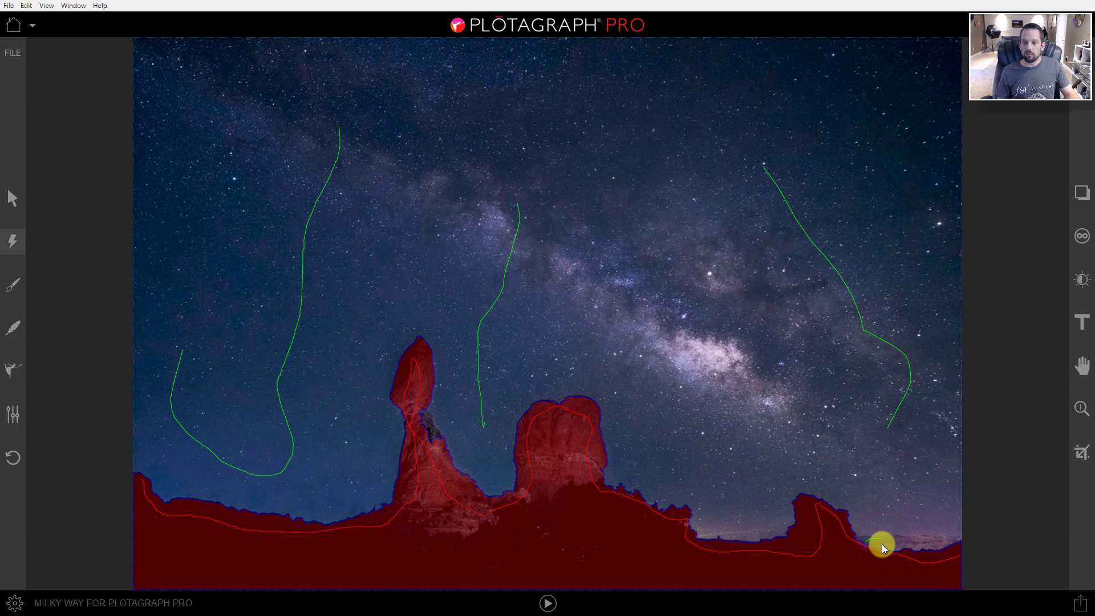
# Step: Refine the automated mask by filling the gap in the balanced rock's neck and marking the sky along its right edge as area to animate
pyautogui.click(13, 241)
pyautogui.click(67, 264)
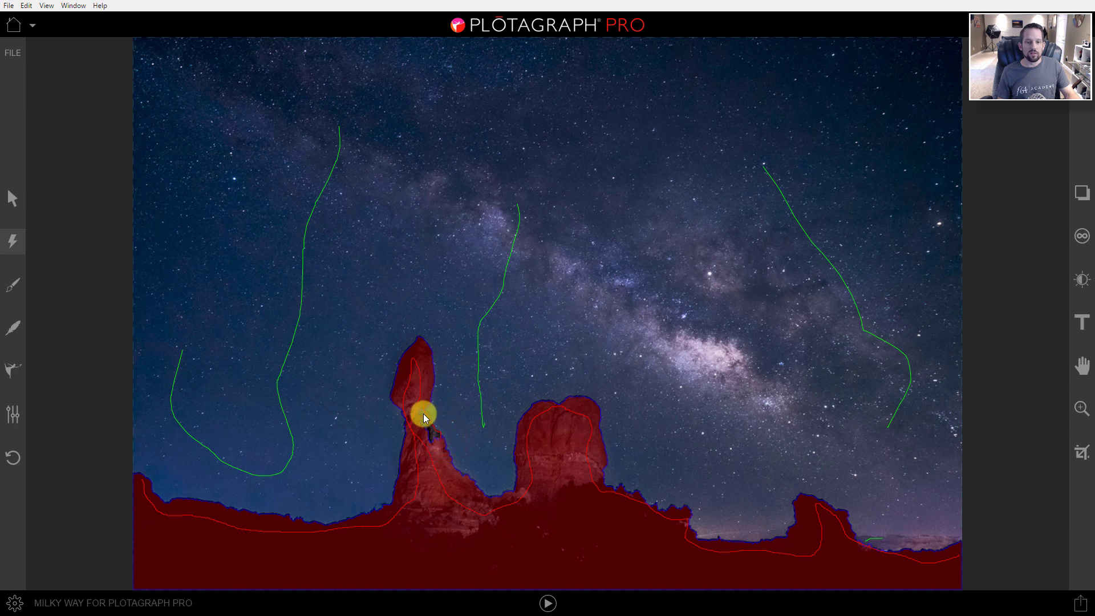
pyautogui.click(12, 241)
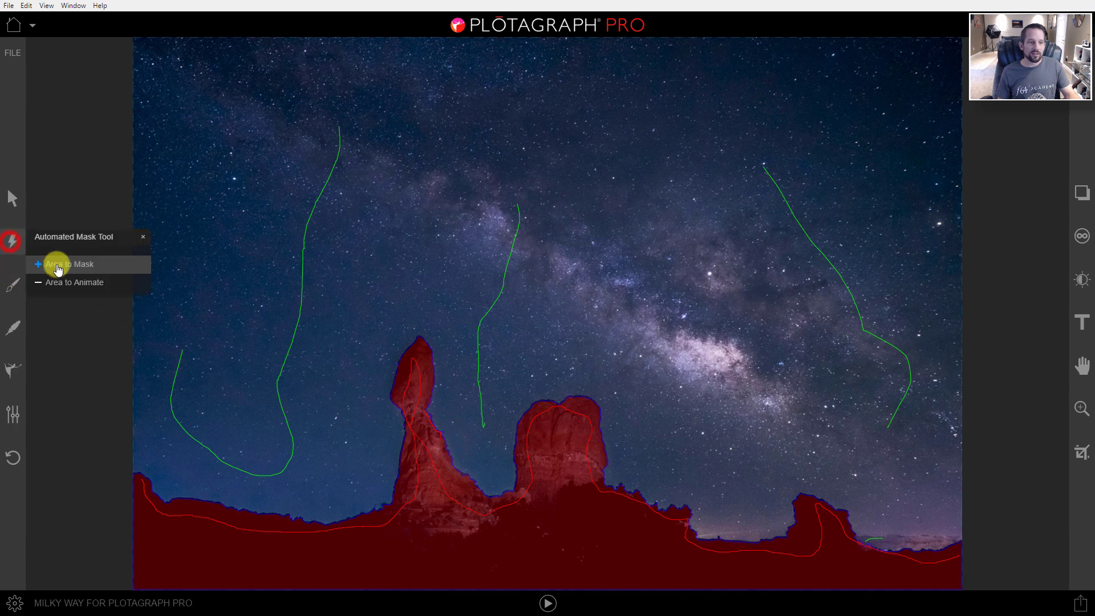
pyautogui.click(61, 277)
pyautogui.moveTo(450, 390); pyautogui.dragTo(444, 419)
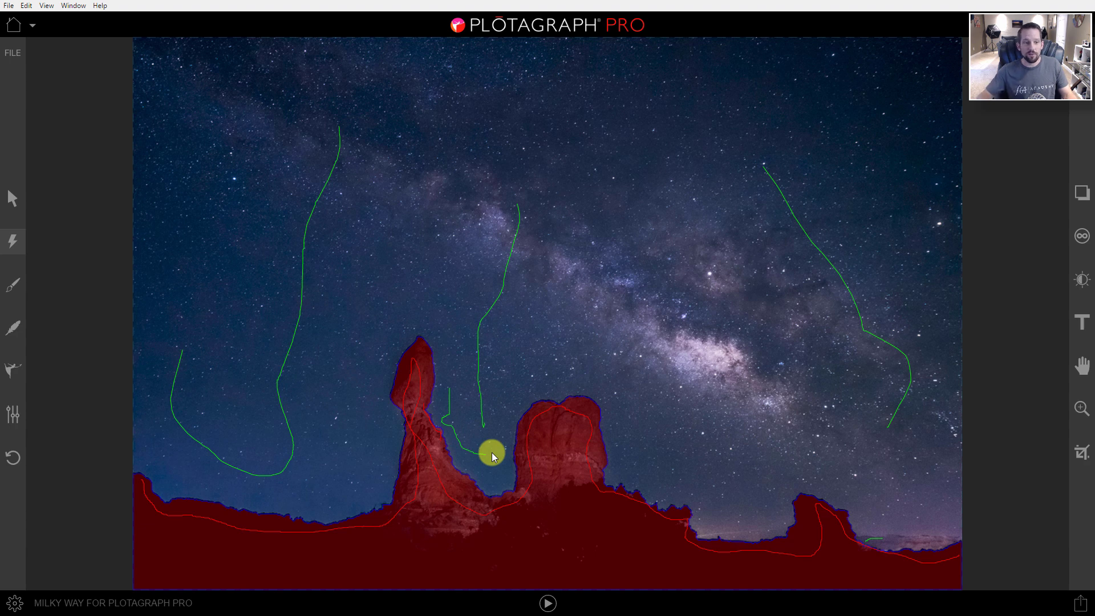
# Step: Try freehand Mask Brush strokes across the Milky Way sky and undo them
pyautogui.click(12, 285)
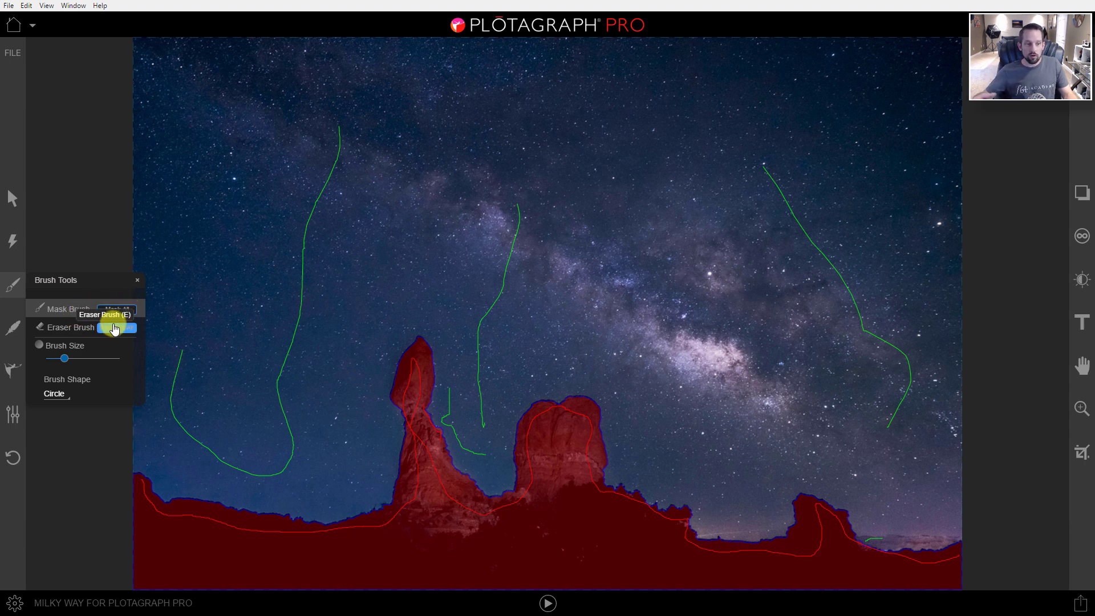
pyautogui.moveTo(169, 515)
pyautogui.mouseDown()
pyautogui.moveTo(255, 478)
pyautogui.moveTo(248, 496)
pyautogui.moveTo(199, 482)
pyautogui.moveTo(160, 412)
pyautogui.moveTo(169, 434)
pyautogui.mouseUp()
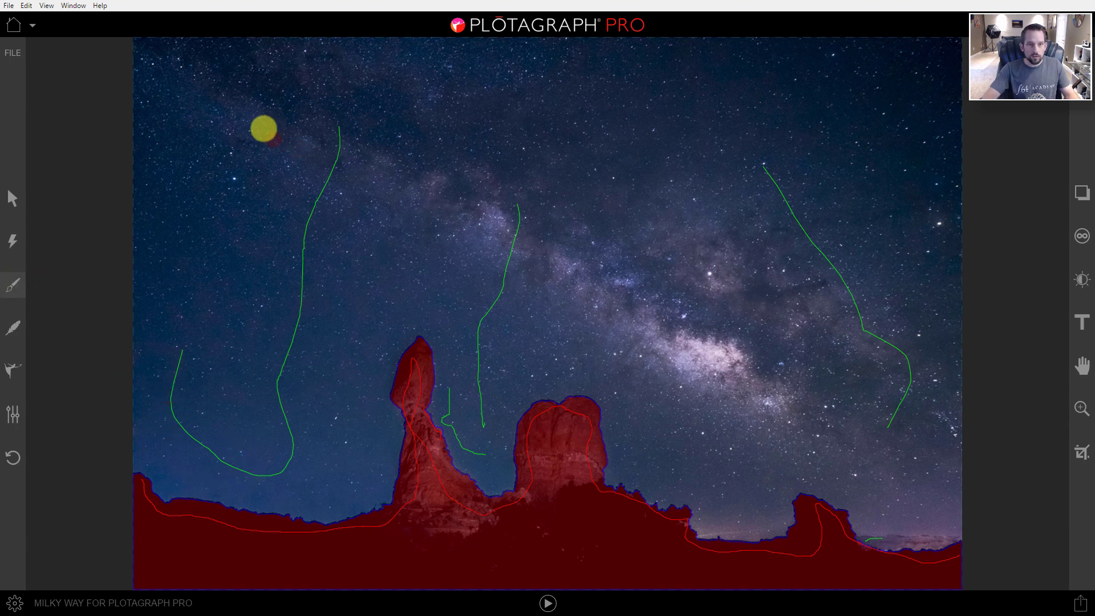
pyautogui.moveTo(263, 128)
pyautogui.mouseDown()
pyautogui.moveTo(403, 224)
pyautogui.moveTo(560, 241)
pyautogui.moveTo(660, 228)
pyautogui.mouseUp()
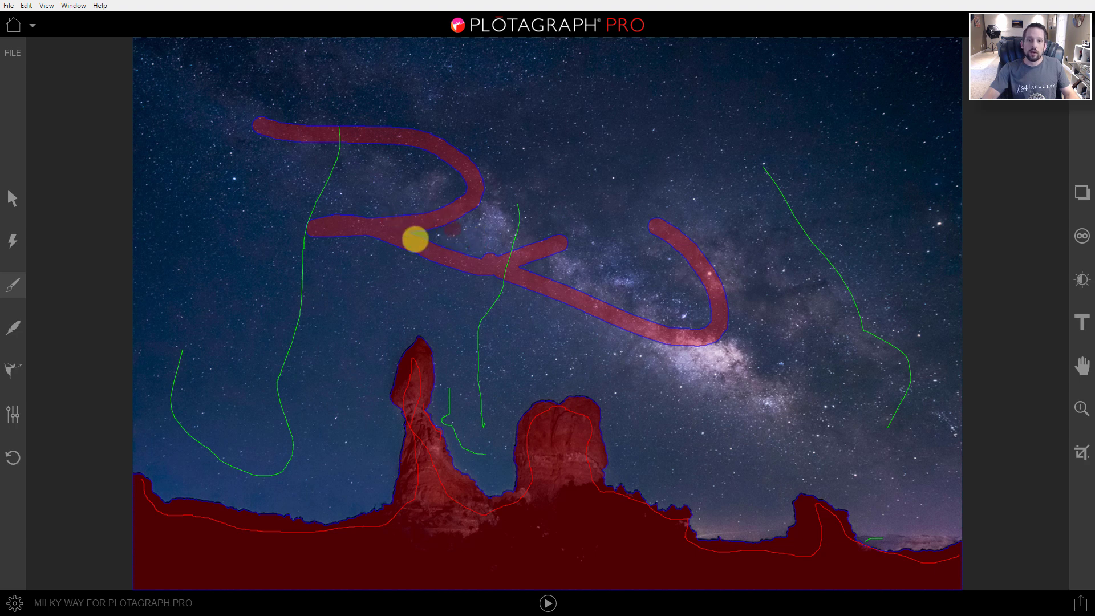
pyautogui.hotkey('ctrl', 'z')
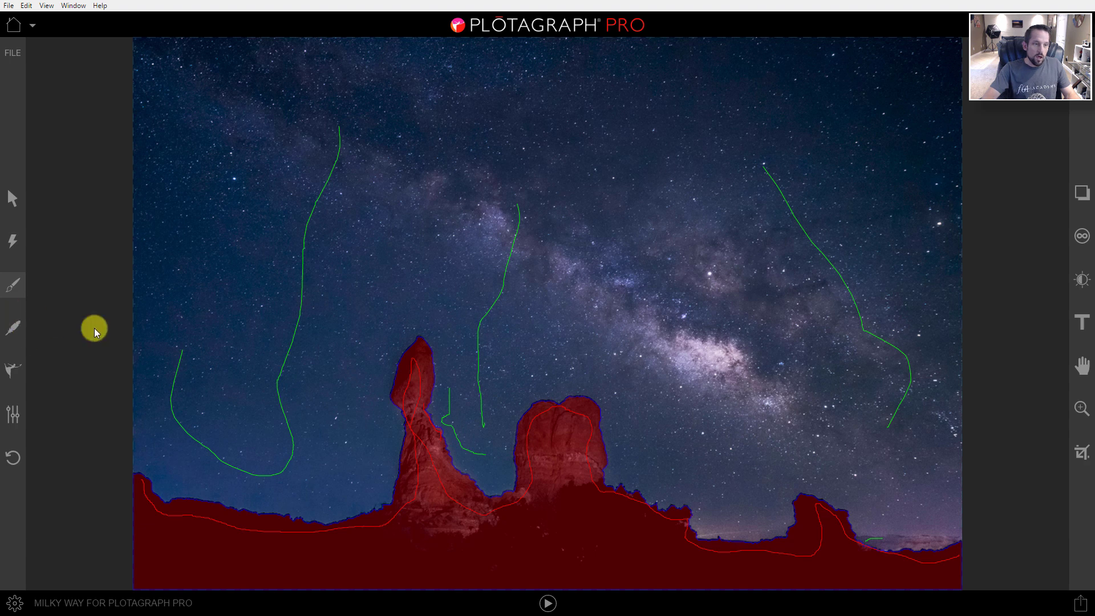
# Step: Slightly feather the foreground side of the mask, checking it in the Feather Preview against a white background
pyautogui.click(13, 331)
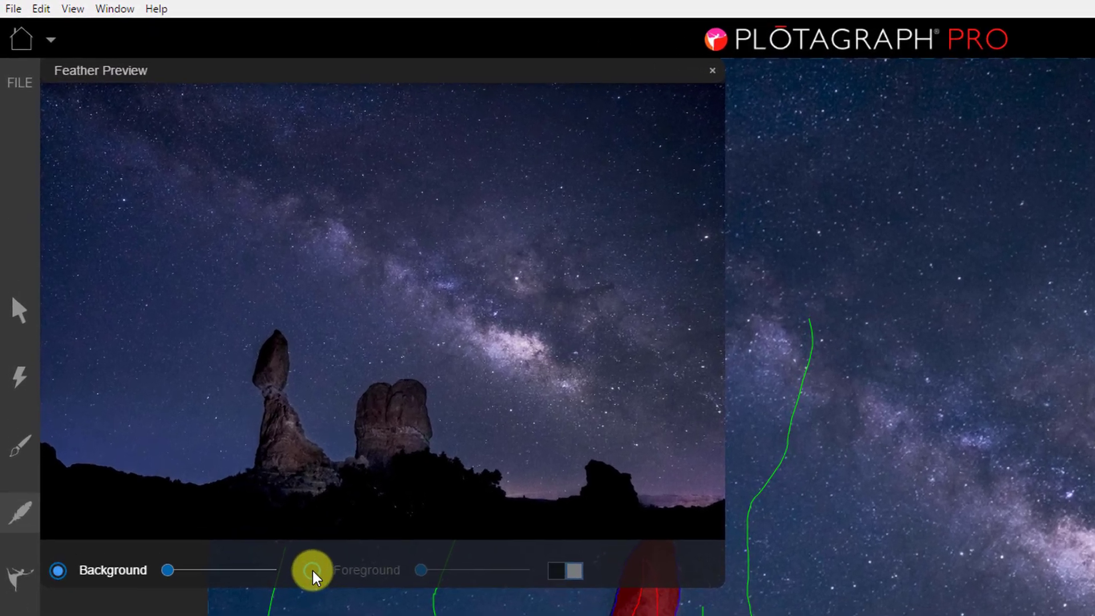
pyautogui.click(217, 397)
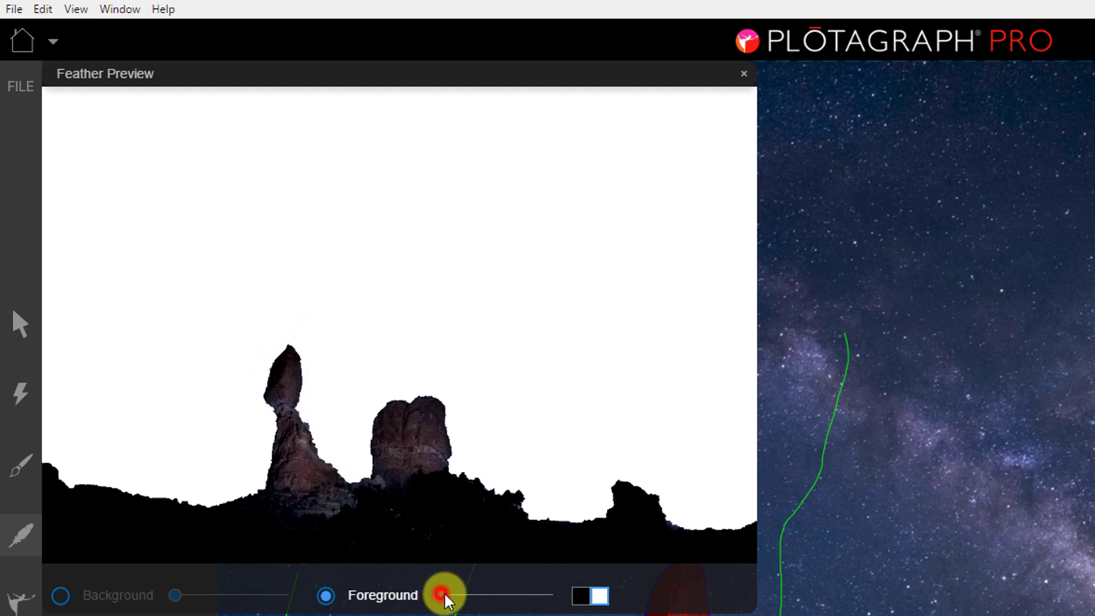
pyautogui.moveTo(443, 592); pyautogui.dragTo(454, 591)
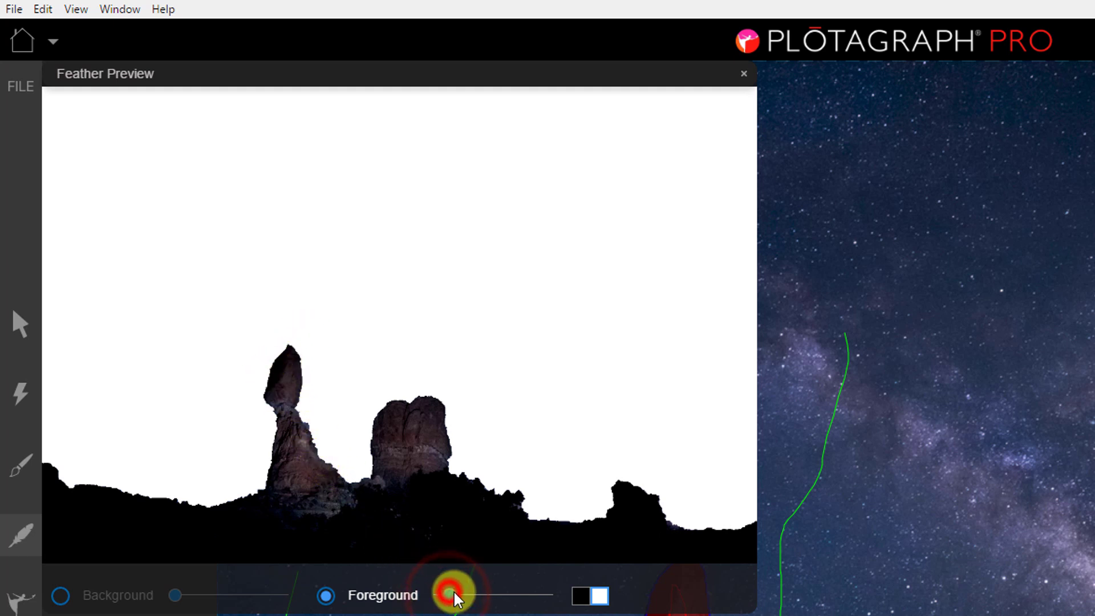
pyautogui.click(455, 590)
pyautogui.click(453, 590)
pyautogui.click(454, 593)
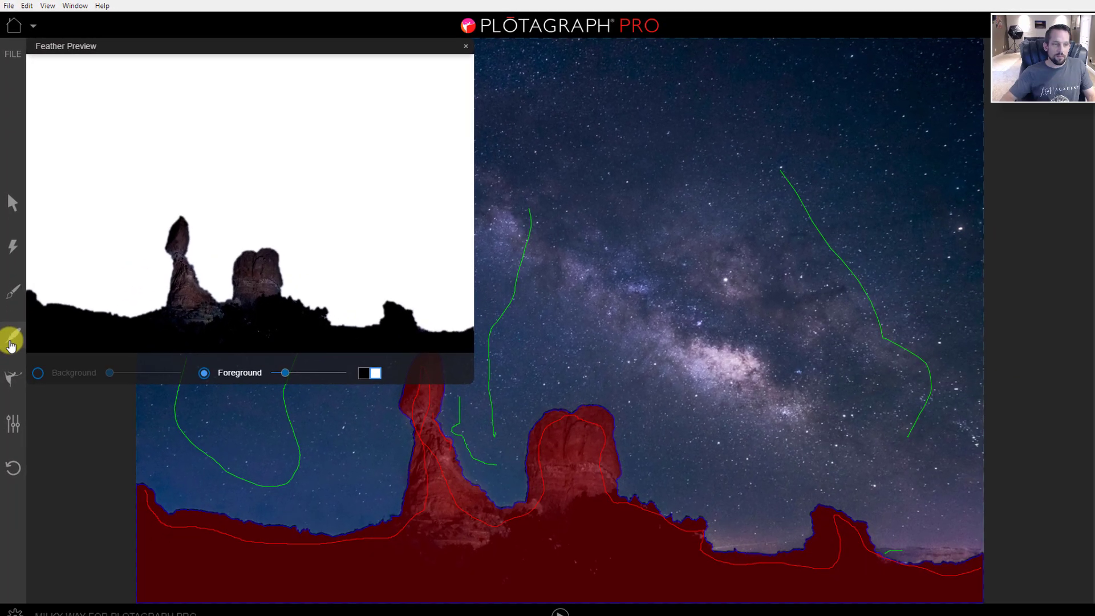
# Step: Place animation points around the Milky Way's bright core with directions pointing outward, including one at its upper left end
pyautogui.click(12, 368)
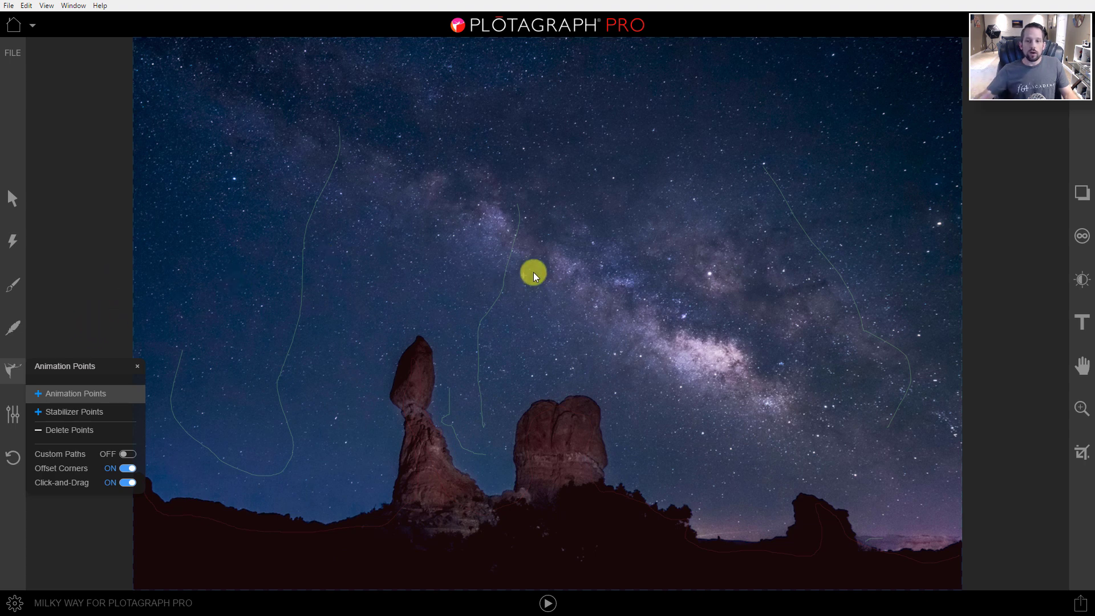
pyautogui.click(704, 350)
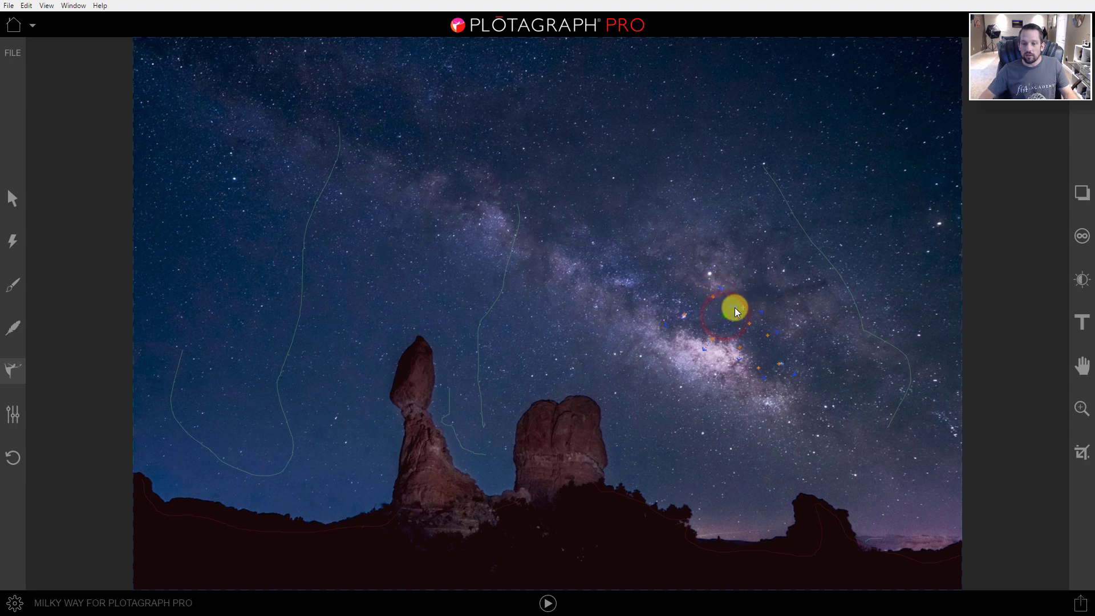
pyautogui.scroll(5, 748, 350)
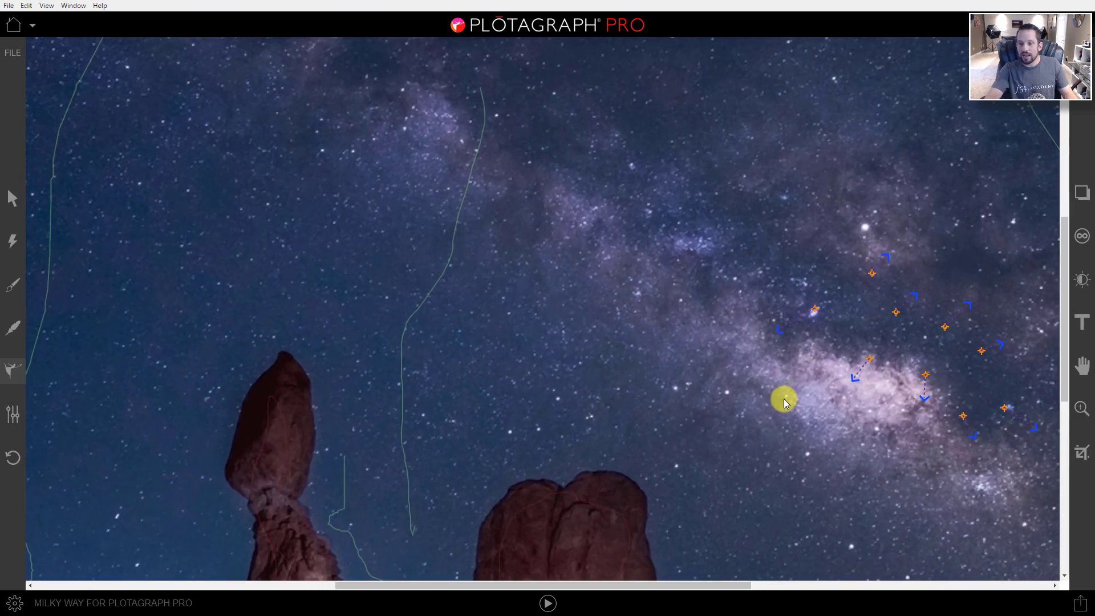
pyautogui.click(697, 585)
pyautogui.moveTo(697, 585); pyautogui.dragTo(799, 581)
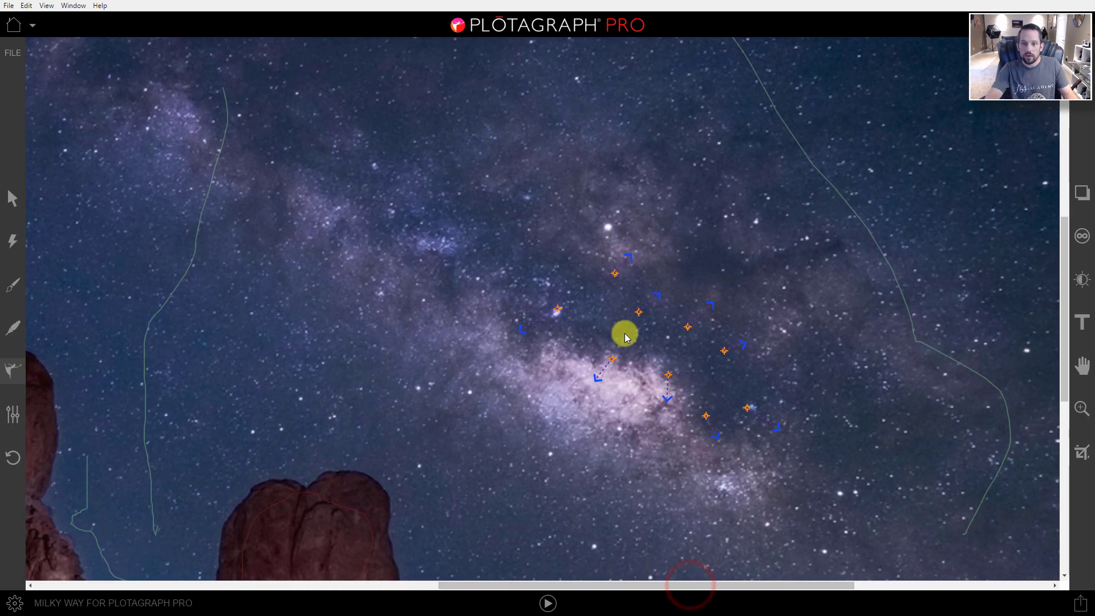
pyautogui.moveTo(531, 257); pyautogui.dragTo(510, 241)
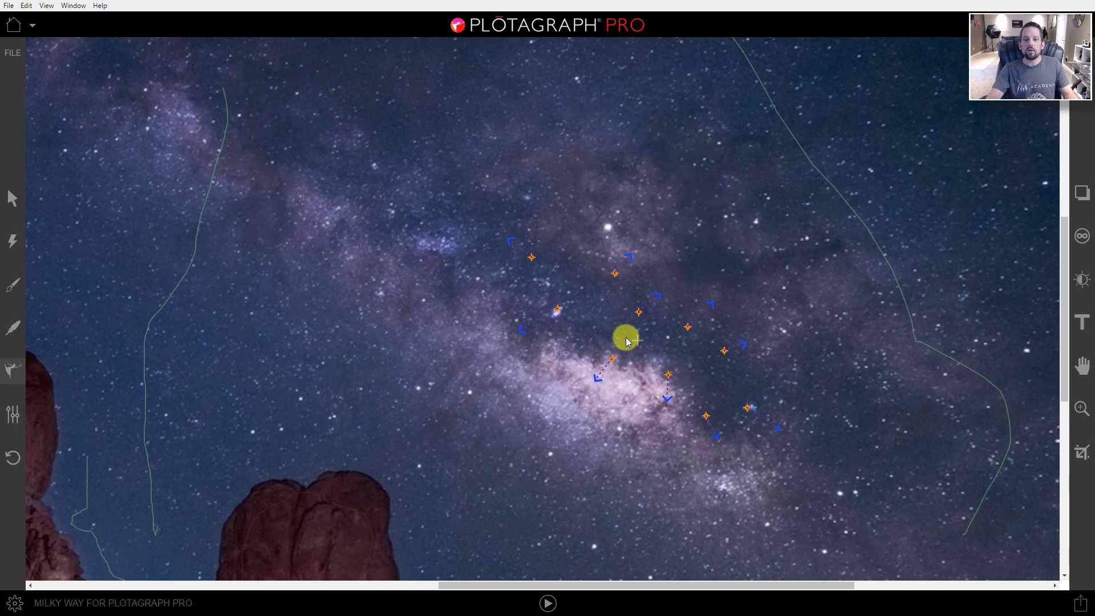
# Step: Play the animation preview with the whole image in view
pyautogui.scroll(-5, 626, 336)
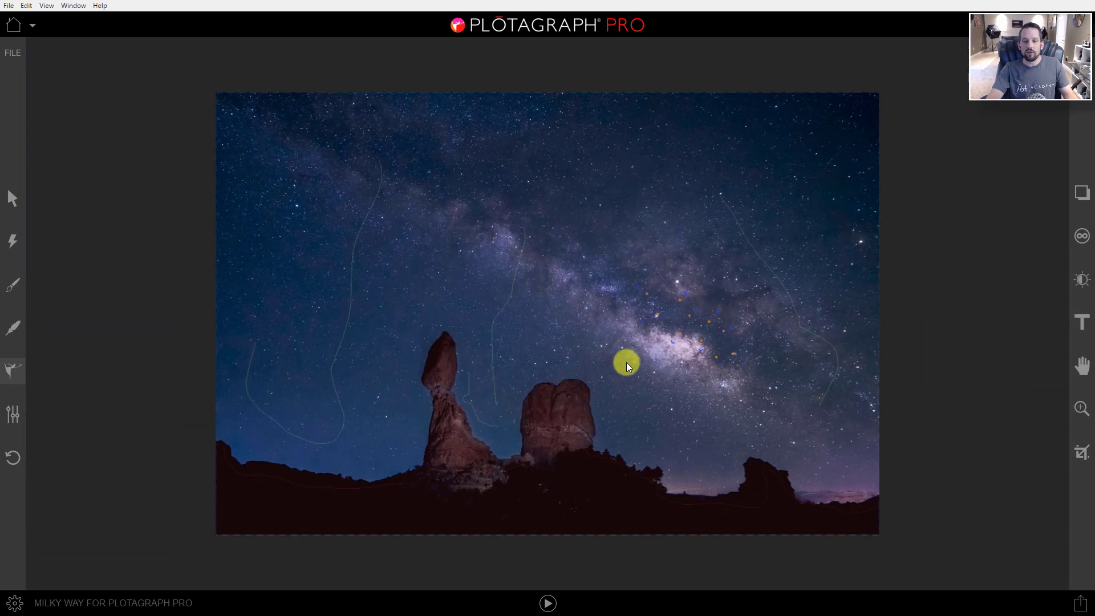
pyautogui.scroll(1, 626, 362)
pyautogui.click(543, 603)
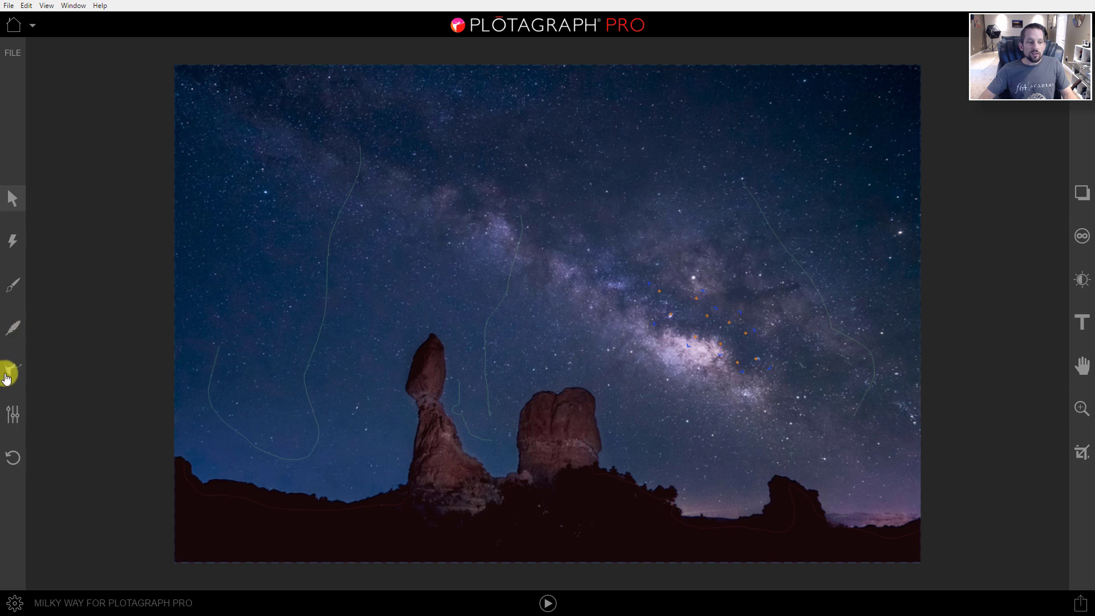
# Step: Place stabilizer points from the tip of the balanced rock down its right edge
pyautogui.click(6, 378)
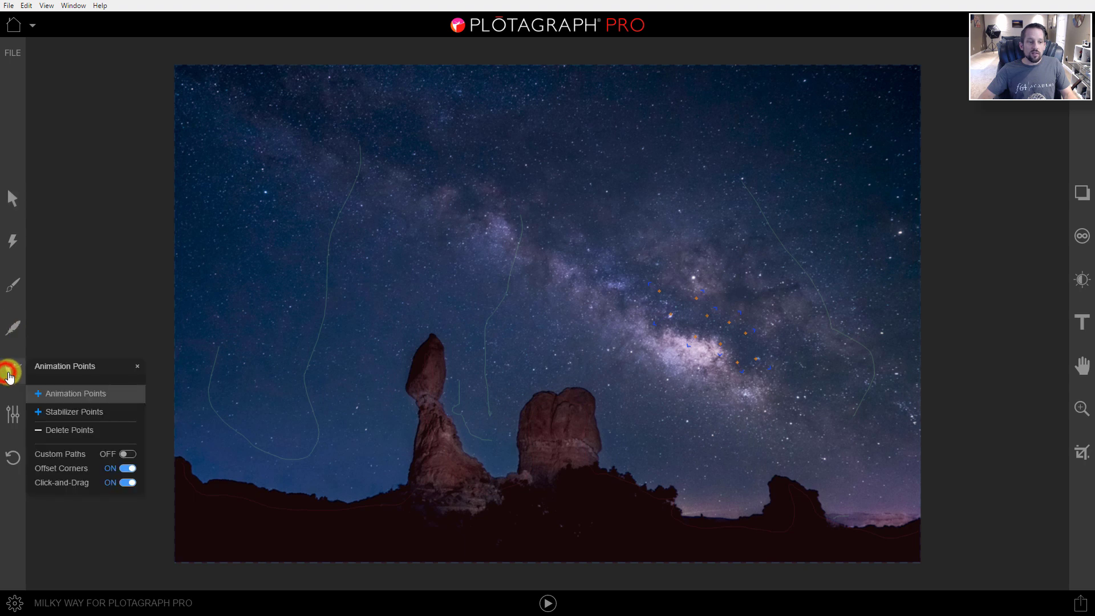
pyautogui.click(70, 414)
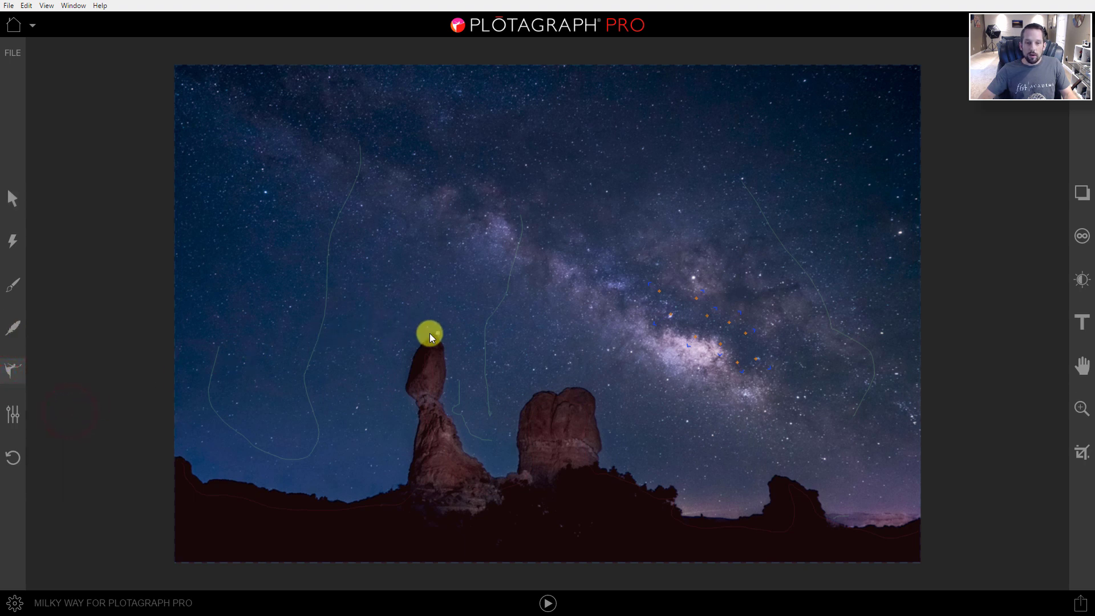
pyautogui.click(443, 349)
pyautogui.click(443, 390)
pyautogui.click(448, 418)
pyautogui.click(460, 442)
pyautogui.click(471, 457)
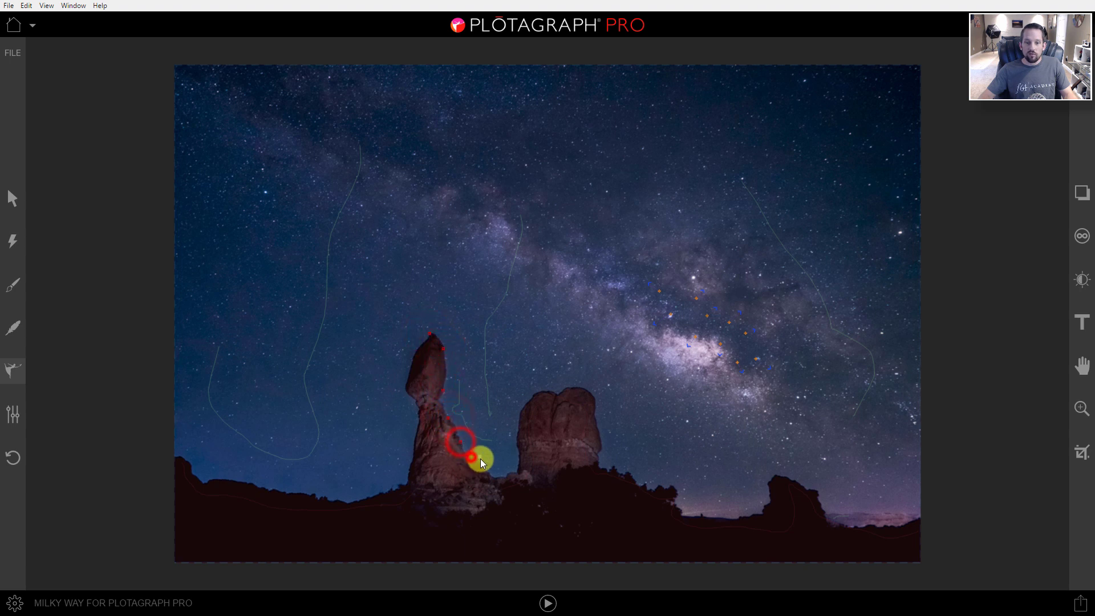
# Step: Place stabilizer points around the outline of the middle rock, from the dip on its left to its right base
pyautogui.click(505, 476)
pyautogui.click(518, 447)
pyautogui.click(519, 416)
pyautogui.click(553, 390)
pyautogui.click(572, 387)
pyautogui.click(595, 415)
pyautogui.click(599, 440)
pyautogui.click(599, 456)
pyautogui.click(607, 469)
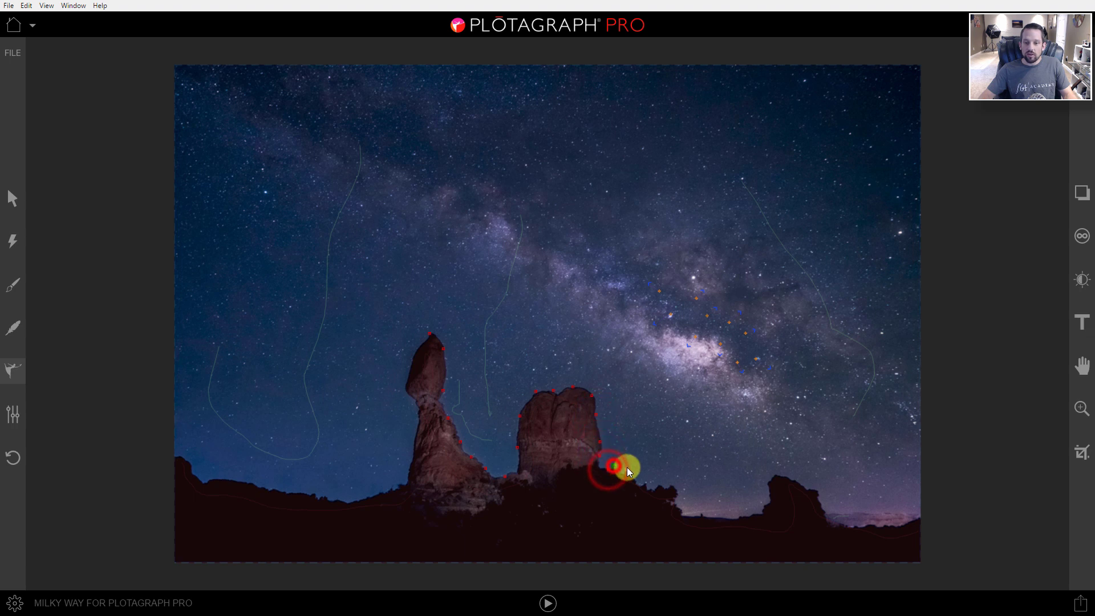
# Step: Place stabilizer points along the treeline and horizon between the middle rock and the small rock at the right
pyautogui.click(627, 468)
pyautogui.click(656, 483)
pyautogui.click(675, 488)
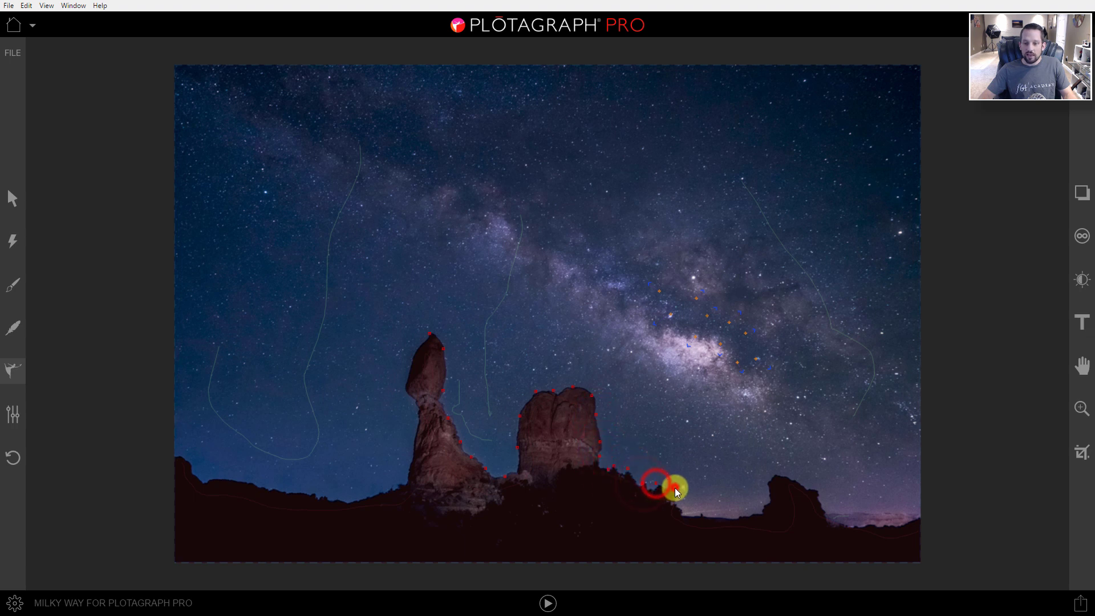
pyautogui.click(676, 499)
pyautogui.click(680, 508)
pyautogui.click(702, 514)
pyautogui.click(742, 515)
# Step: Place stabilizer points around the small right rock and along the horizon to the image's right edge
pyautogui.click(763, 511)
pyautogui.click(769, 486)
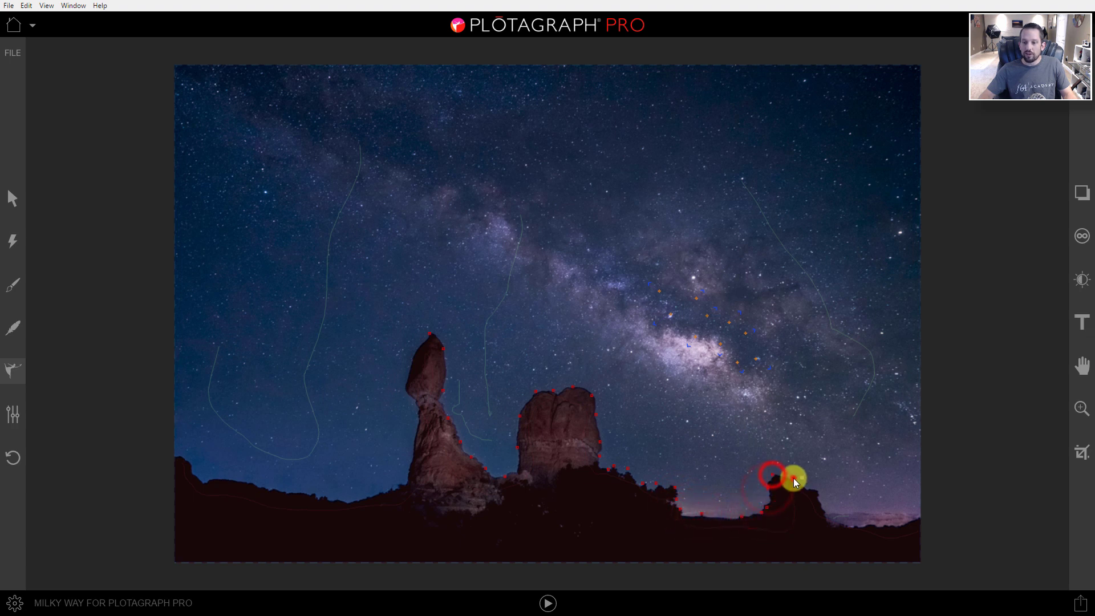
pyautogui.click(811, 488)
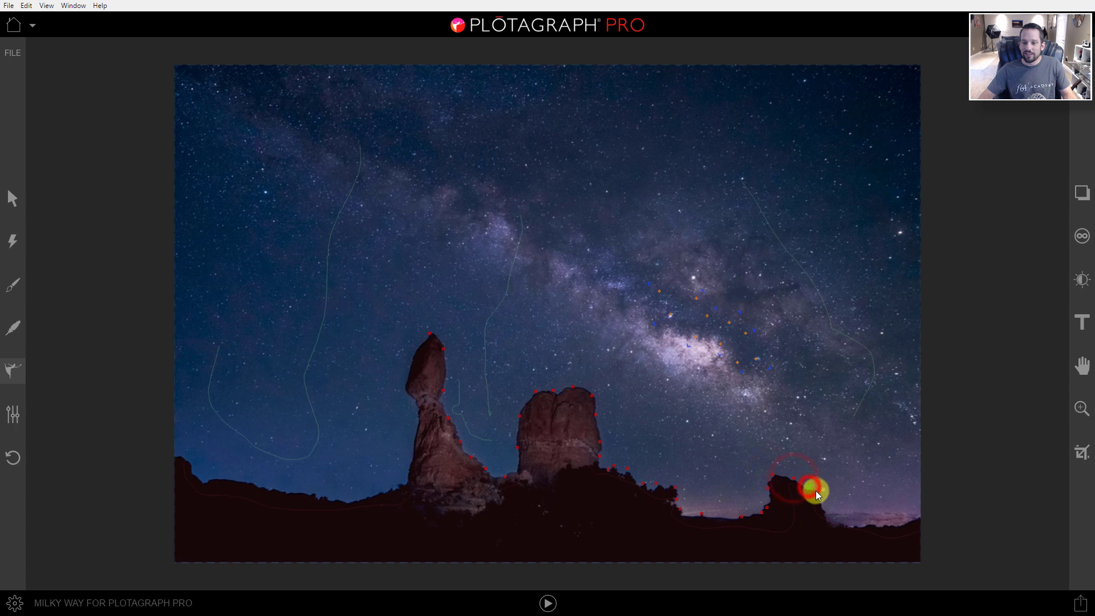
pyautogui.click(824, 521)
pyautogui.click(863, 526)
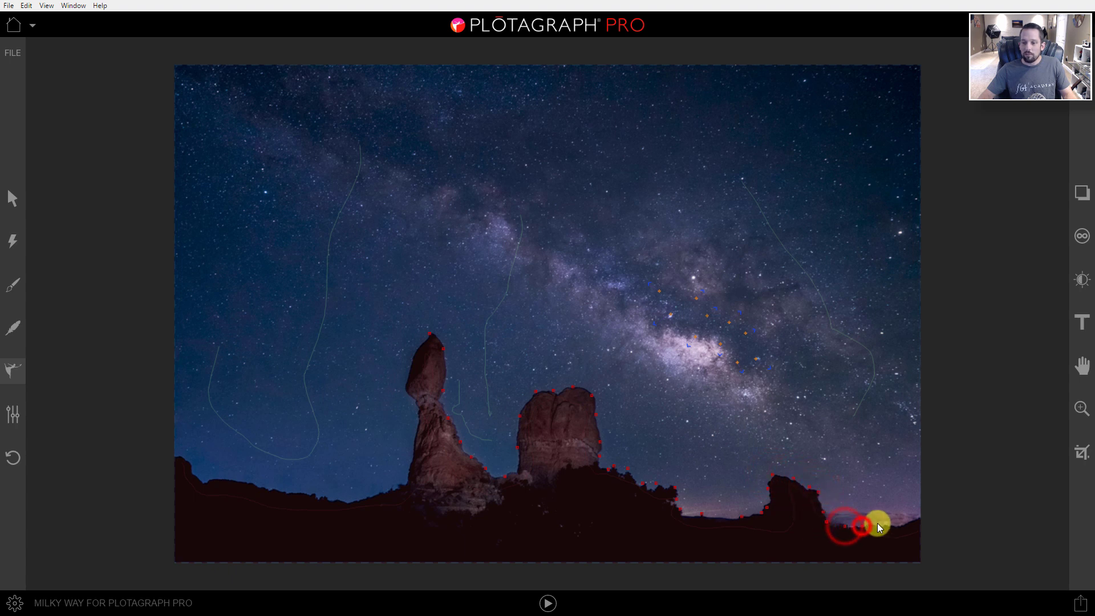
pyautogui.click(877, 522)
pyautogui.click(897, 522)
pyautogui.click(916, 519)
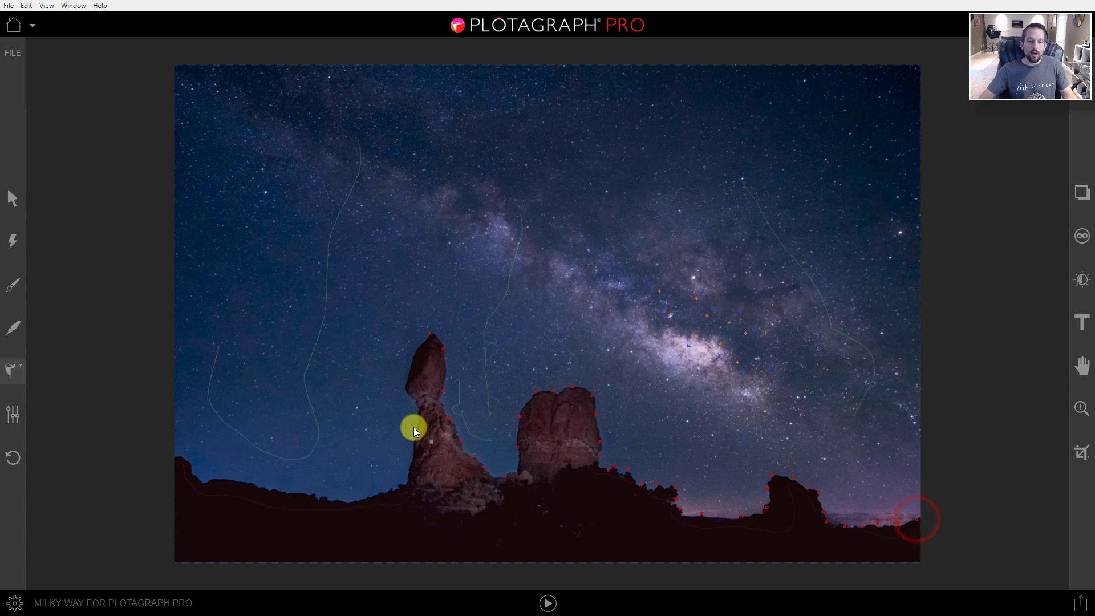
# Step: Place stabilizer points down the left edge of the balanced rock to its base
pyautogui.click(414, 356)
pyautogui.click(403, 387)
pyautogui.click(417, 406)
pyautogui.click(411, 460)
pyautogui.click(405, 481)
# Step: Place stabilizer points along the skyline from the balanced rock's base to the image's left edge and play the animation preview
pyautogui.click(397, 487)
pyautogui.click(384, 491)
pyautogui.click(359, 501)
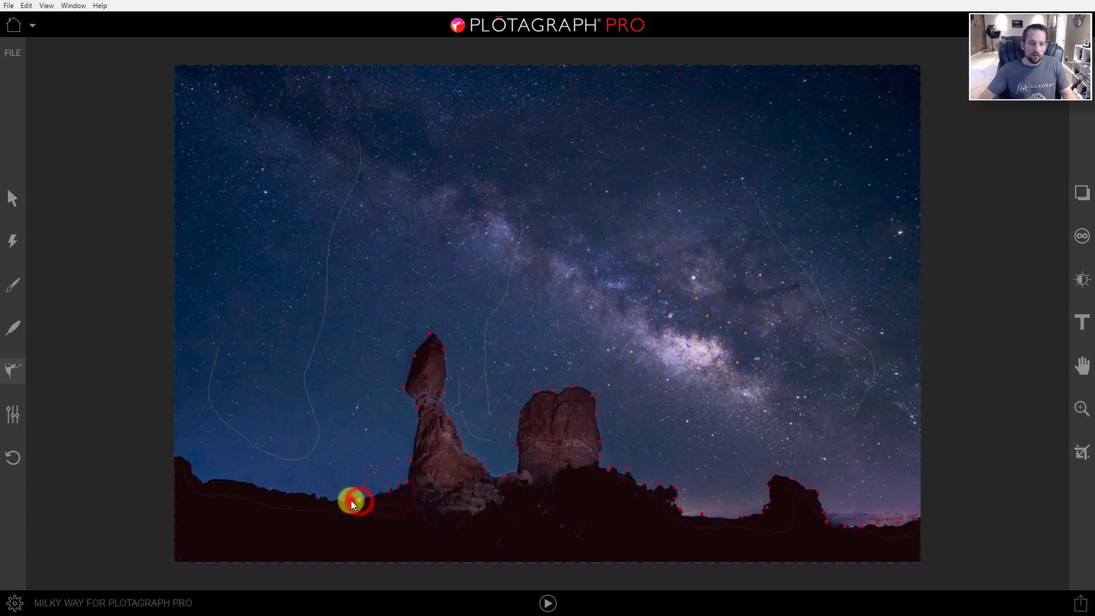
pyautogui.click(351, 500)
pyautogui.click(330, 499)
pyautogui.click(274, 487)
pyautogui.click(291, 493)
pyautogui.click(243, 483)
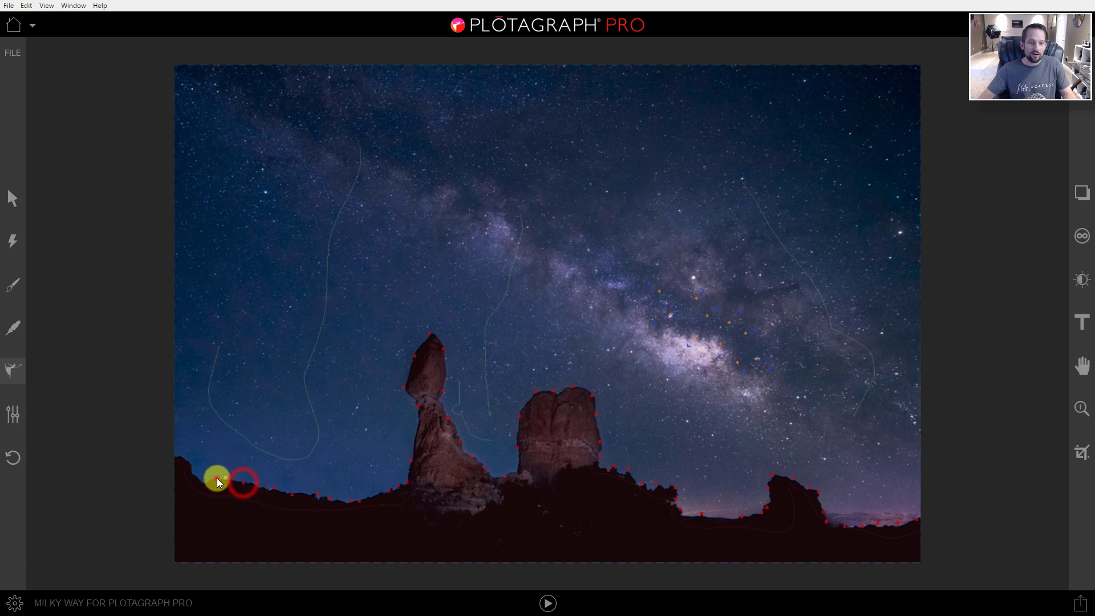
pyautogui.click(216, 478)
pyautogui.click(206, 480)
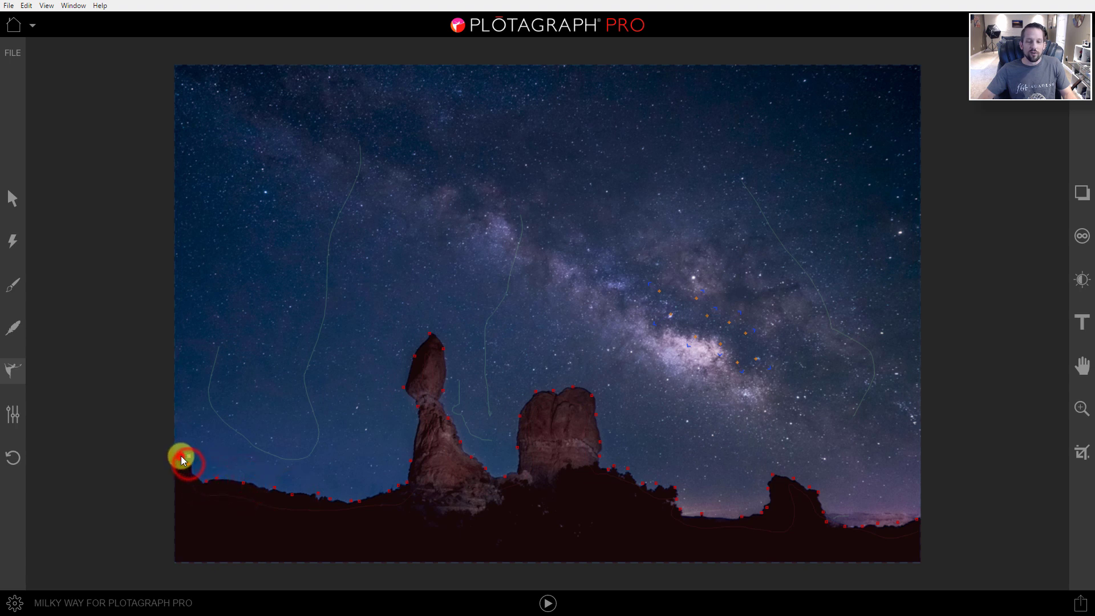
pyautogui.click(180, 456)
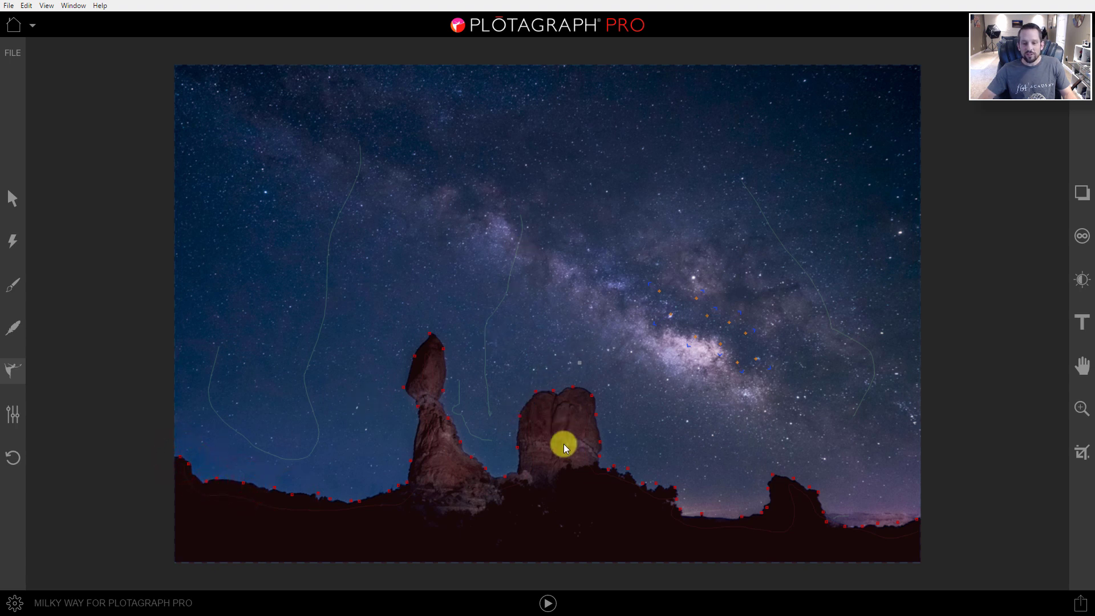
pyautogui.click(548, 600)
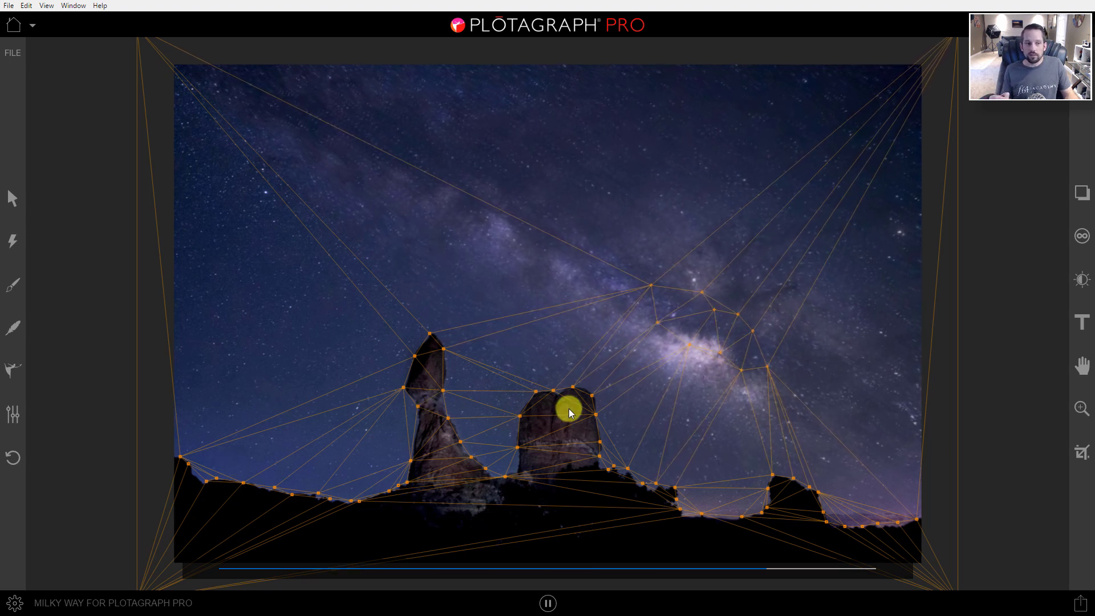
# Step: Add animation points in the Milky Way's bright core and around its lower right edge
pyautogui.click(10, 374)
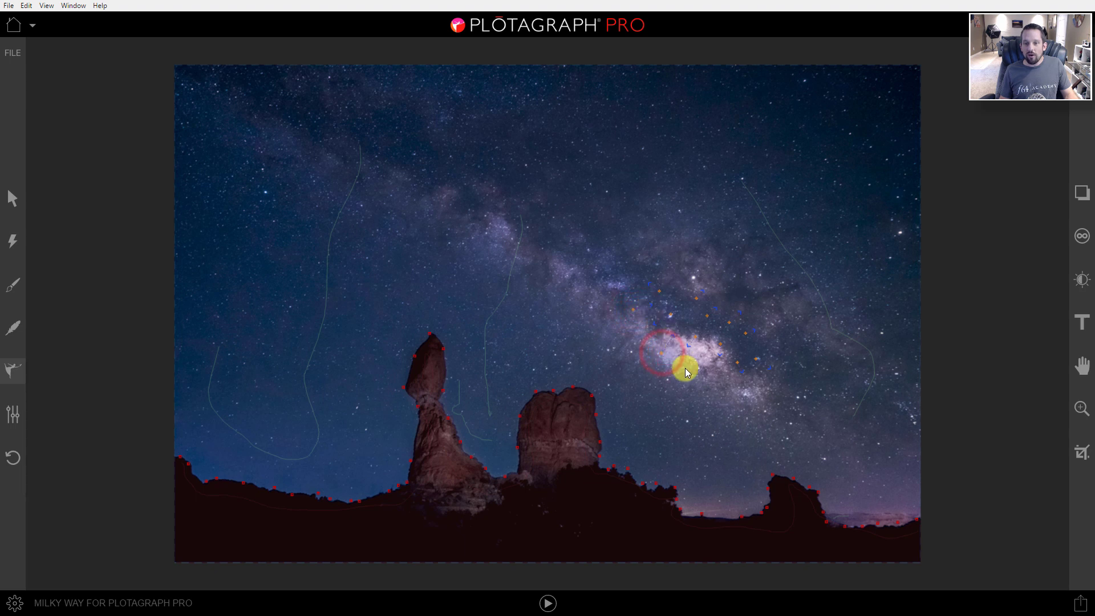
pyautogui.moveTo(703, 354); pyautogui.dragTo(703, 351)
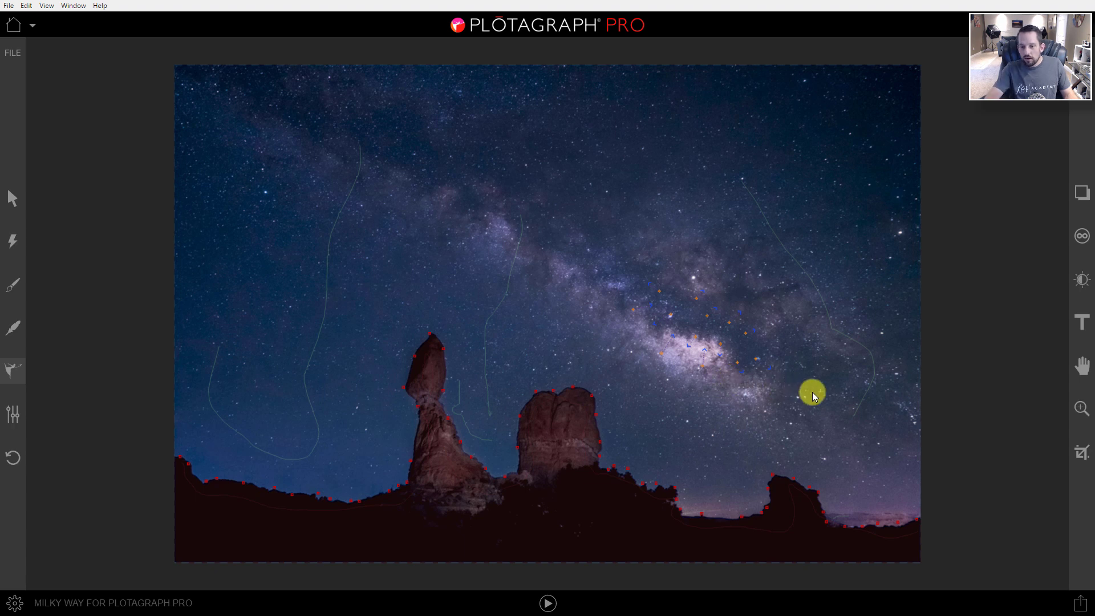
pyautogui.scroll(3, 813, 392)
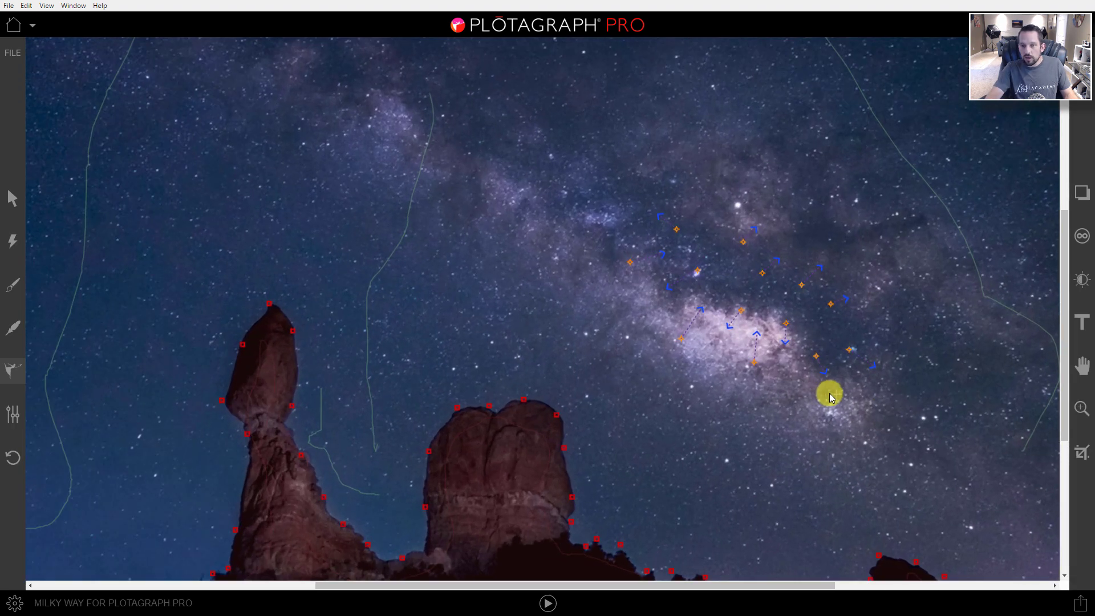
pyautogui.click(844, 393)
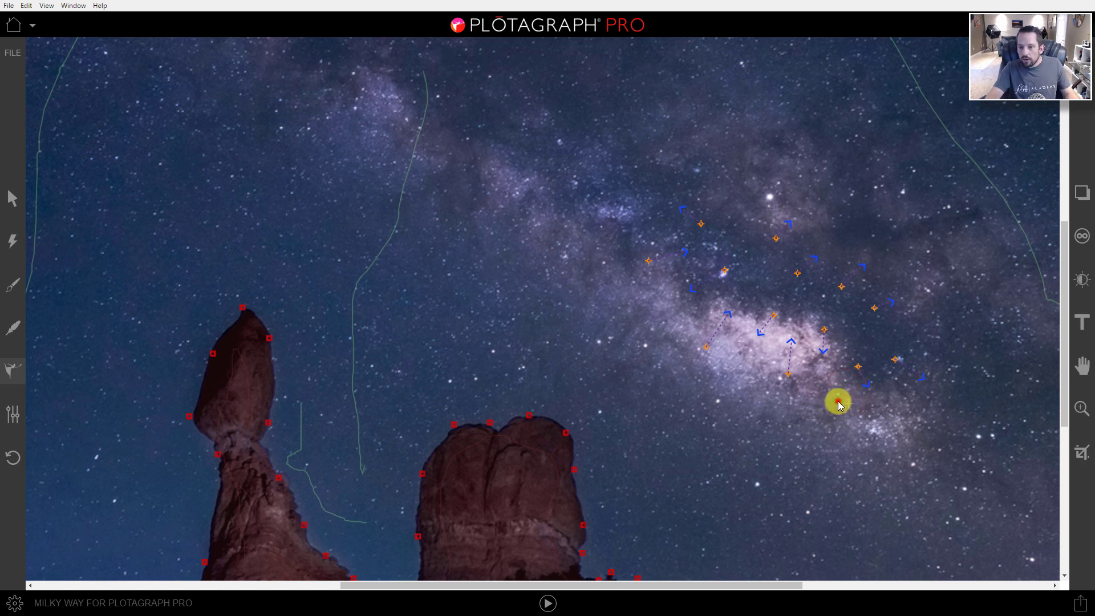
pyautogui.moveTo(837, 401); pyautogui.dragTo(840, 377)
pyautogui.moveTo(905, 397); pyautogui.dragTo(893, 385)
pyautogui.moveTo(931, 330); pyautogui.dragTo(897, 339)
# Step: Add animation points pointing down and left along the upper edge of the existing points above the bright core
pyautogui.moveTo(876, 276); pyautogui.dragTo(863, 292)
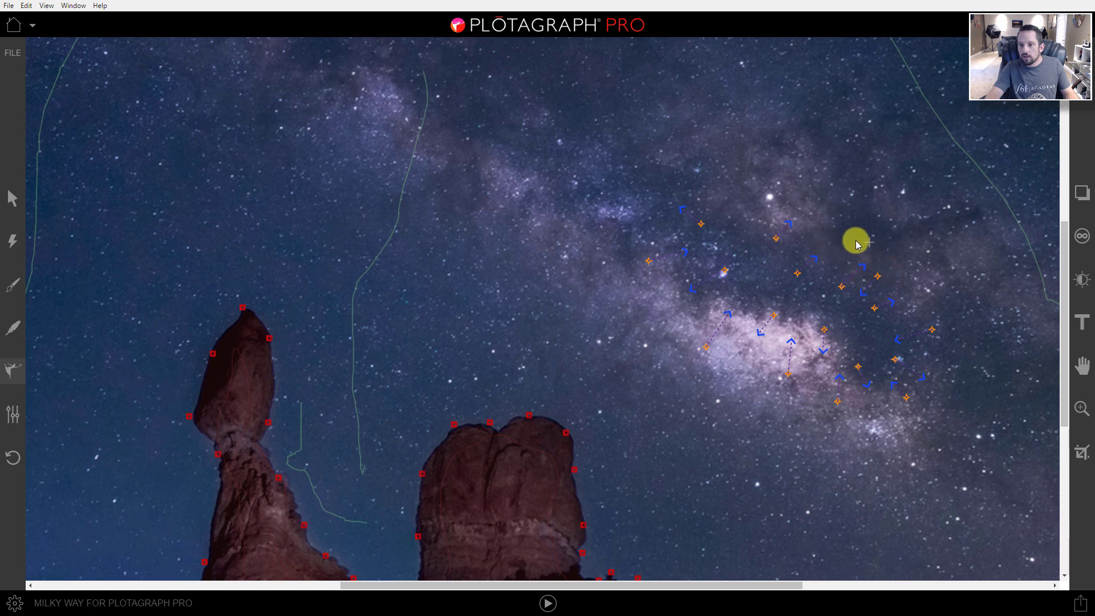
pyautogui.moveTo(839, 256); pyautogui.dragTo(821, 278)
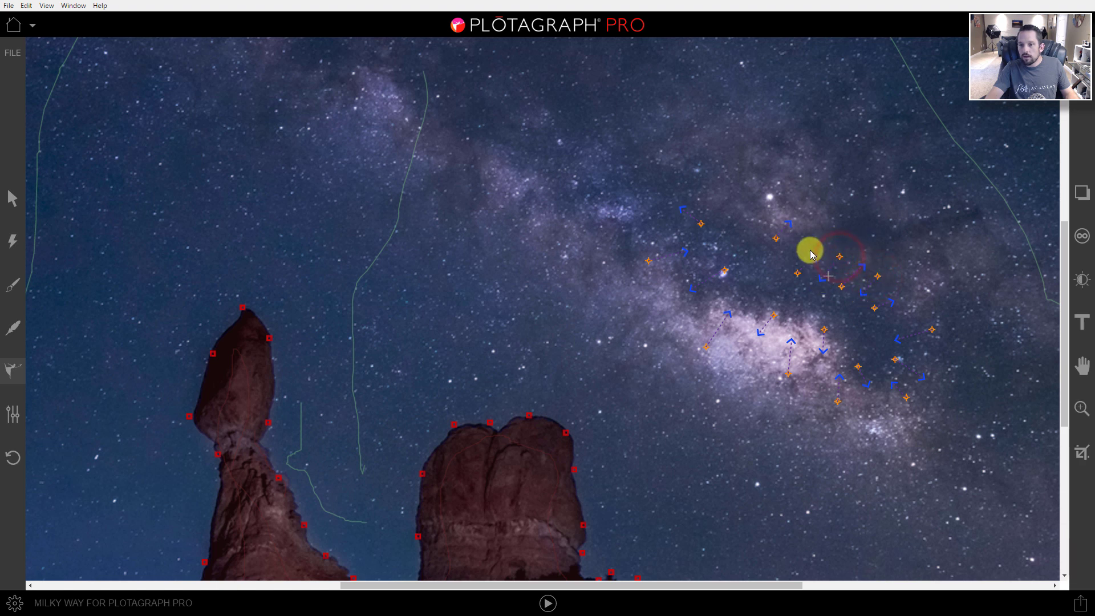
pyautogui.moveTo(800, 239); pyautogui.dragTo(780, 255)
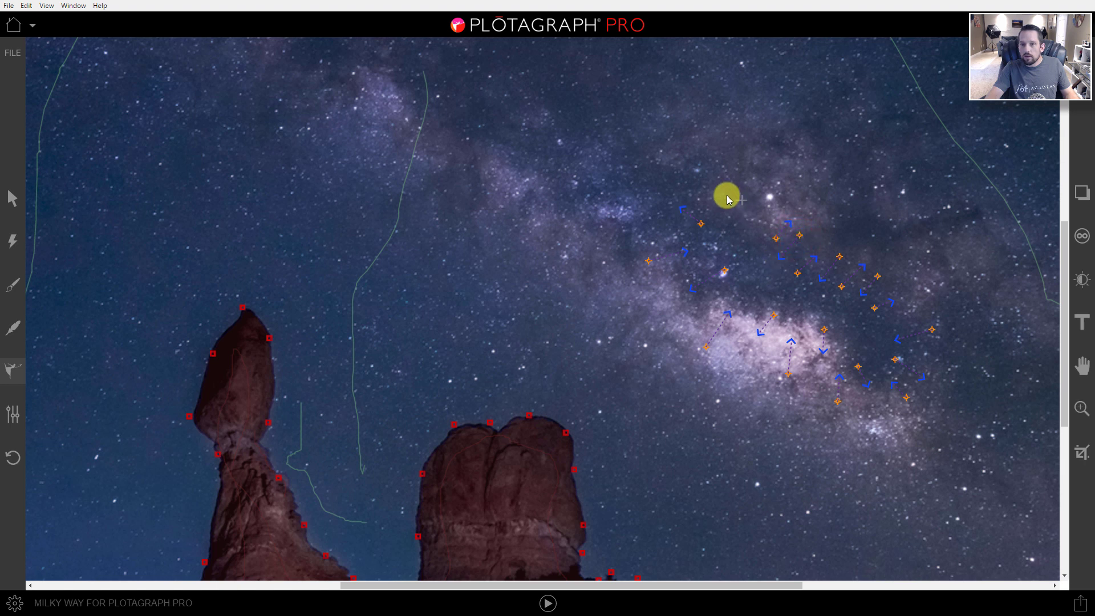
pyautogui.moveTo(726, 196); pyautogui.dragTo(729, 228)
pyautogui.moveTo(769, 197); pyautogui.dragTo(745, 217)
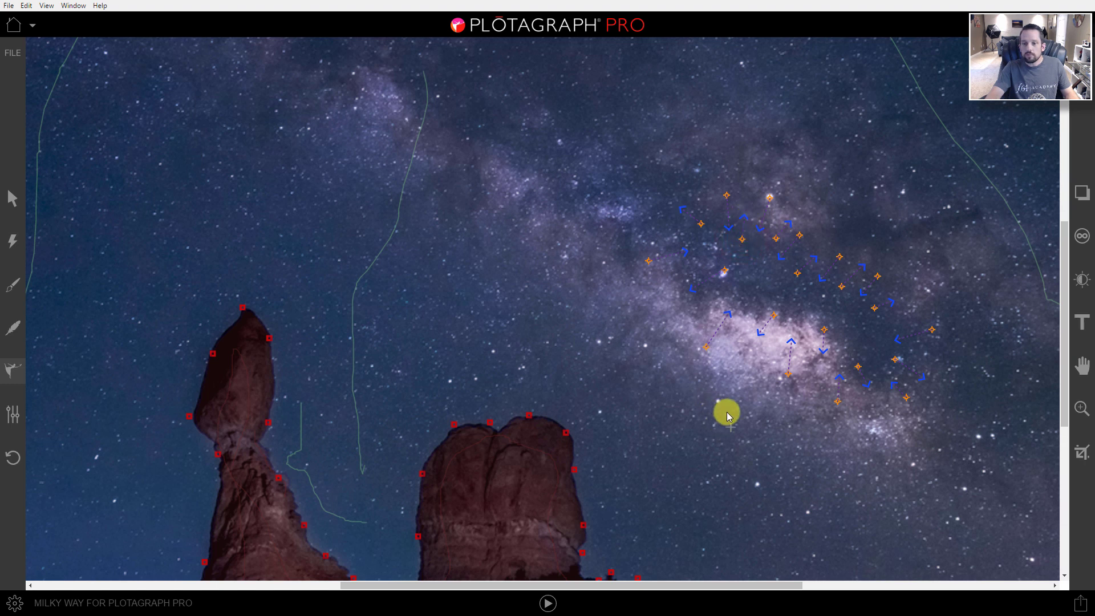
# Step: Play the animation preview to examine the circular motion around the Milky Way's core, and stop it
pyautogui.hotkey('ctrl', '-')
pyautogui.hotkey('ctrl', '-')
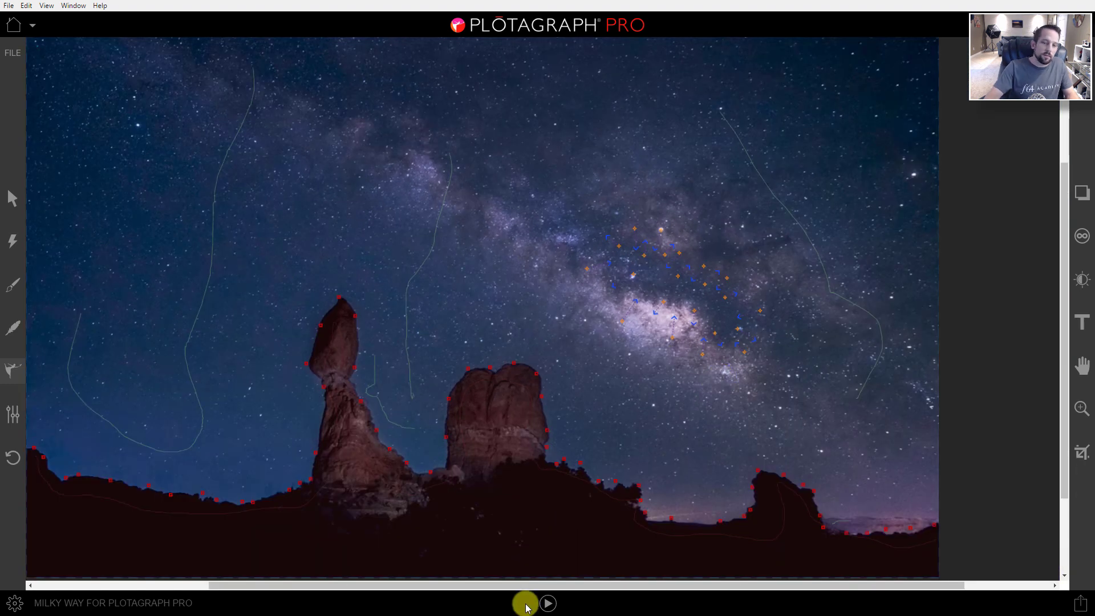
pyautogui.click(547, 603)
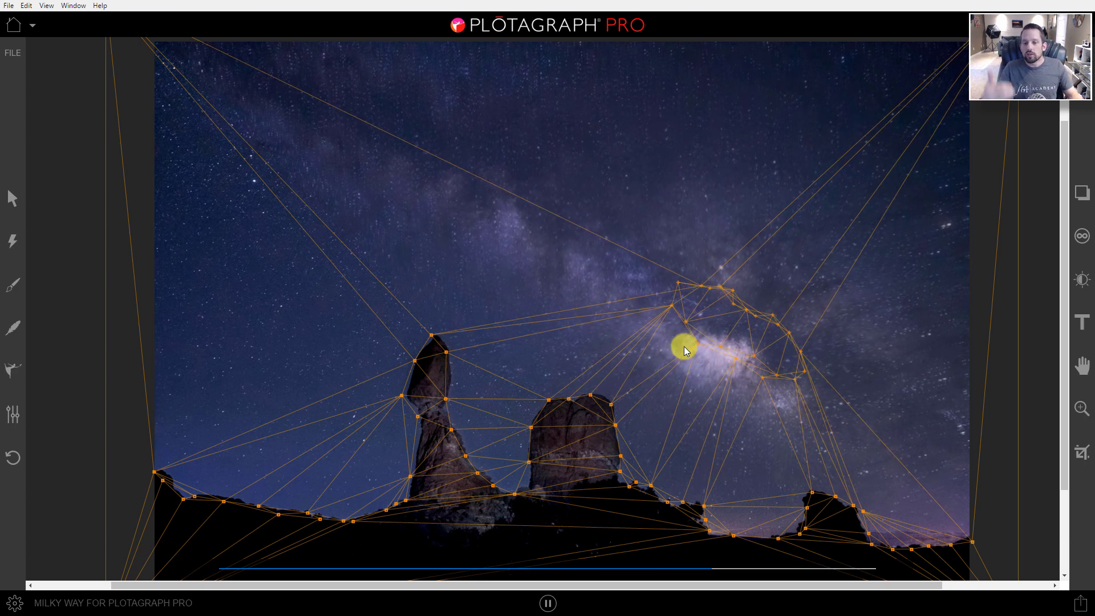
pyautogui.click(548, 603)
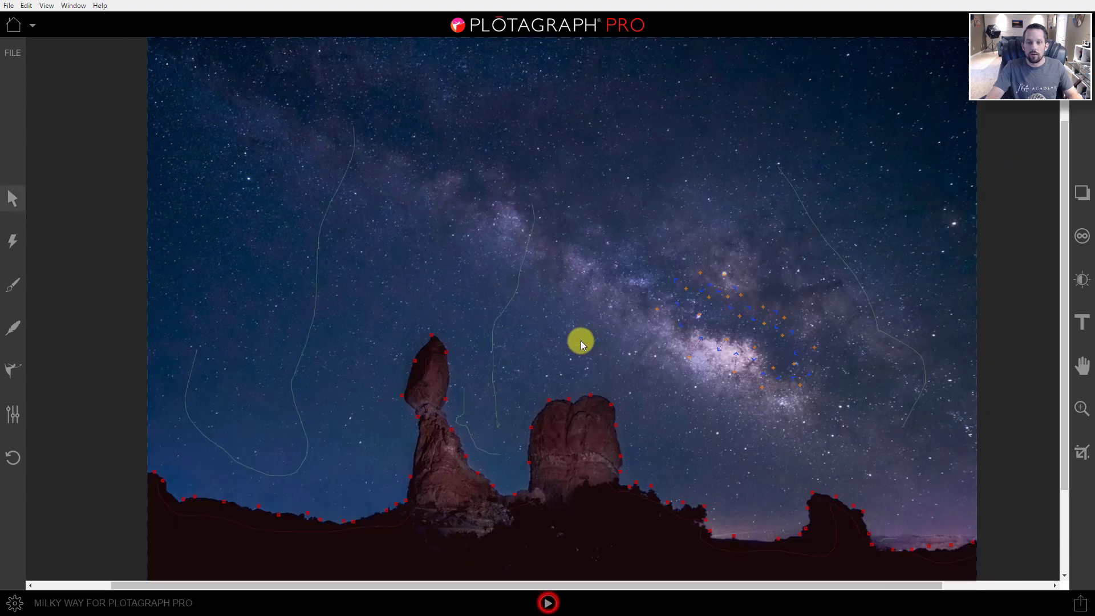
# Step: Add an arc of animation points across the upper middle sky, curving down toward the Milky Way band
pyautogui.click(12, 370)
pyautogui.click(92, 394)
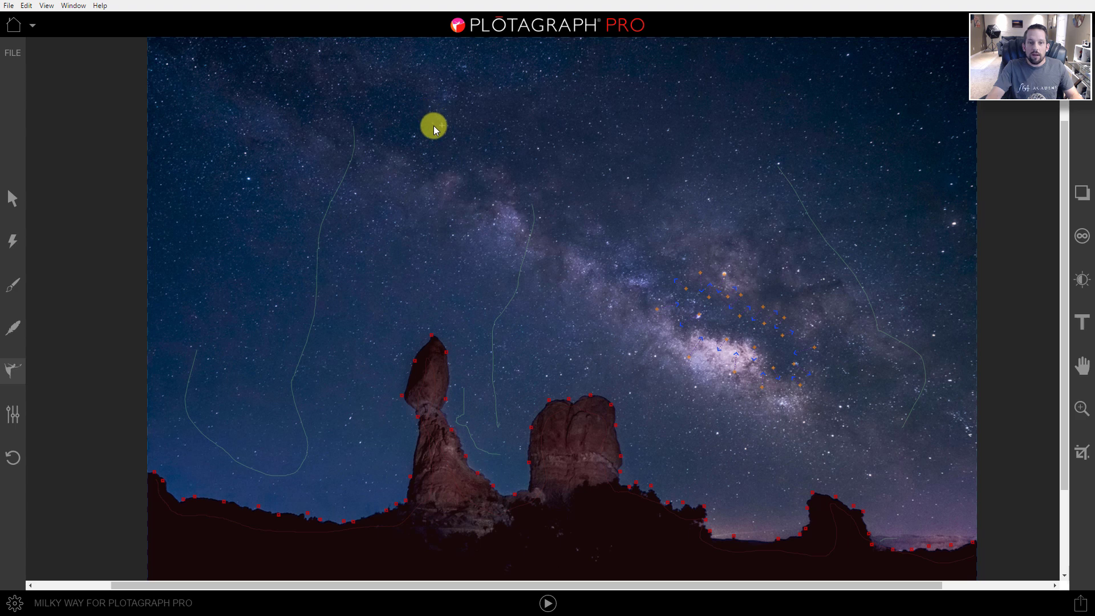
pyautogui.moveTo(433, 122); pyautogui.dragTo(472, 109)
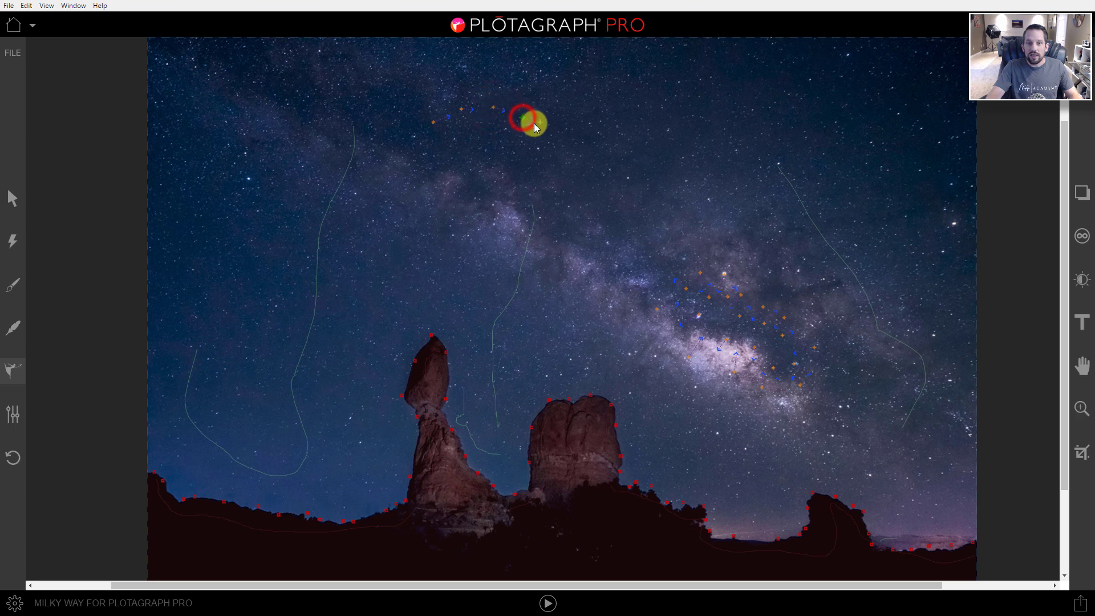
pyautogui.moveTo(556, 138); pyautogui.dragTo(559, 140)
pyautogui.moveTo(398, 138); pyautogui.dragTo(405, 133)
pyautogui.moveTo(540, 43); pyautogui.dragTo(558, 56)
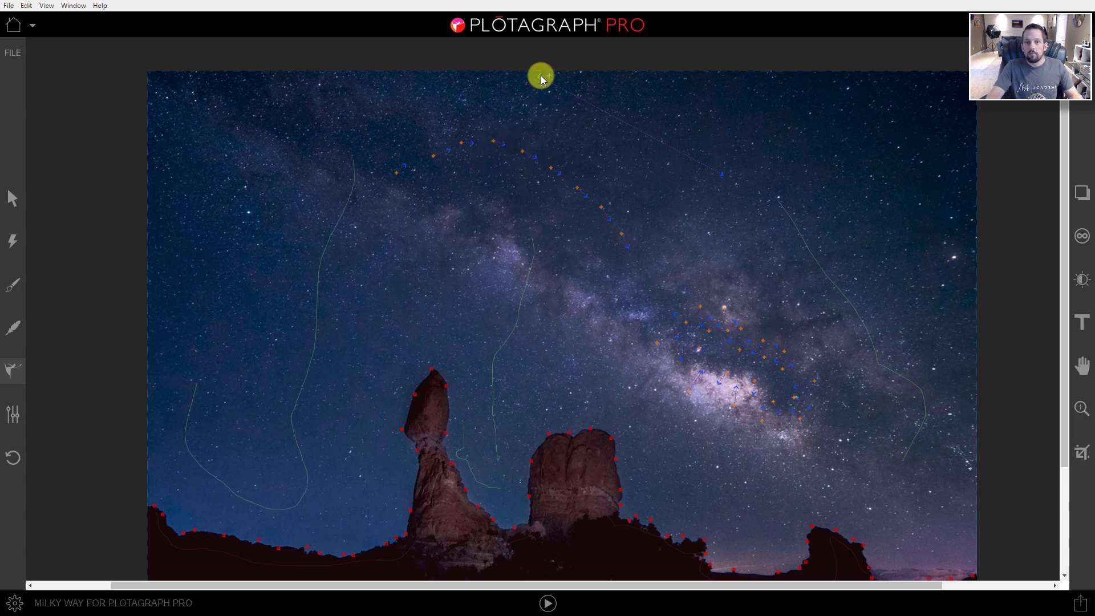
pyautogui.click(12, 413)
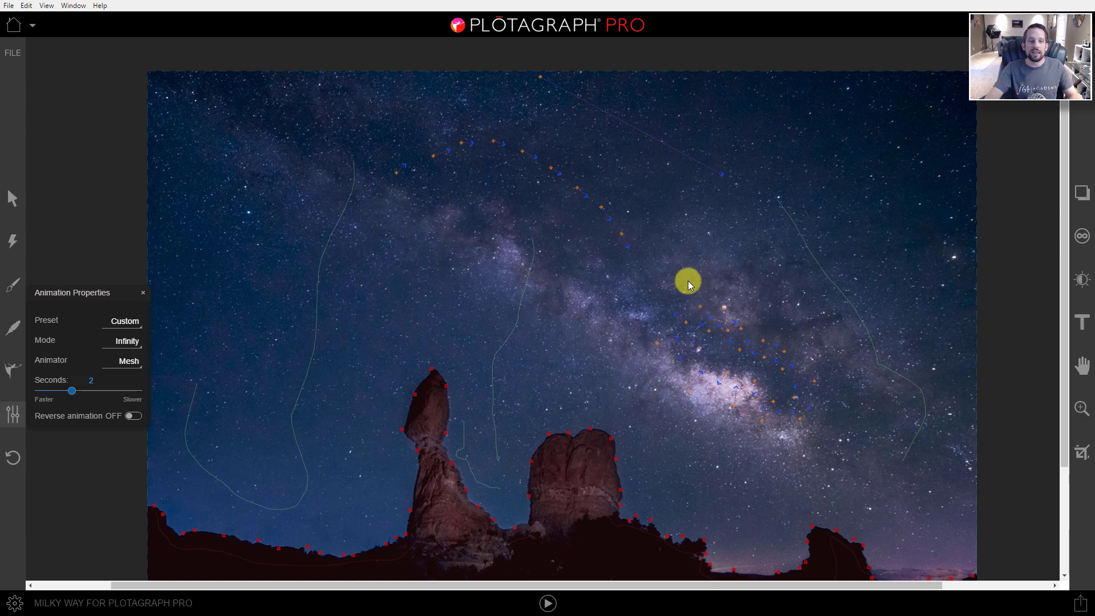
pyautogui.click(13, 198)
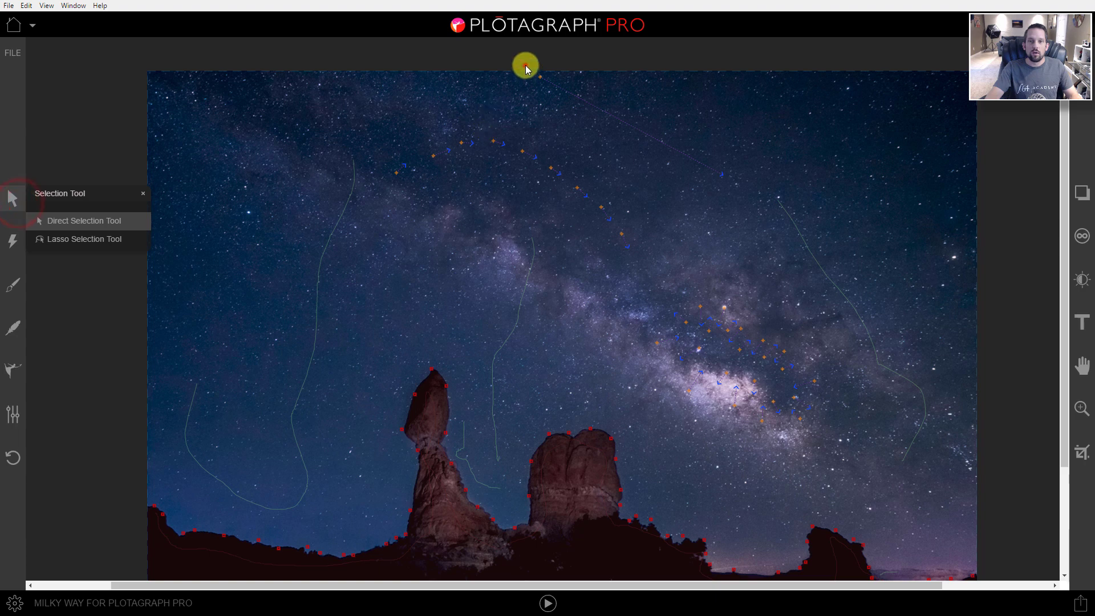
pyautogui.moveTo(576, 98); pyautogui.dragTo(576, 98)
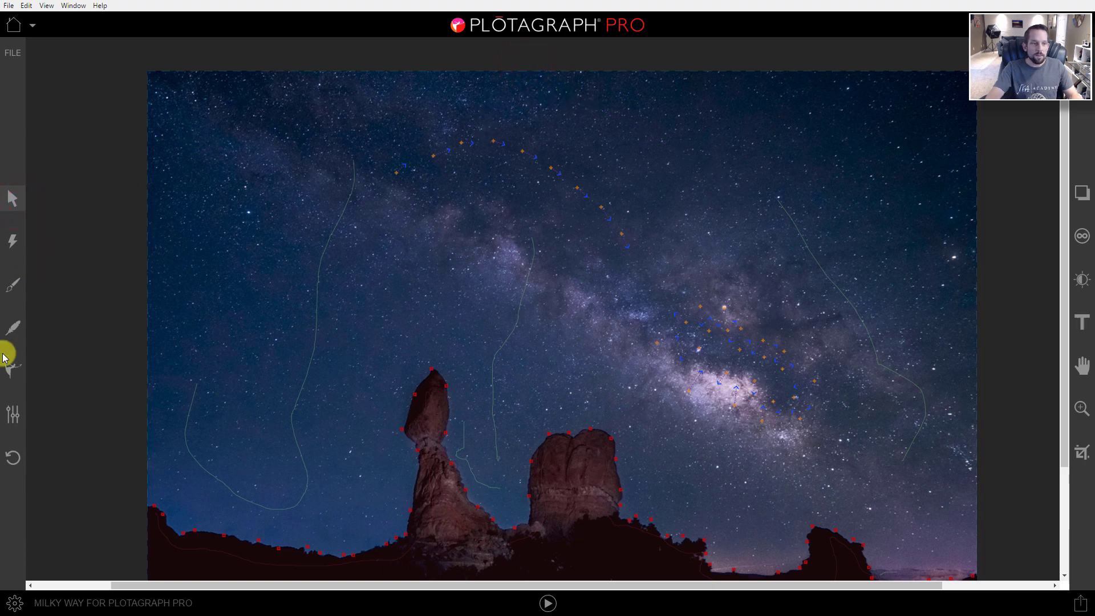
# Step: Add two wider arcs of animation points from the upper edge of the sky, curving clockwise down toward the Milky Way's core
pyautogui.click(12, 372)
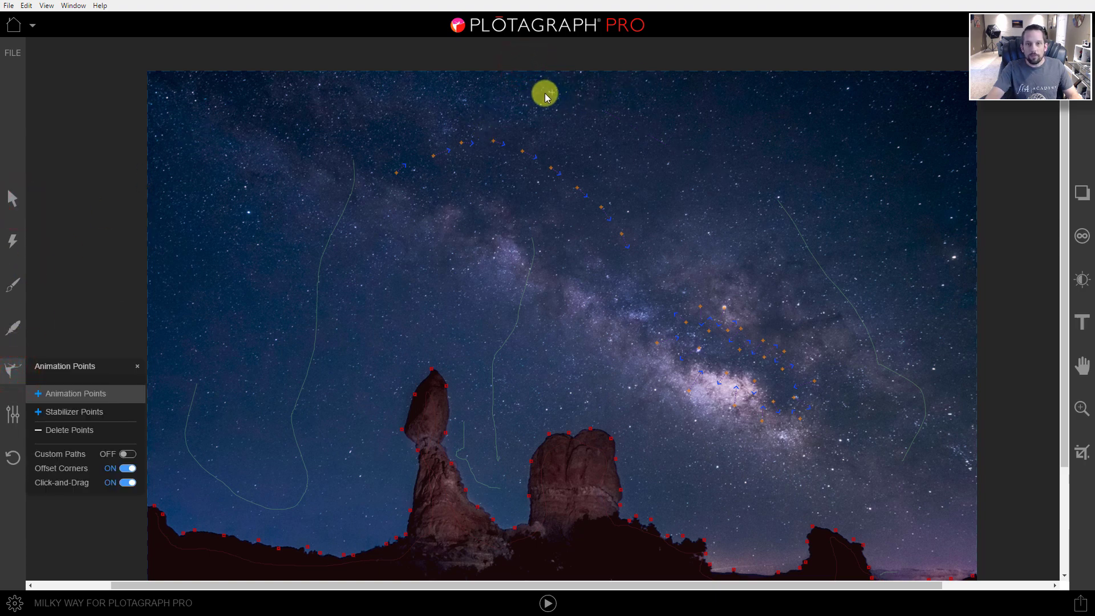
pyautogui.moveTo(562, 94)
pyautogui.mouseDown()
pyautogui.moveTo(638, 118)
pyautogui.moveTo(672, 175)
pyautogui.mouseUp()
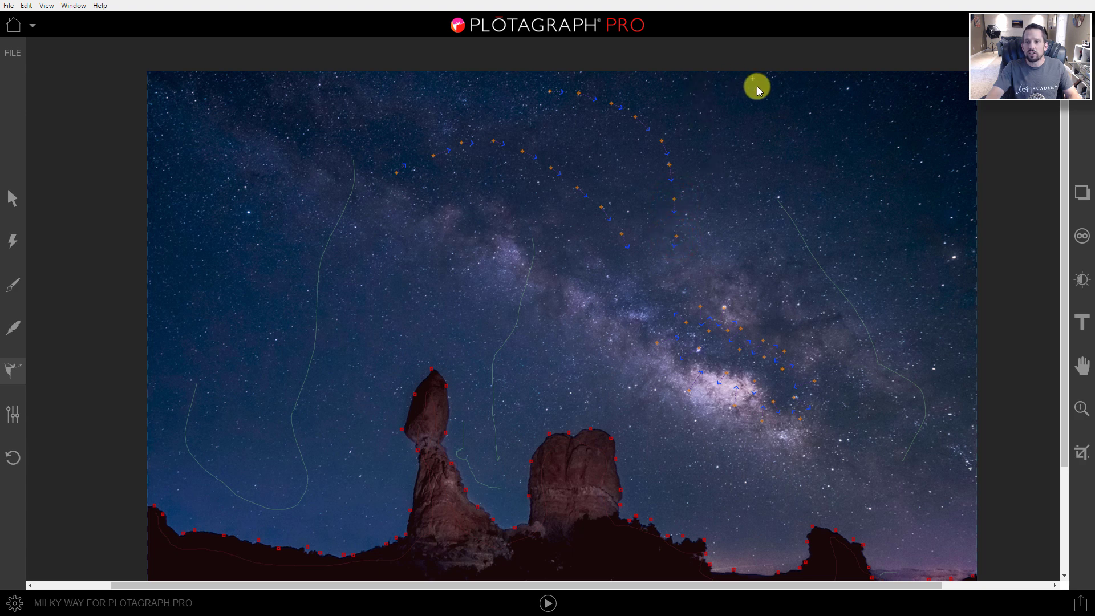
pyautogui.moveTo(746, 81)
pyautogui.mouseDown()
pyautogui.moveTo(816, 133)
pyautogui.moveTo(827, 199)
pyautogui.mouseUp()
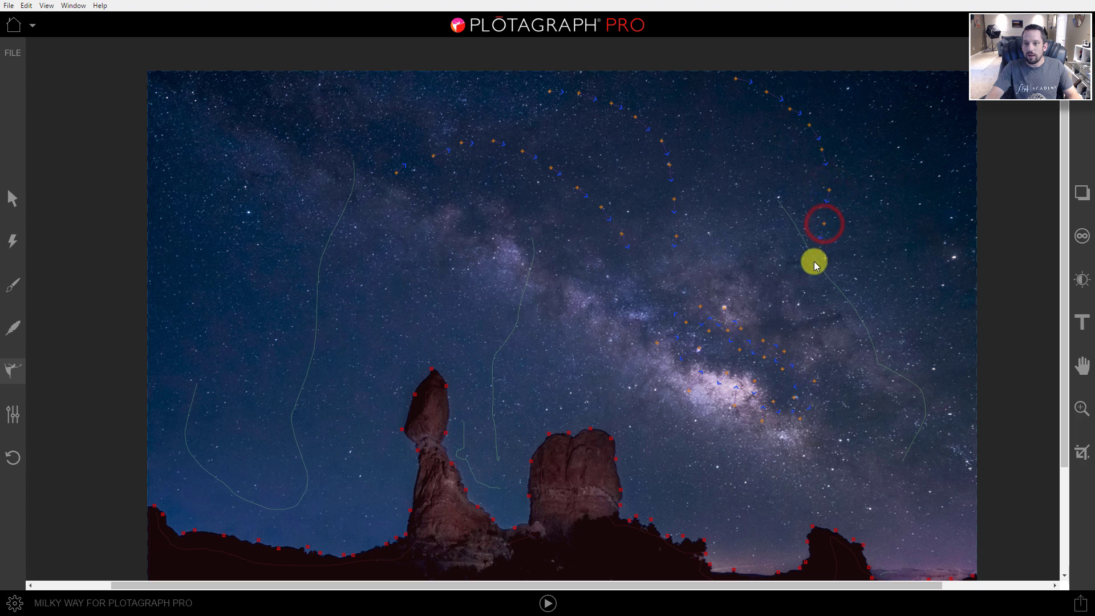
pyautogui.moveTo(785, 295); pyautogui.dragTo(784, 295)
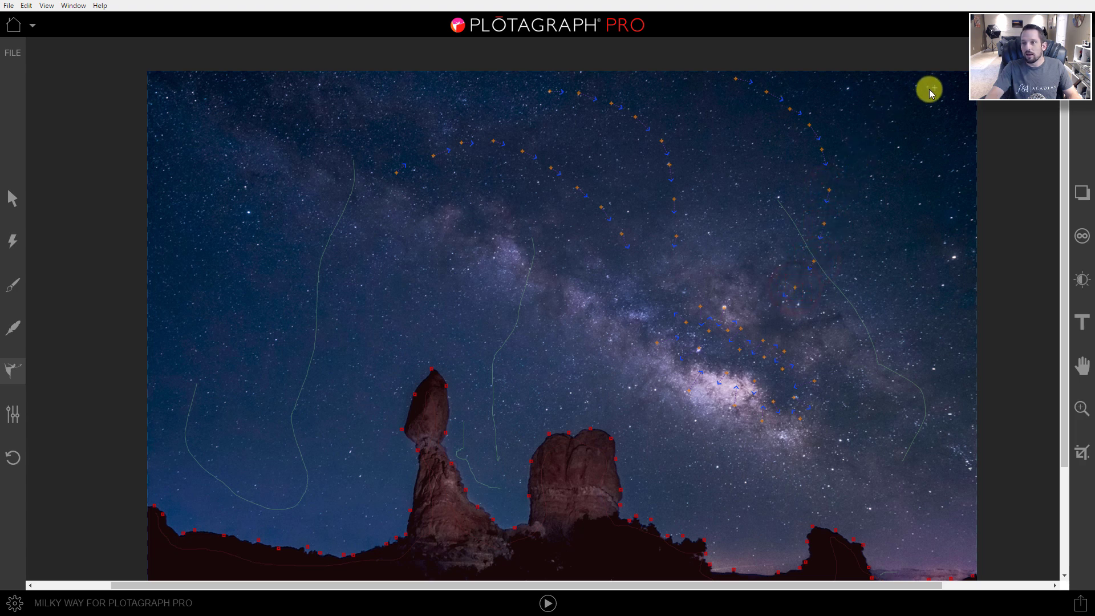
# Step: Fill the right part of the sky and the area below the bright core with curved animation points, and preview the motion
pyautogui.moveTo(949, 108)
pyautogui.mouseDown()
pyautogui.moveTo(959, 149)
pyautogui.moveTo(950, 205)
pyautogui.moveTo(903, 256)
pyautogui.moveTo(847, 283)
pyautogui.mouseUp()
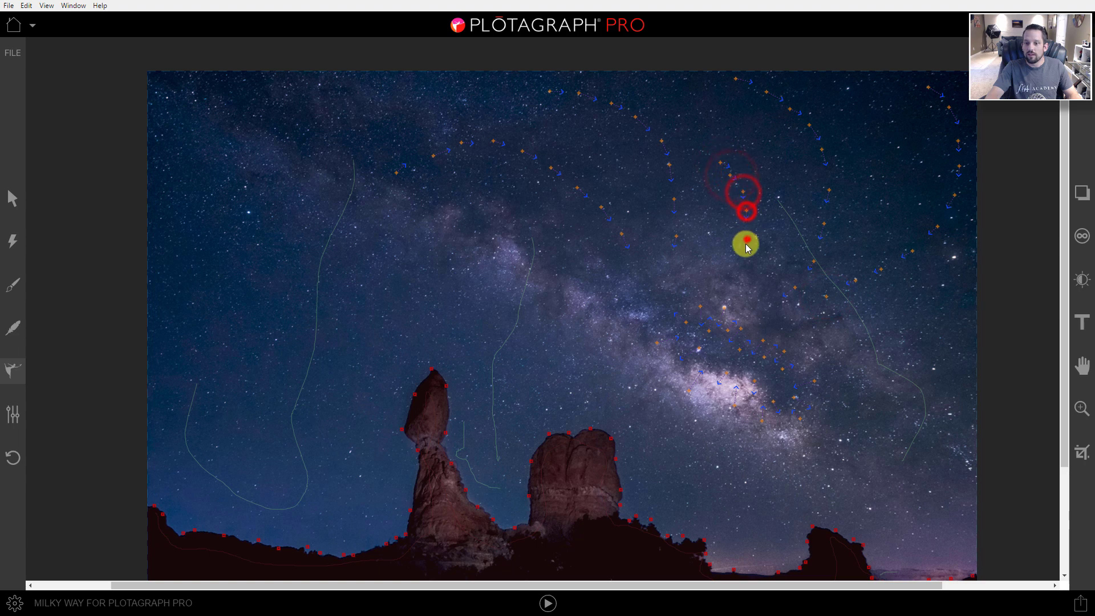
pyautogui.moveTo(747, 240); pyautogui.dragTo(743, 246)
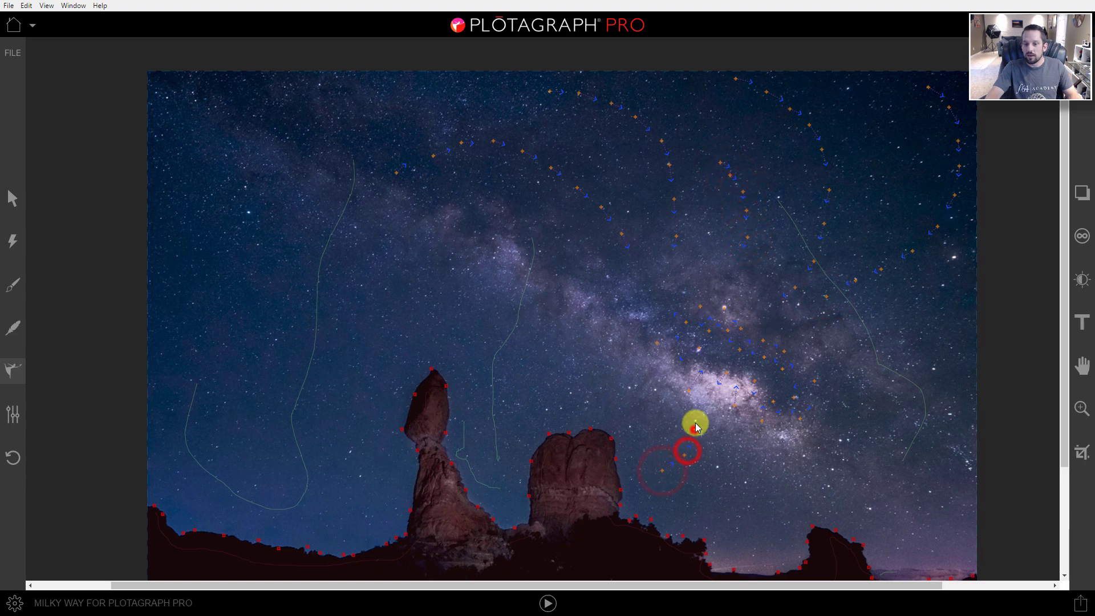
pyautogui.moveTo(721, 491); pyautogui.dragTo(736, 475)
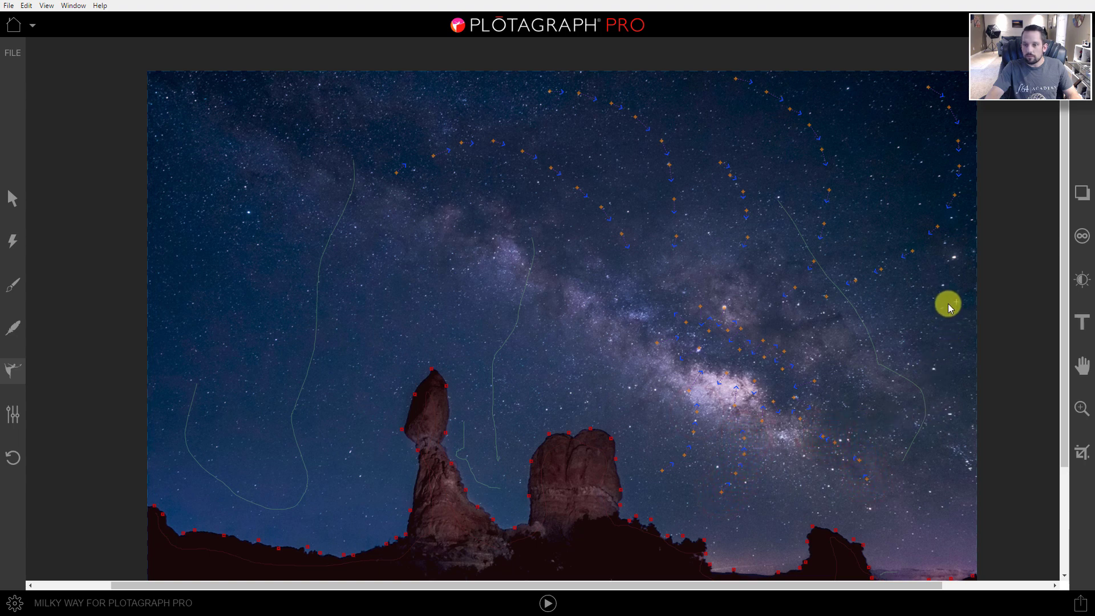
pyautogui.moveTo(940, 334)
pyautogui.mouseDown()
pyautogui.moveTo(907, 359)
pyautogui.moveTo(846, 375)
pyautogui.mouseUp()
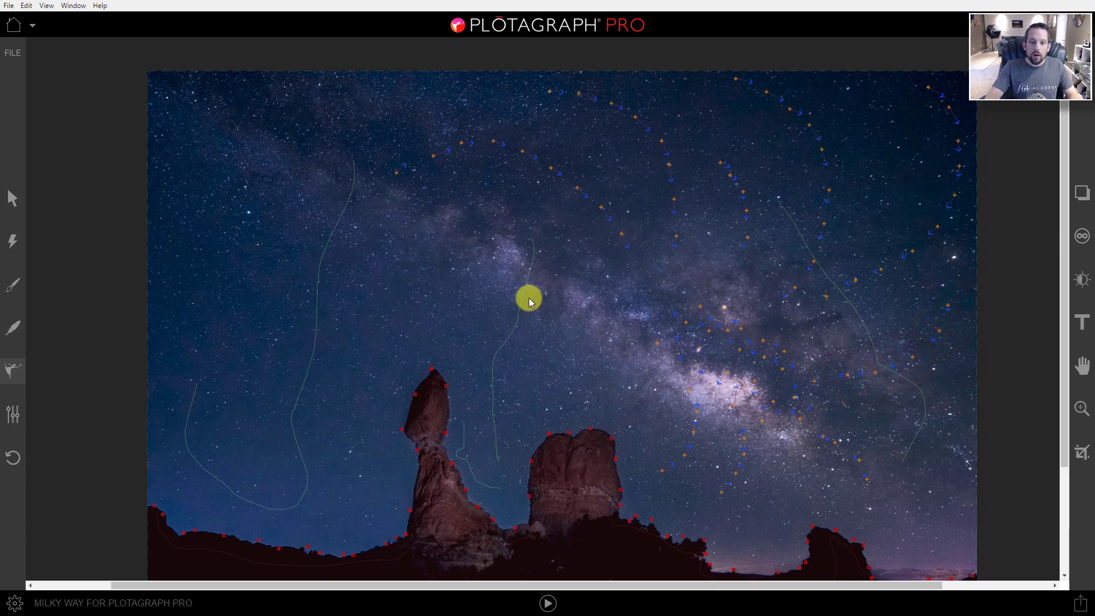
pyautogui.click(547, 603)
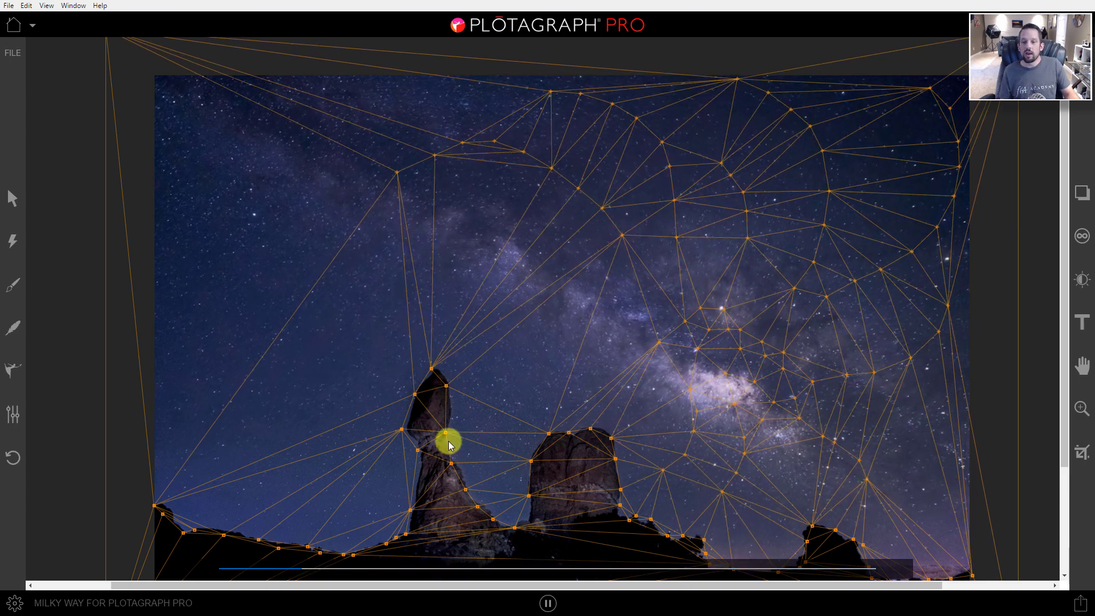
pyautogui.click(547, 603)
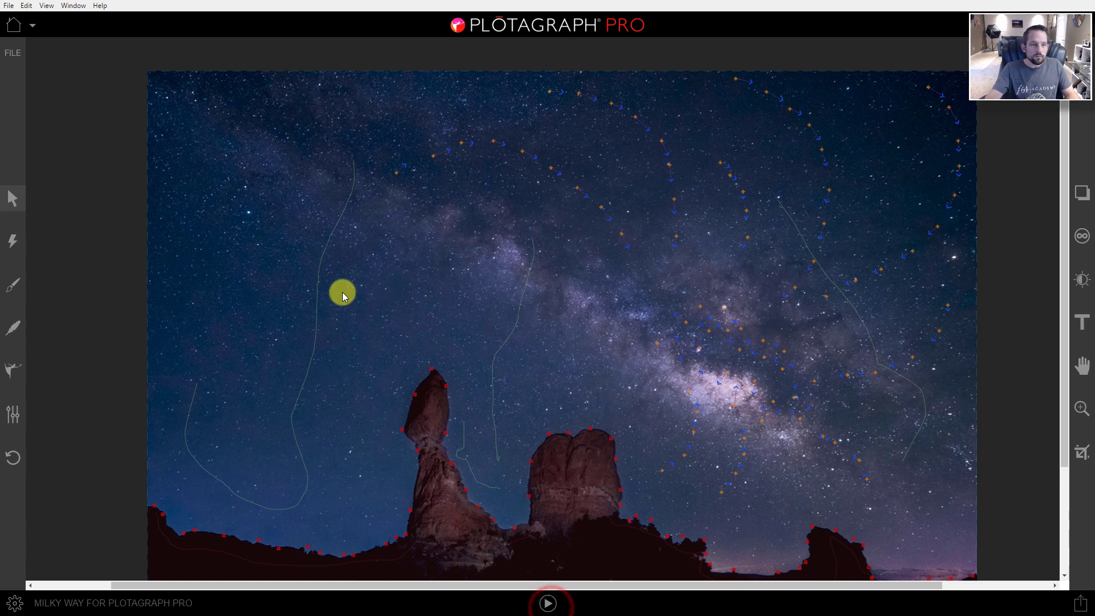
# Step: Add curved rows of animation points across the left half of the sky, from the upper corner down to the horizon
pyautogui.click(14, 374)
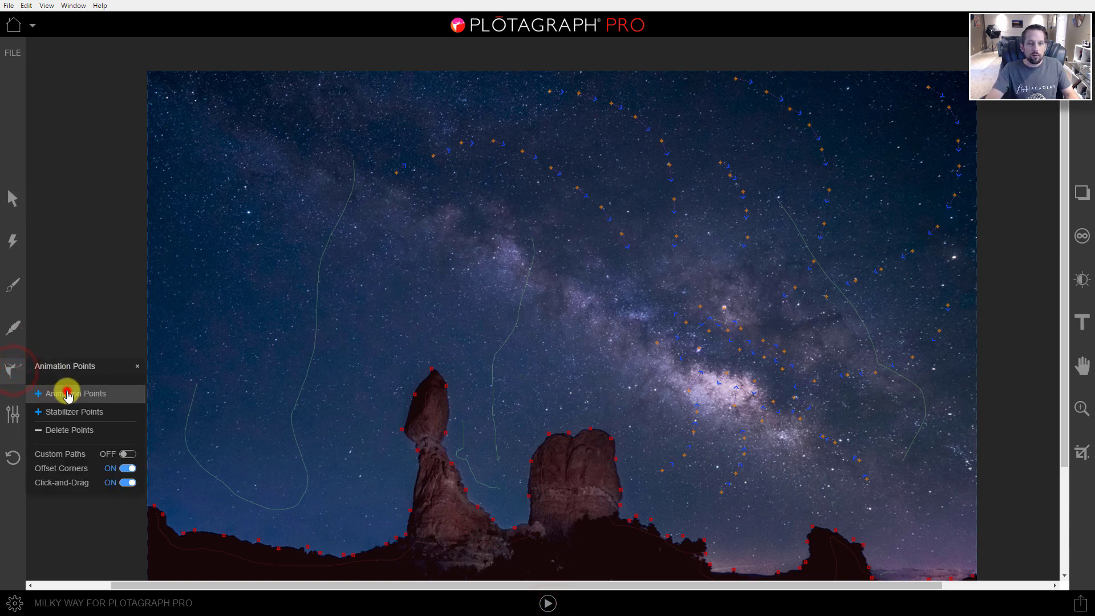
pyautogui.click(66, 389)
pyautogui.click(348, 344)
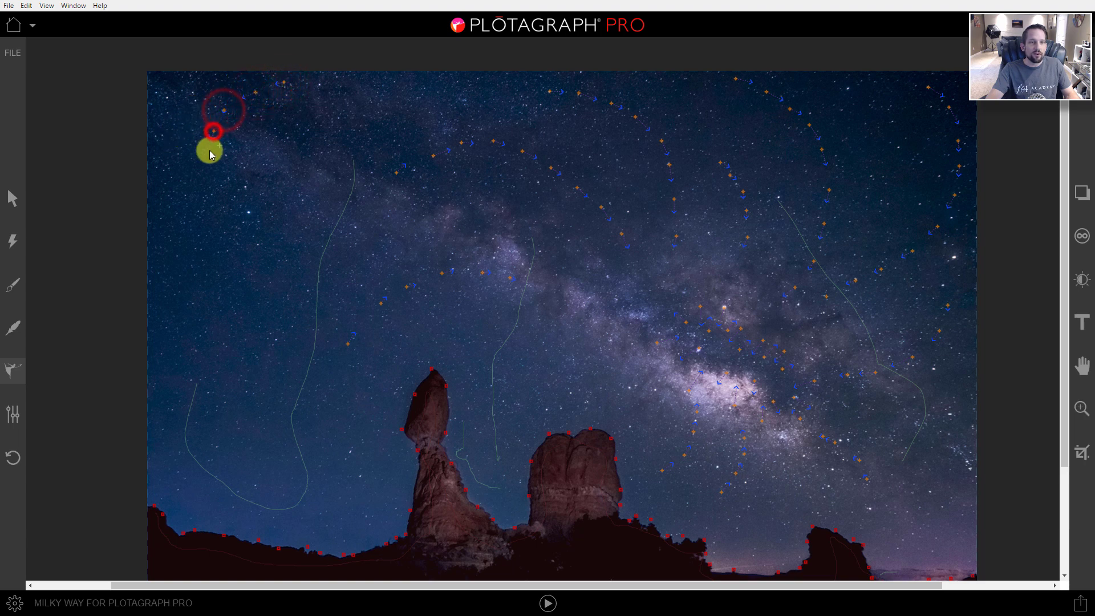
pyautogui.click(162, 183)
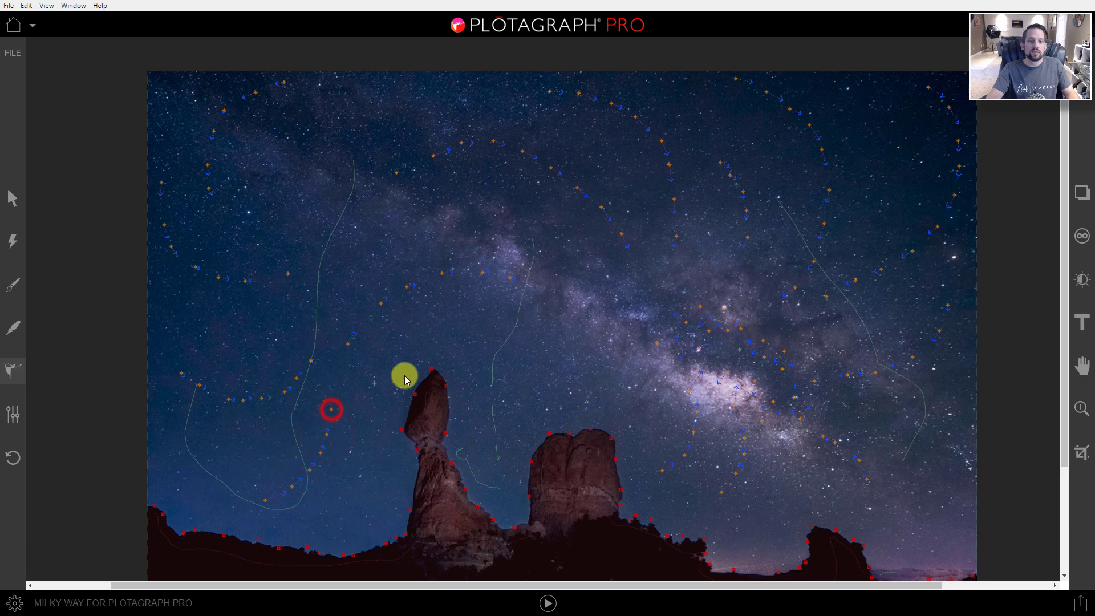
# Step: Preview the animation with the mesh shown to examine the motion across the whole sky
pyautogui.click(546, 600)
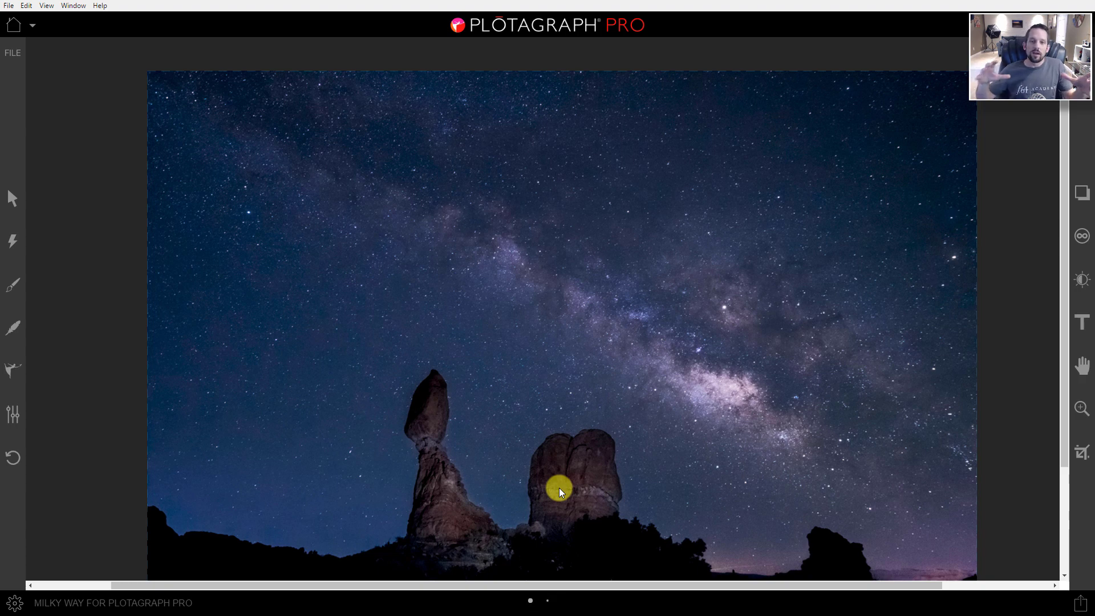
pyautogui.press('m')
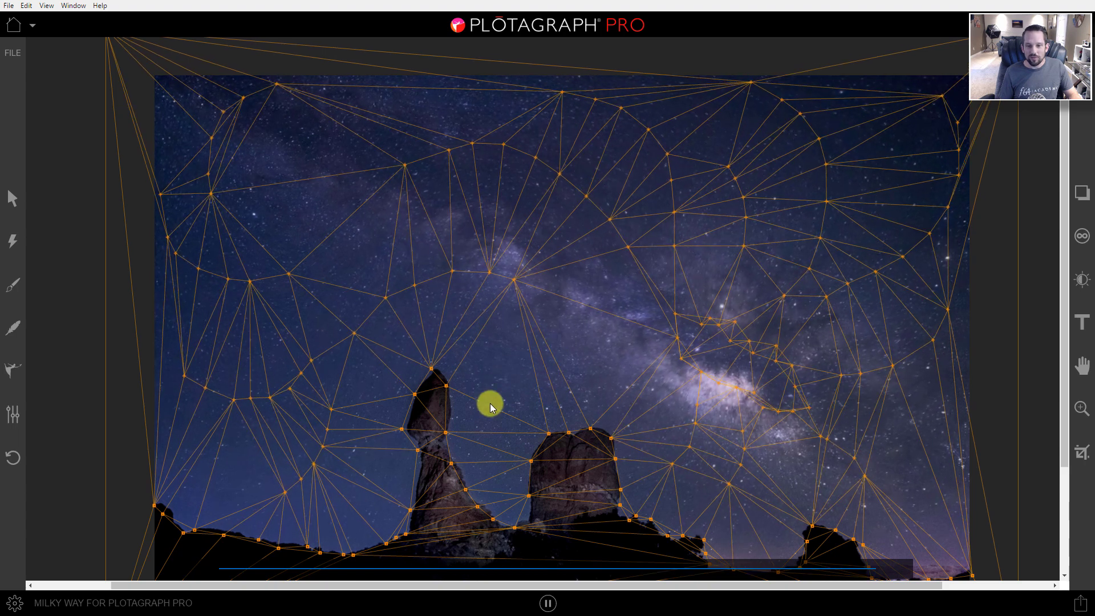
pyautogui.click(547, 602)
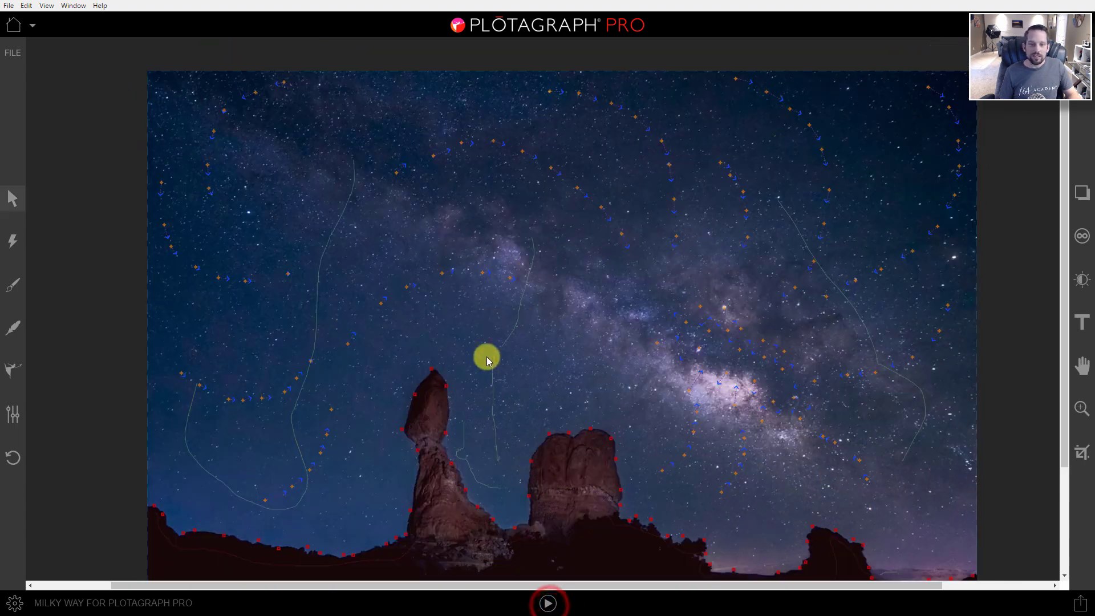
# Step: Add rows of animation points in the sky gap between the balanced rock and the Milky Way, above the middle rock
pyautogui.click(8, 361)
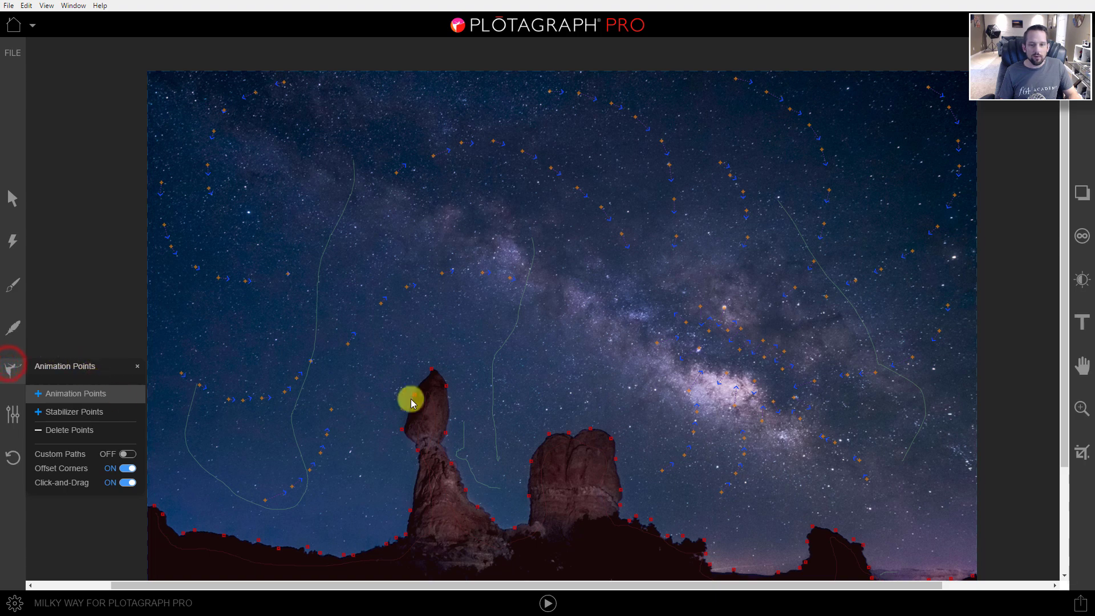
pyautogui.moveTo(512, 368); pyautogui.dragTo(529, 348)
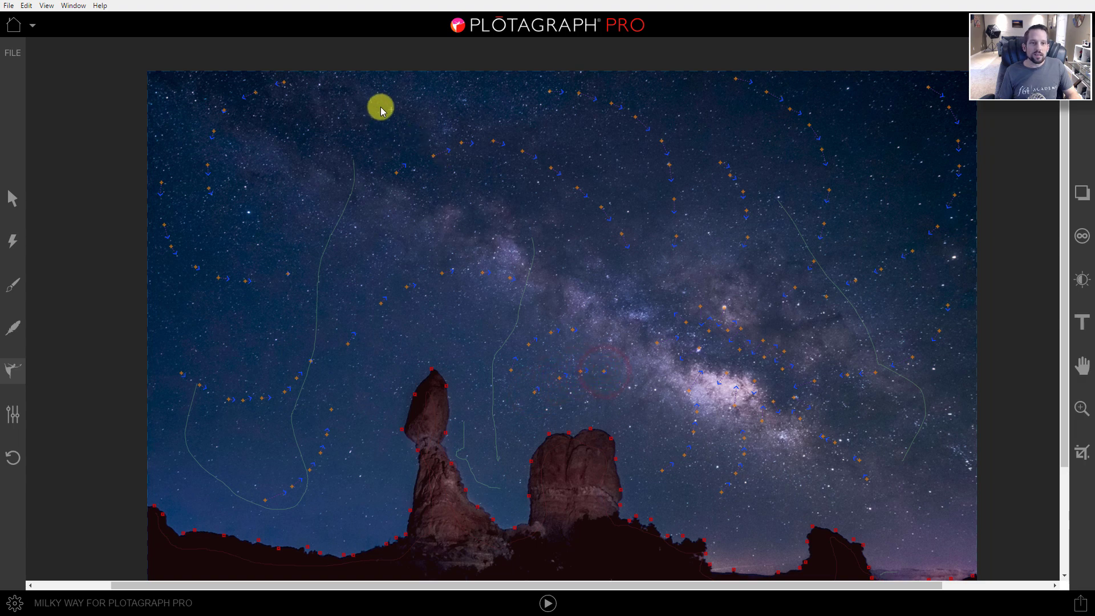
# Step: Add curved animation points in the gap at the Milky Way's upper-left end and a short row below it, and preview the motion
pyautogui.moveTo(349, 113)
pyautogui.mouseDown()
pyautogui.moveTo(327, 182)
pyautogui.moveTo(354, 205)
pyautogui.moveTo(399, 210)
pyautogui.mouseUp()
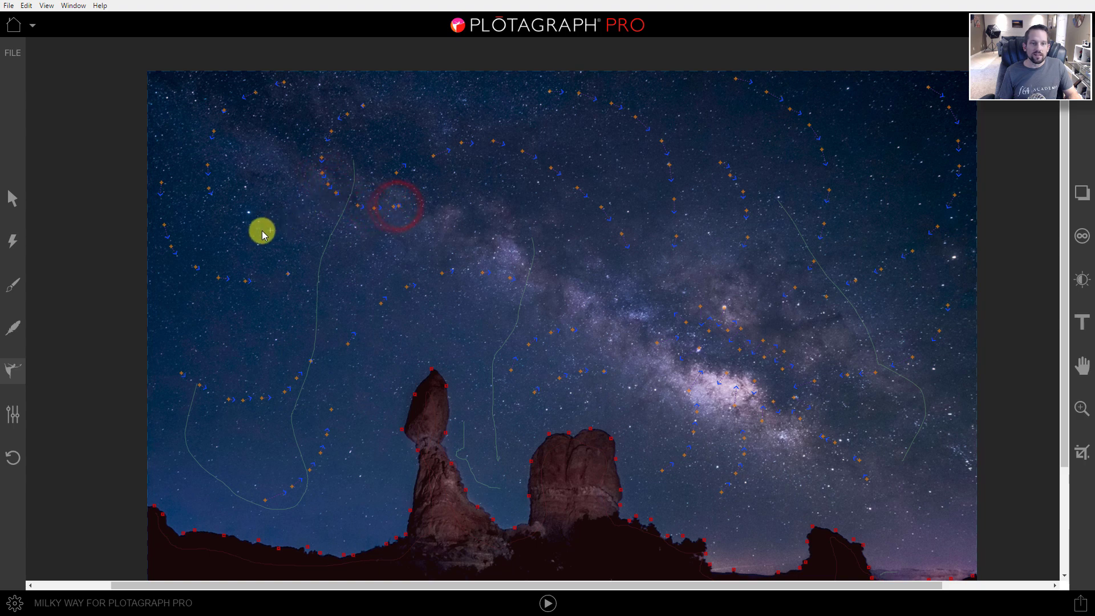
pyautogui.moveTo(293, 234); pyautogui.dragTo(330, 247)
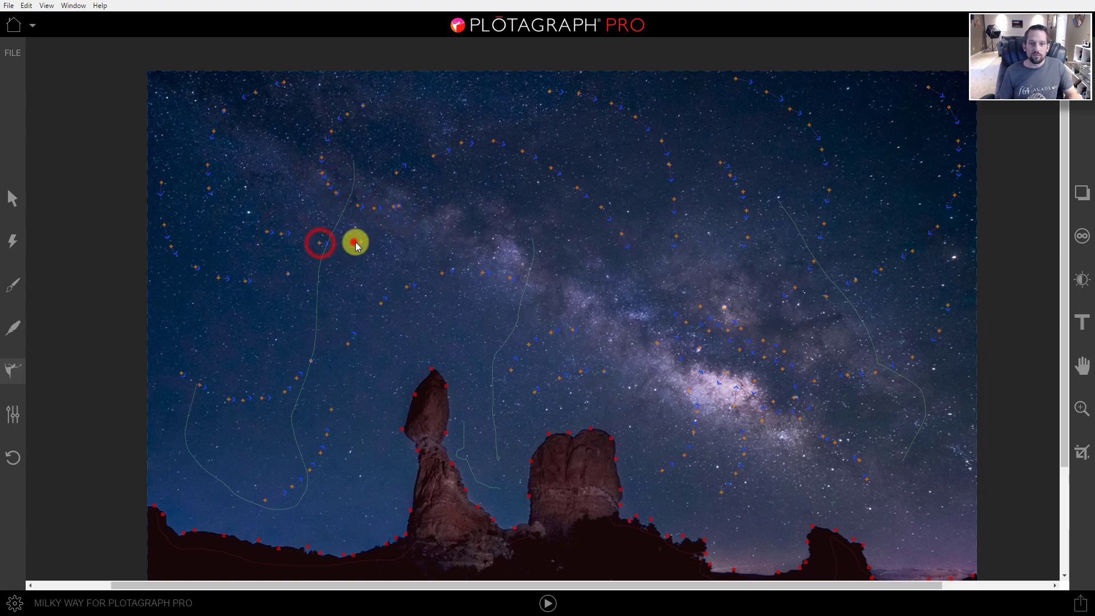
pyautogui.click(354, 241)
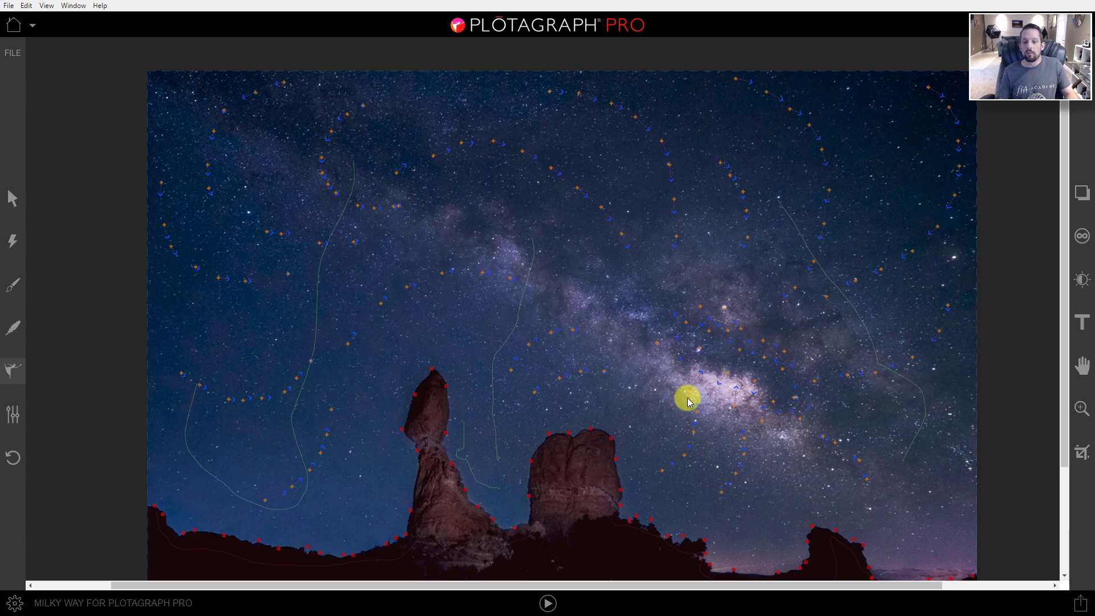
pyautogui.click(548, 604)
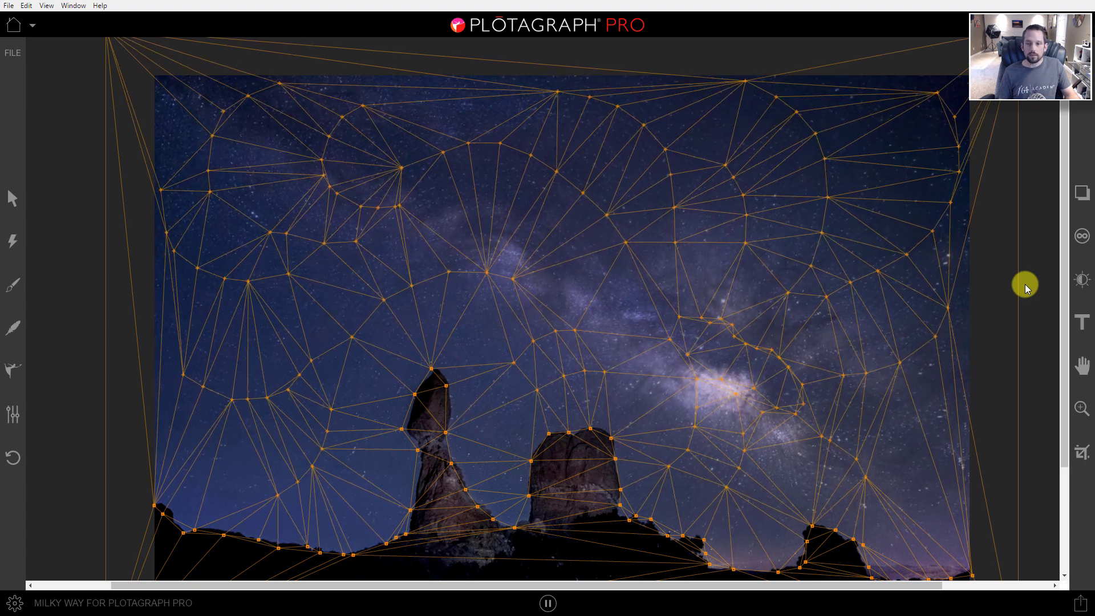
pyautogui.click(546, 605)
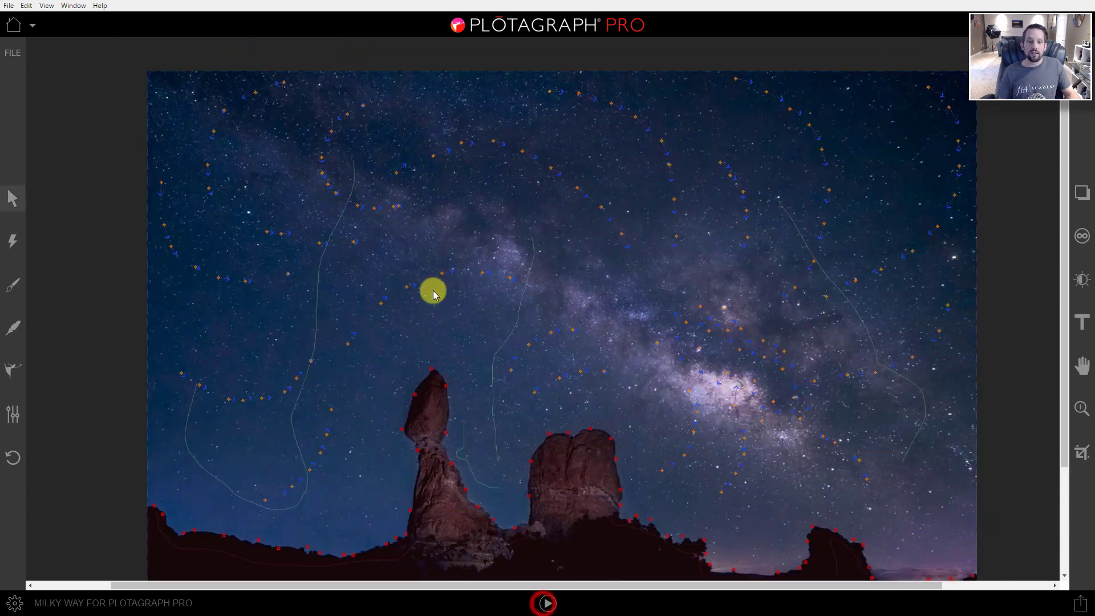
# Step: Set the animation duration to 5 seconds and preview the slower motion across the whole image
pyautogui.scroll(-2, 369, 246)
pyautogui.scroll(1, 368, 244)
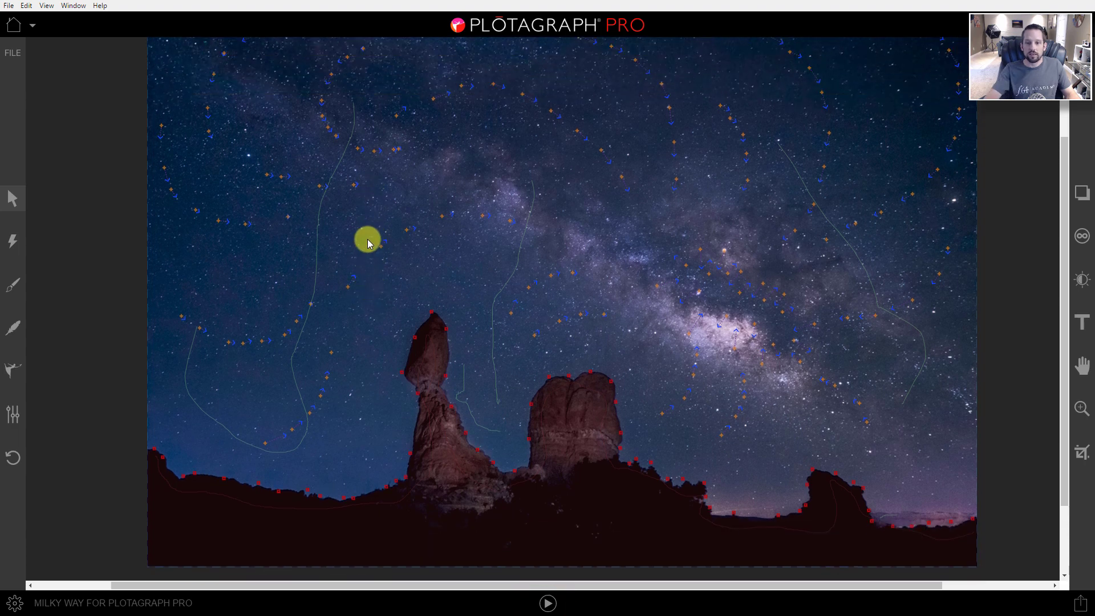
pyautogui.scroll(-1, 367, 239)
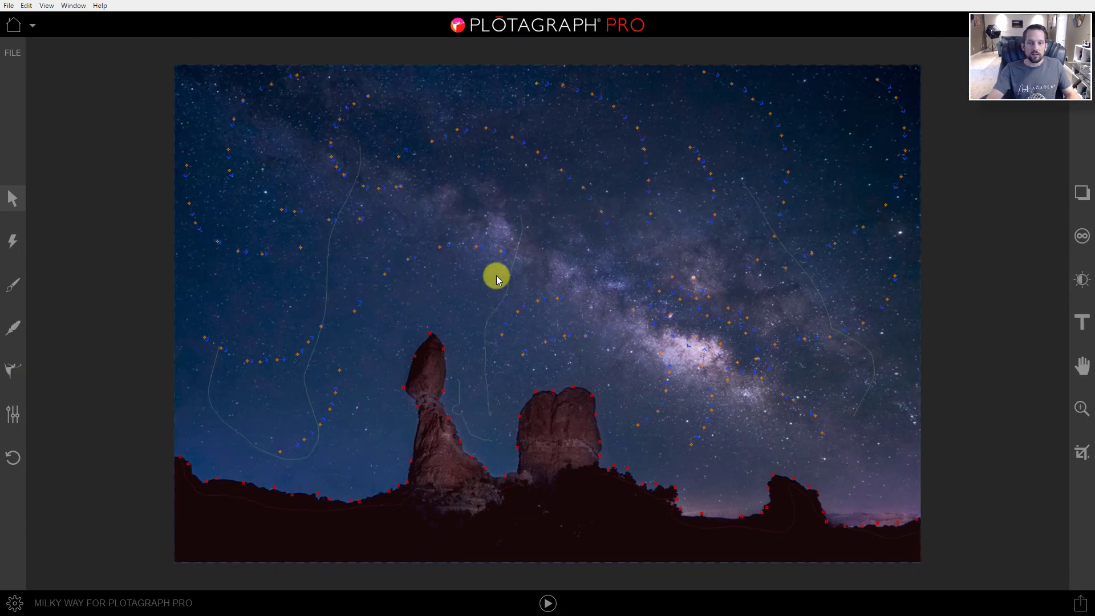
pyautogui.click(11, 414)
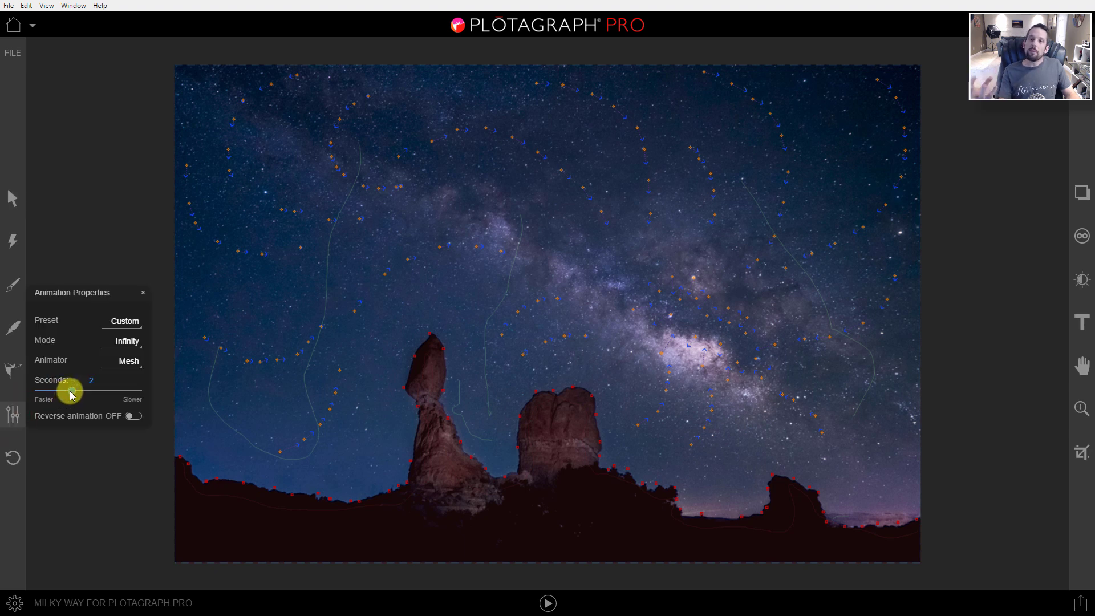
pyautogui.moveTo(72, 394); pyautogui.dragTo(163, 391)
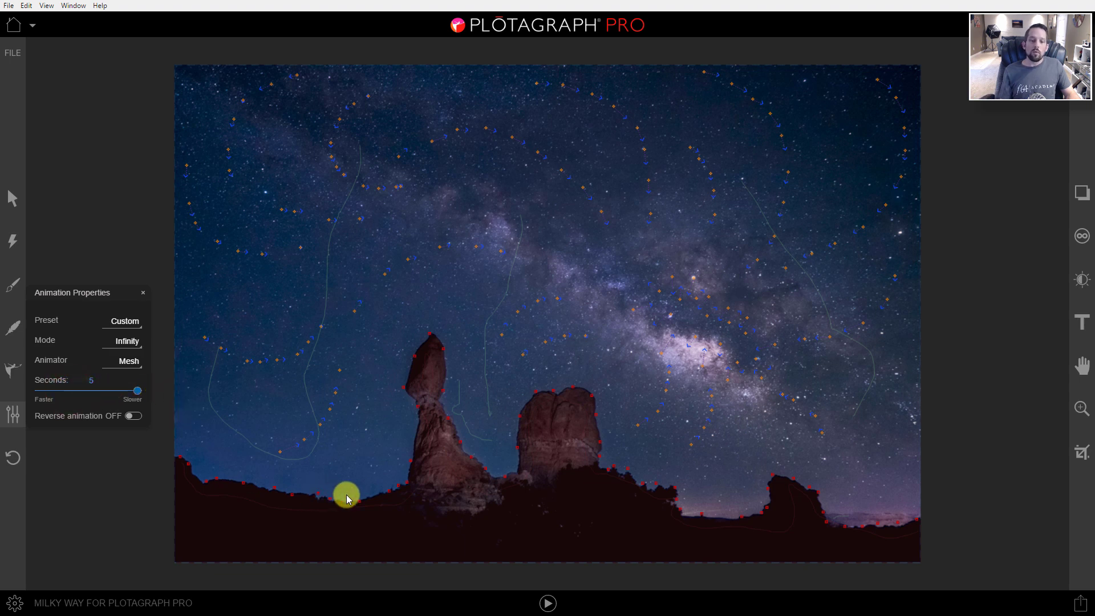
pyautogui.click(547, 603)
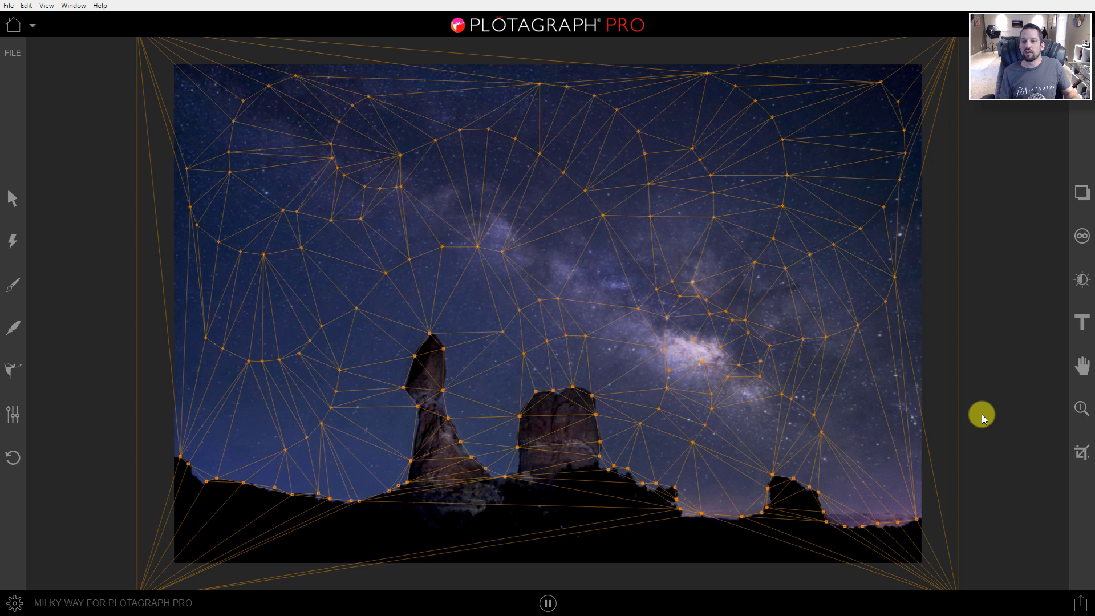
pyautogui.moveTo(914, 377)
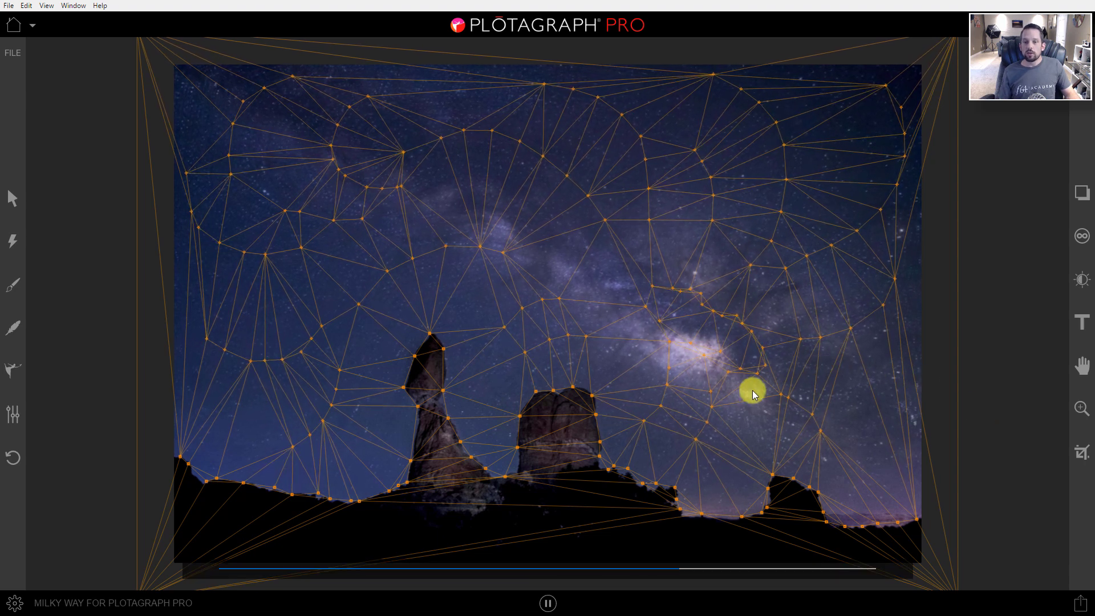
pyautogui.click(547, 601)
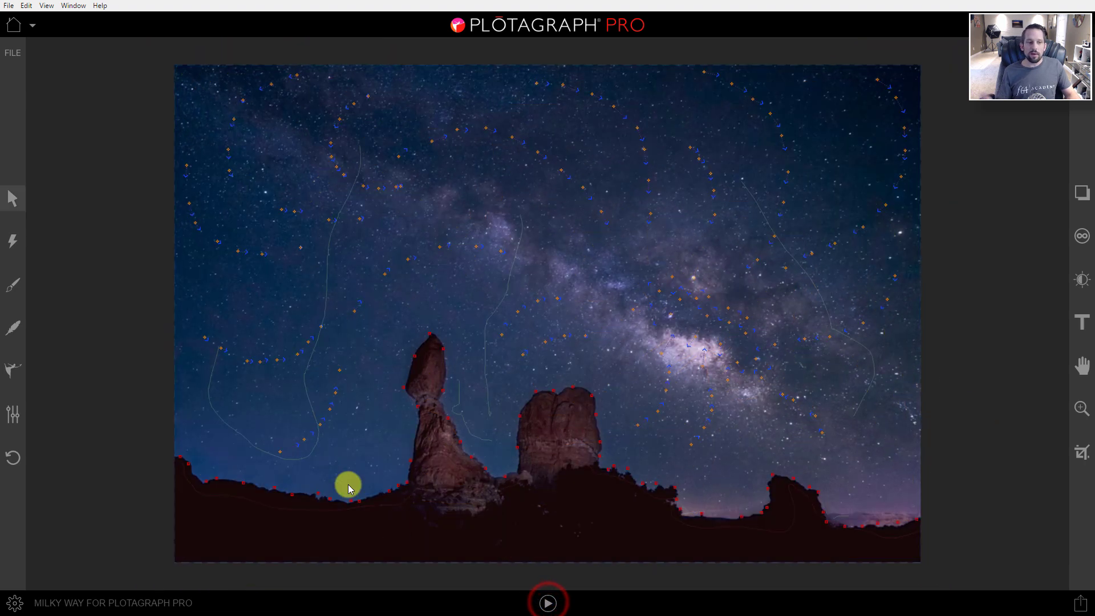
# Step: Set the animation duration to 3 seconds
pyautogui.click(12, 413)
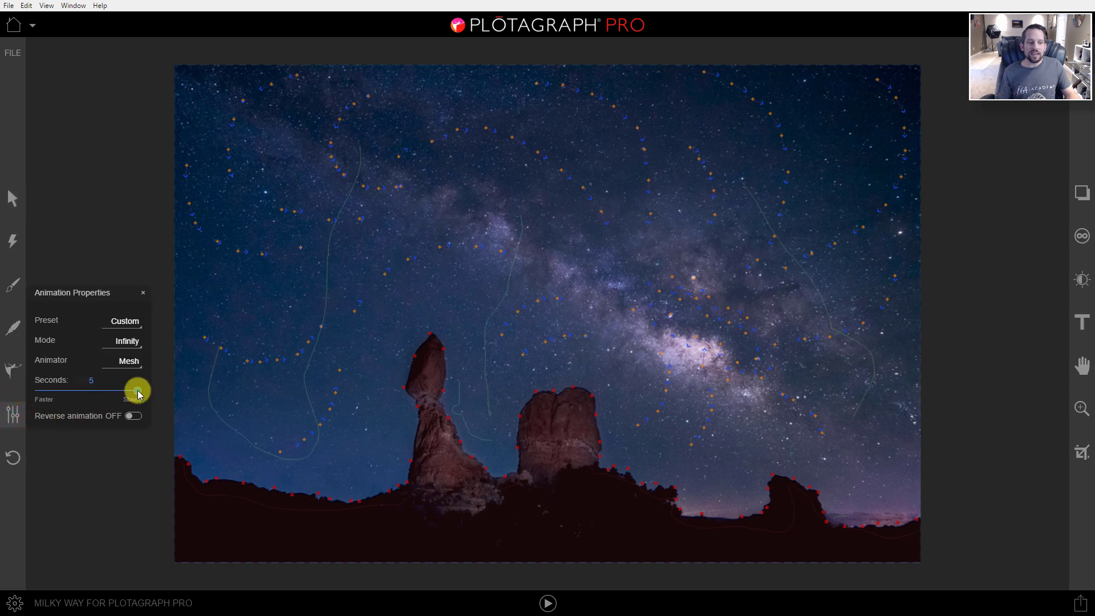
pyautogui.moveTo(138, 390); pyautogui.dragTo(101, 392)
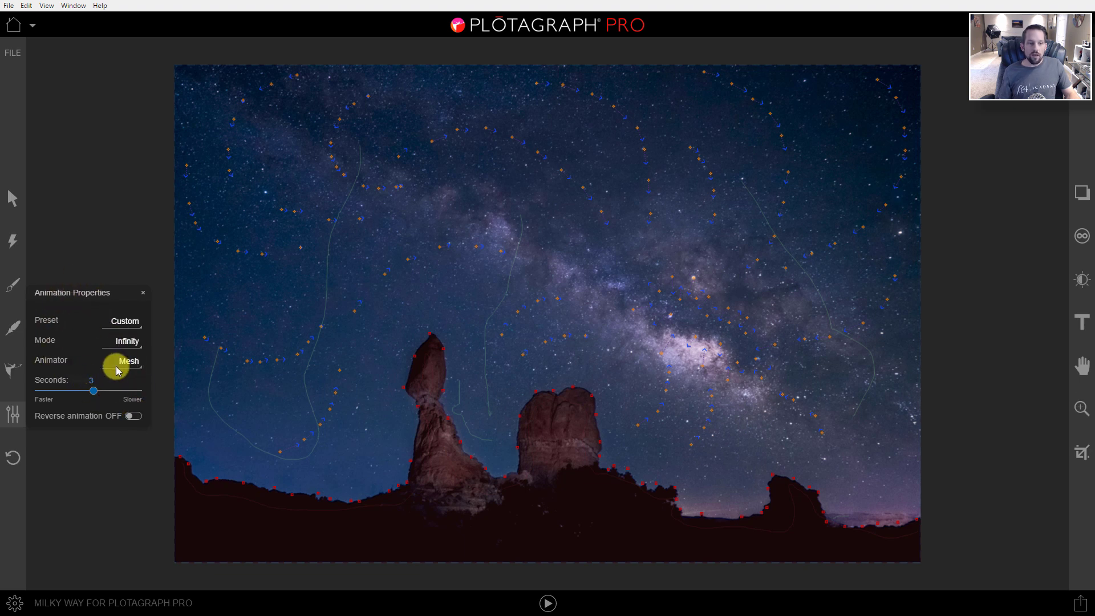
# Step: Try the Quick animator, preview the motion, and switch the animator back to Mesh
pyautogui.click(131, 383)
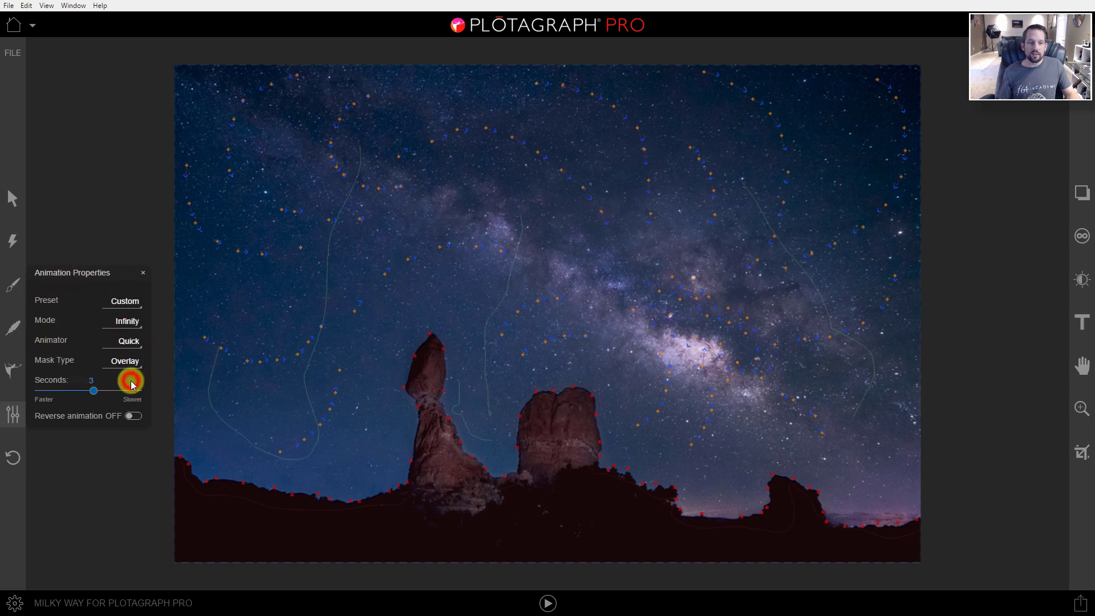
pyautogui.click(548, 602)
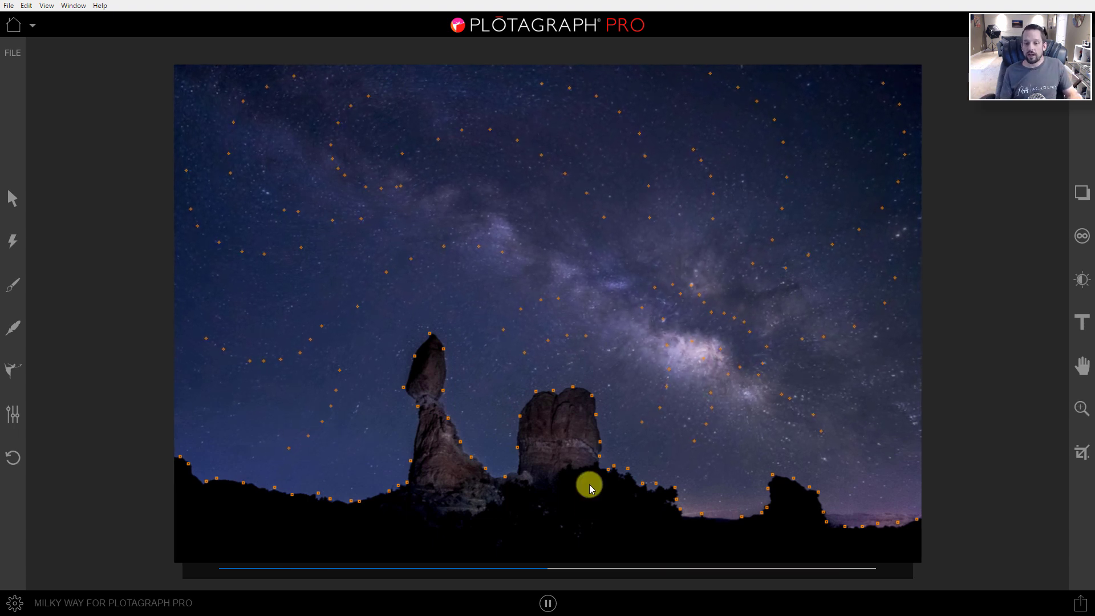
pyautogui.click(547, 603)
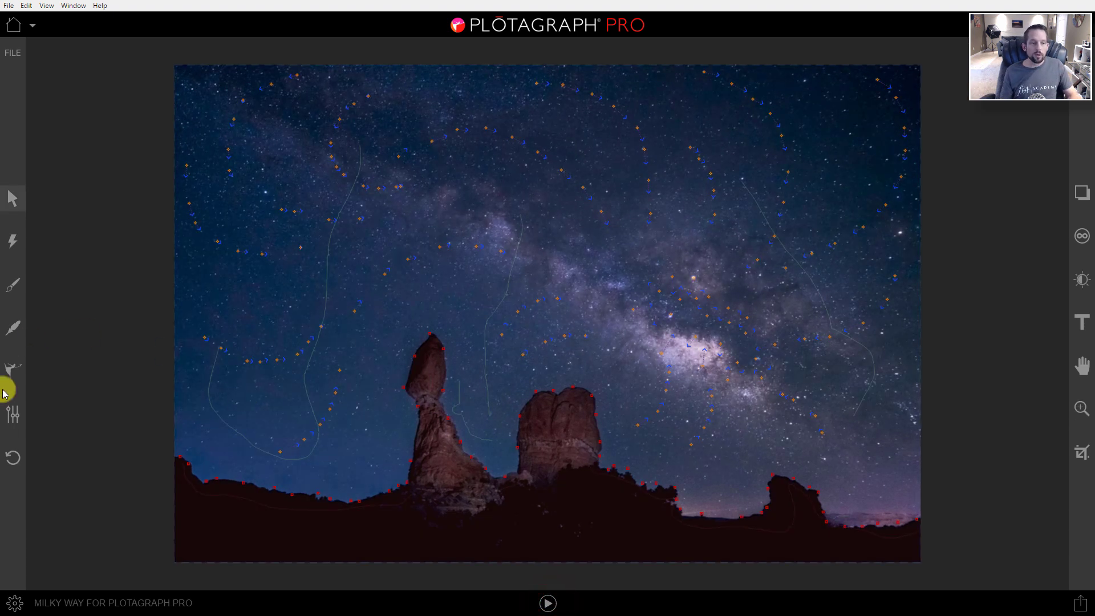
pyautogui.click(13, 414)
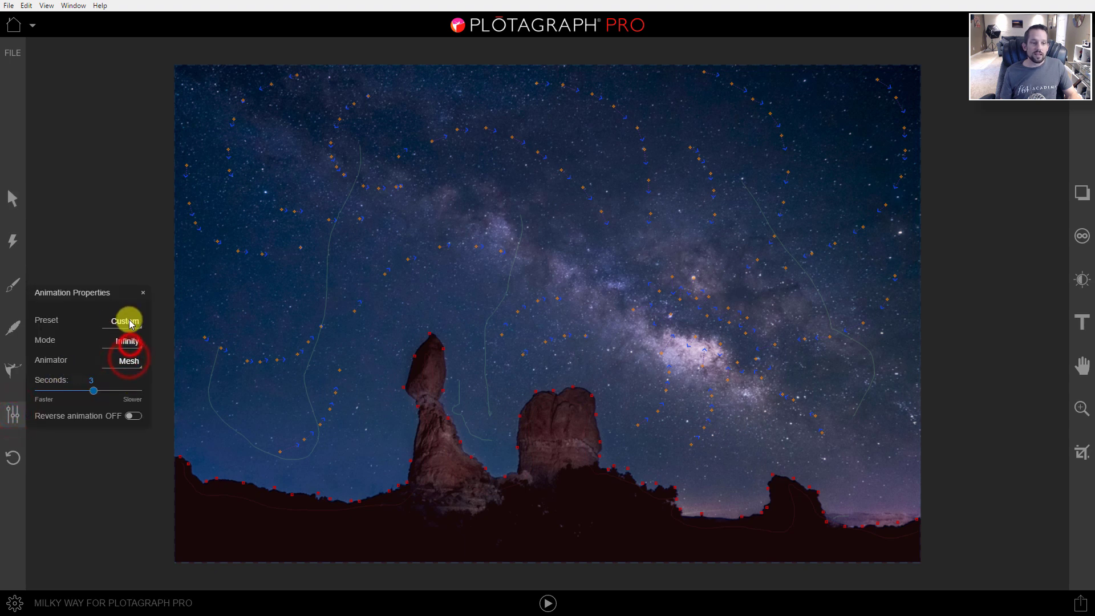
# Step: Keep the Custom preset, try the End To End animation mode, and preview the motion
pyautogui.click(126, 320)
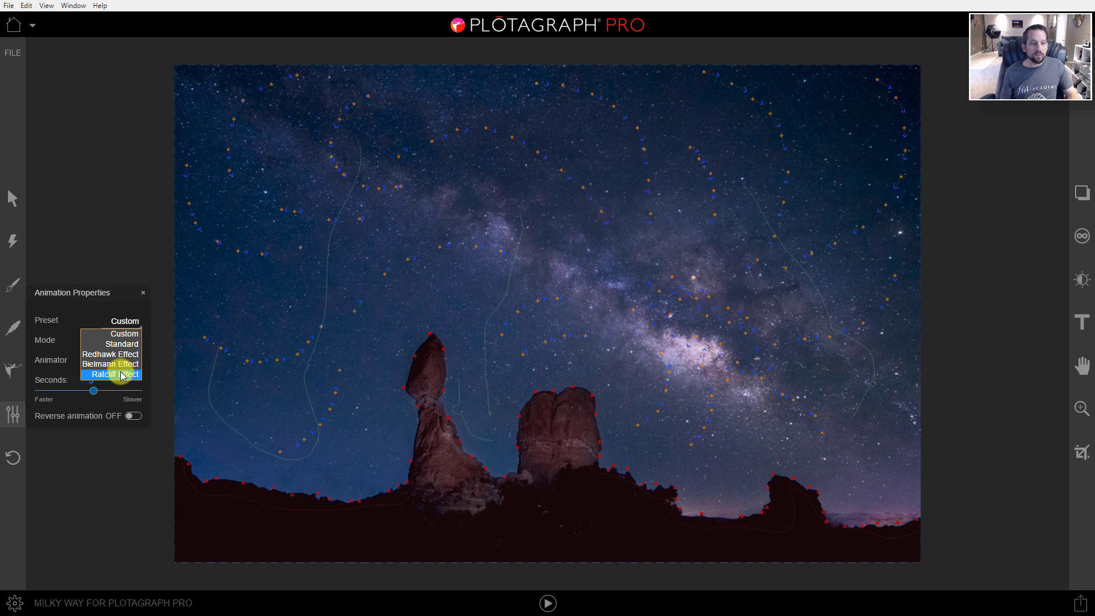
pyautogui.click(122, 335)
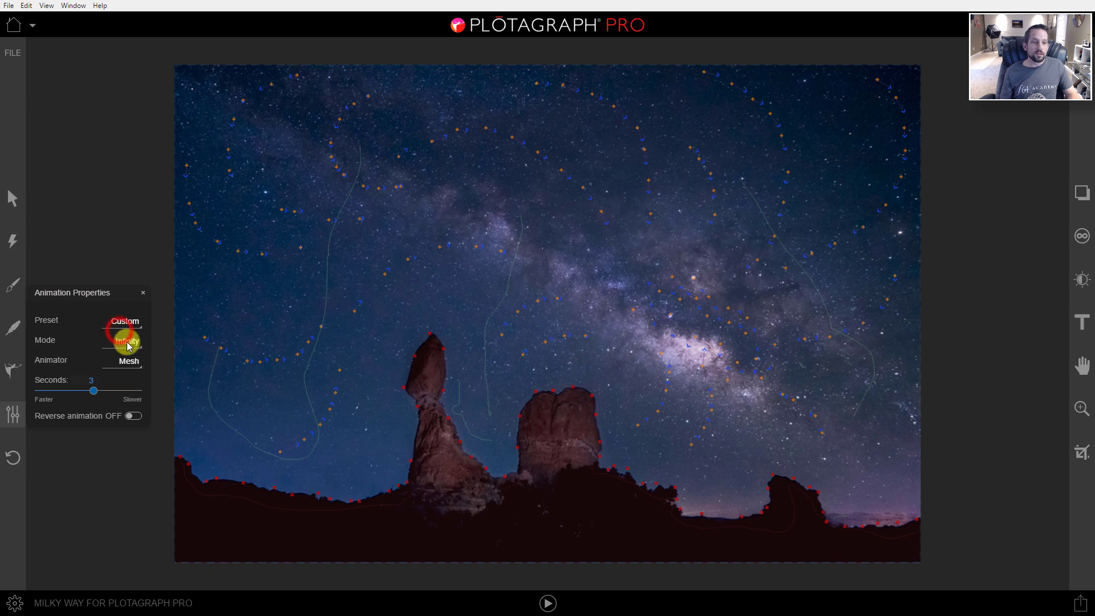
pyautogui.click(128, 344)
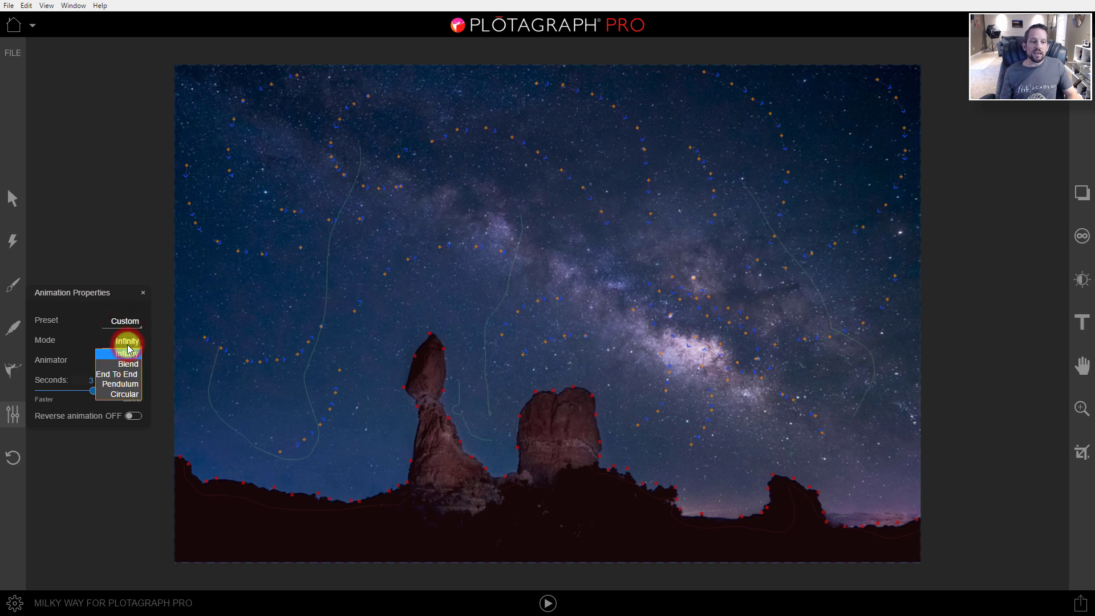
pyautogui.click(123, 375)
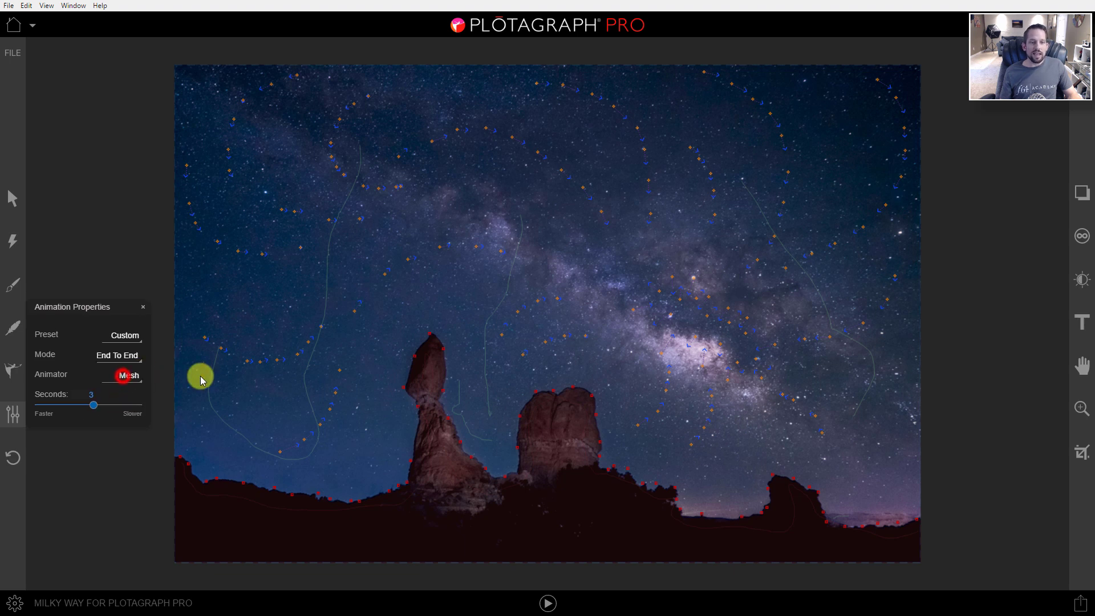
pyautogui.click(549, 603)
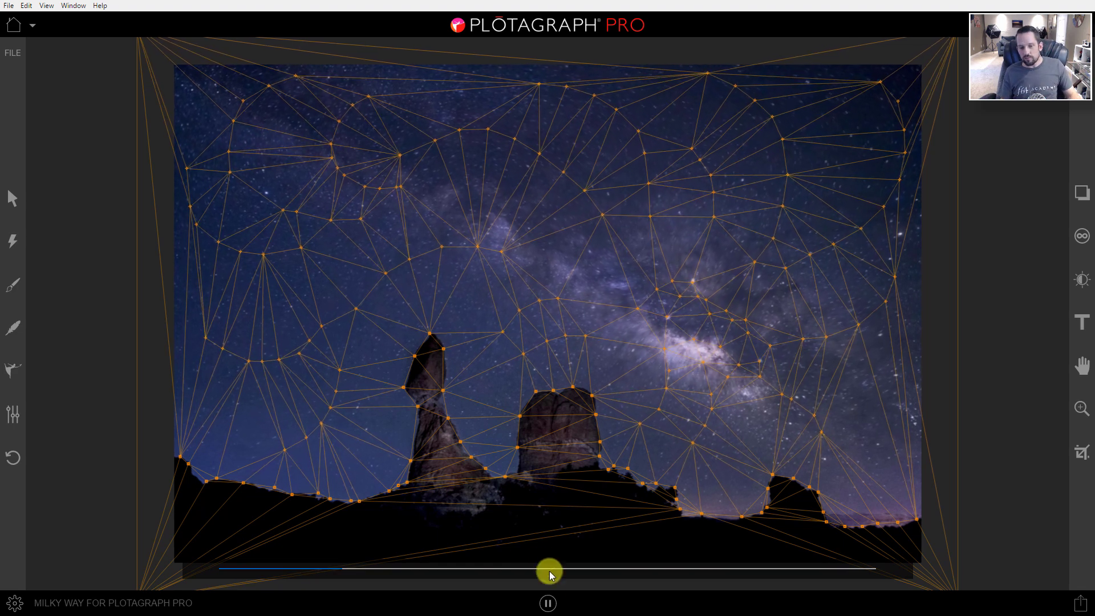
pyautogui.click(547, 603)
# Step: Try the Pendulum animation mode and preview the motion
pyautogui.click(13, 414)
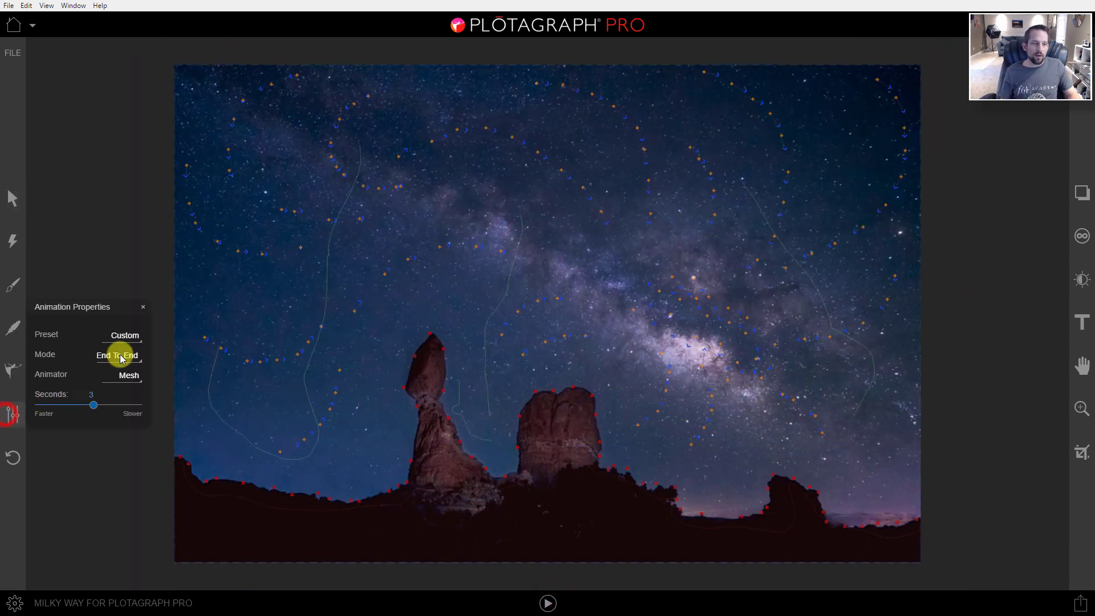
pyautogui.click(129, 354)
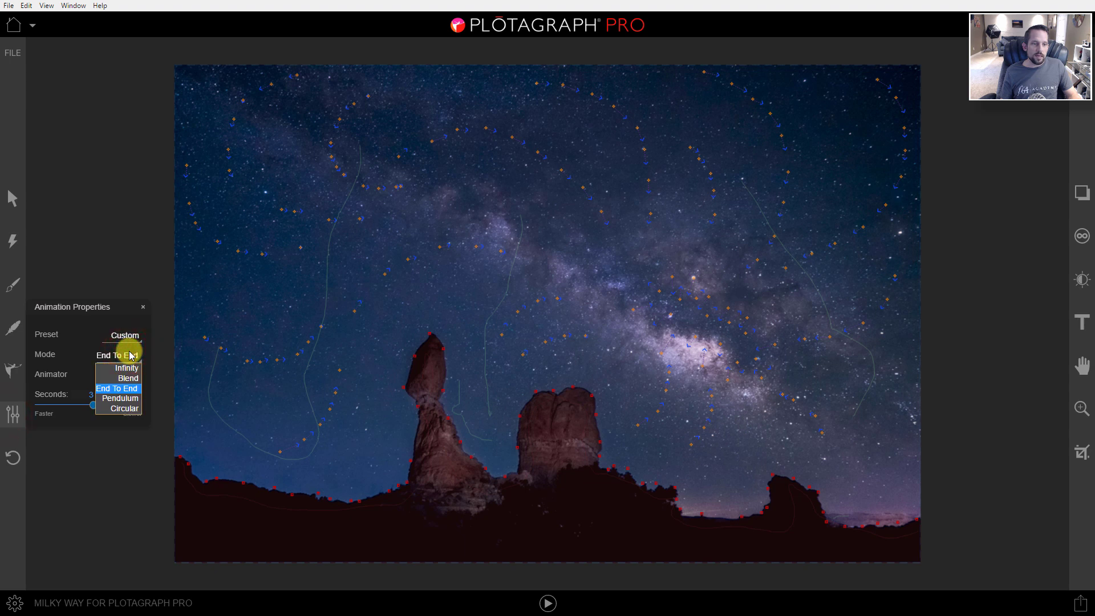
pyautogui.click(120, 398)
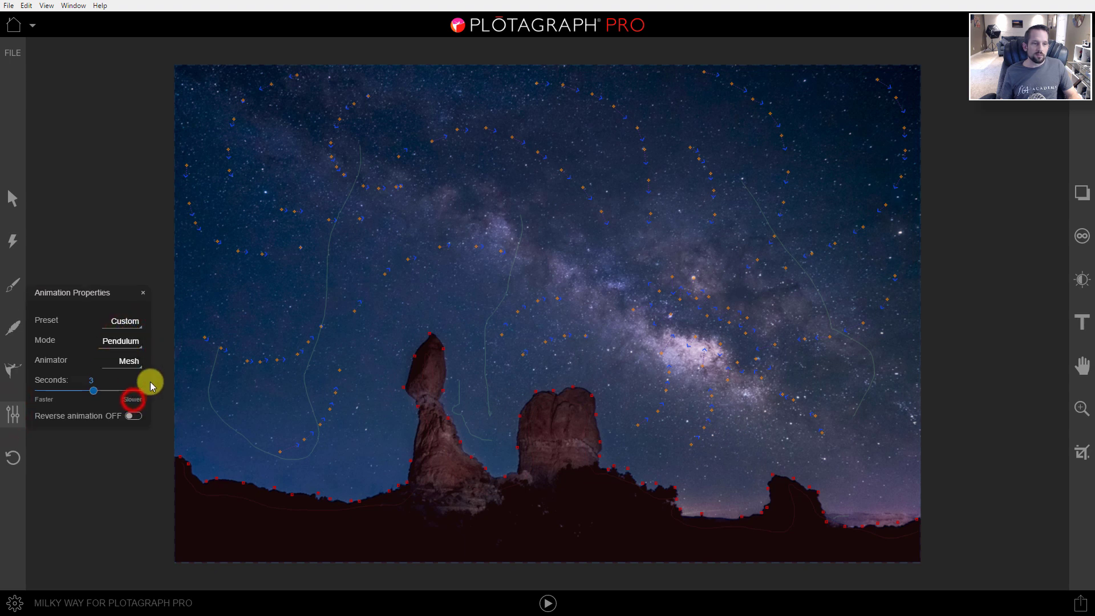
pyautogui.click(552, 606)
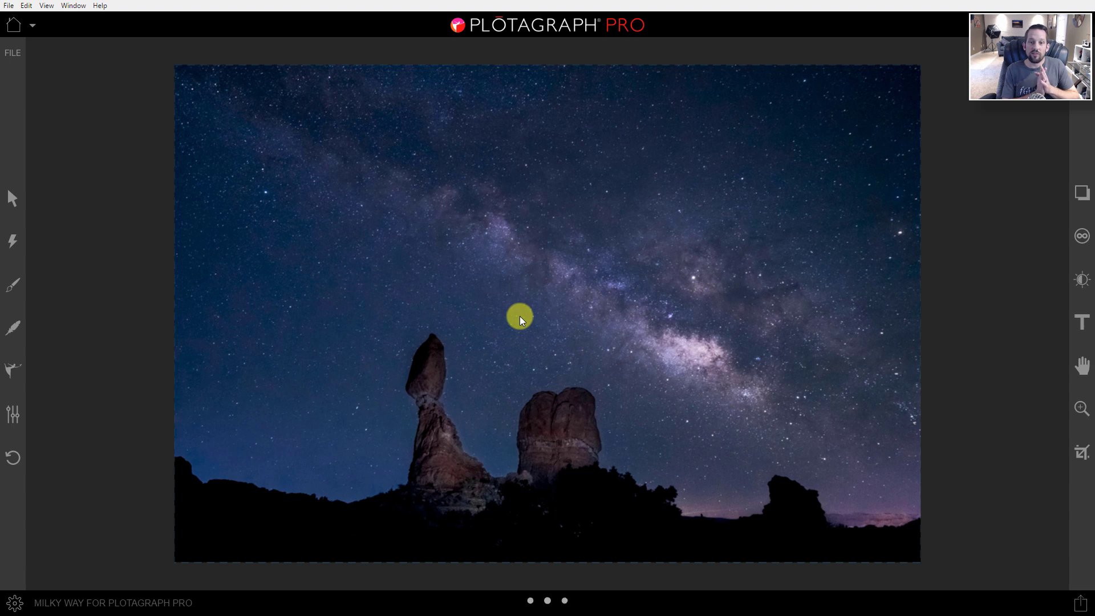
pyautogui.press('space')
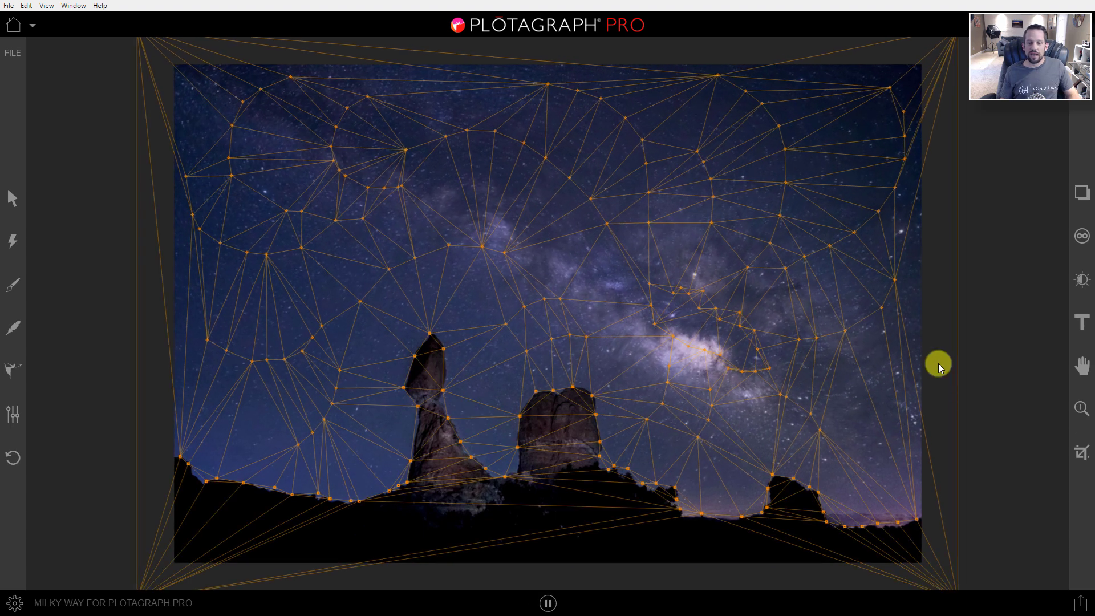
pyautogui.click(548, 602)
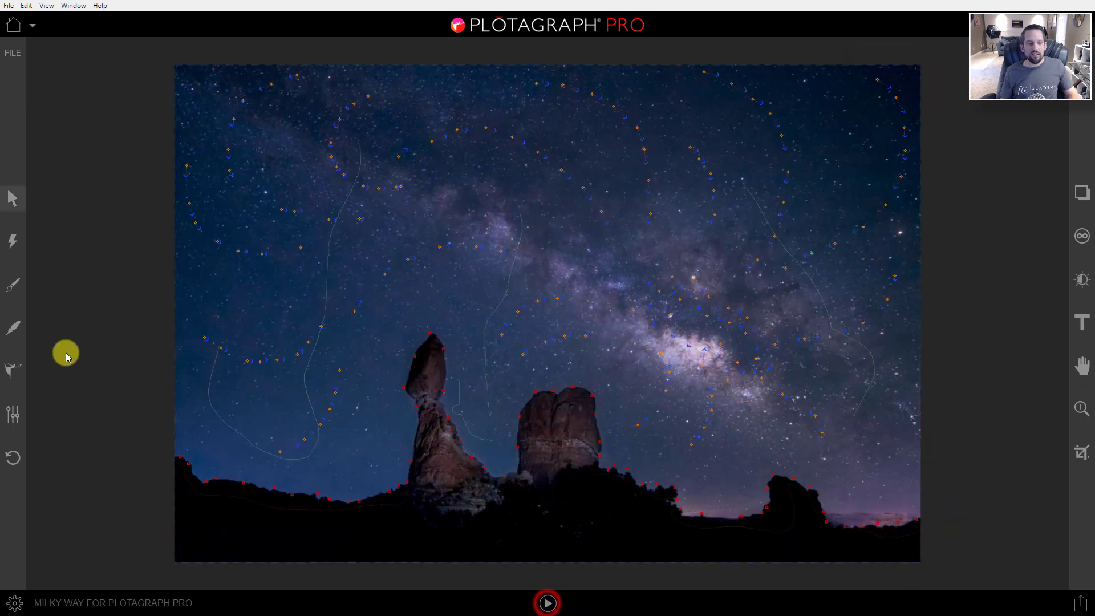
# Step: Set the animation mode back to Infinity and preview the motion across the sky
pyautogui.click(12, 414)
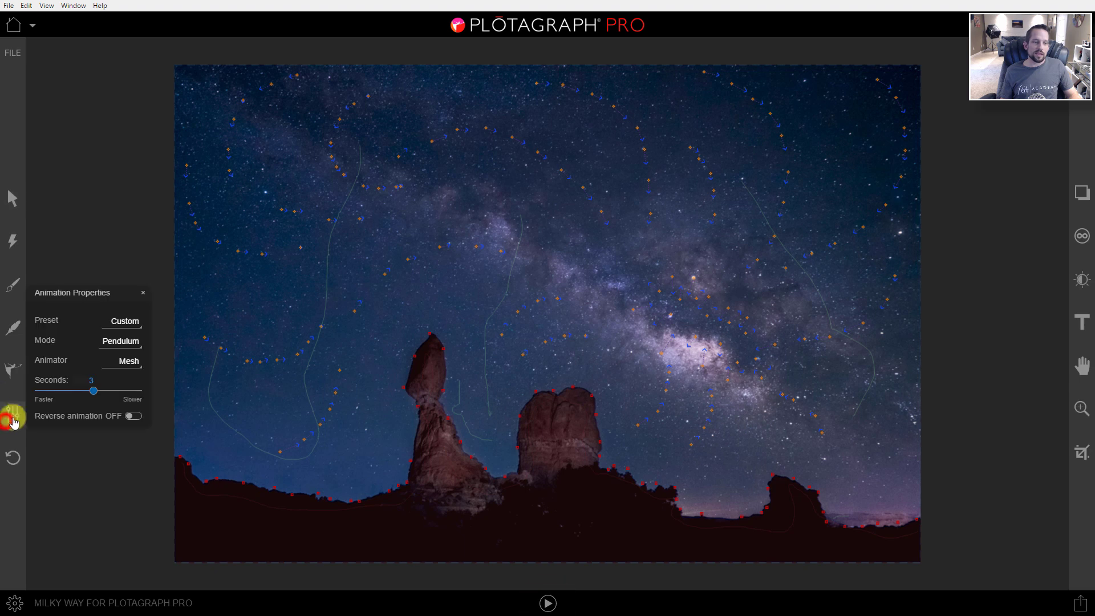
pyautogui.click(132, 348)
pyautogui.click(129, 354)
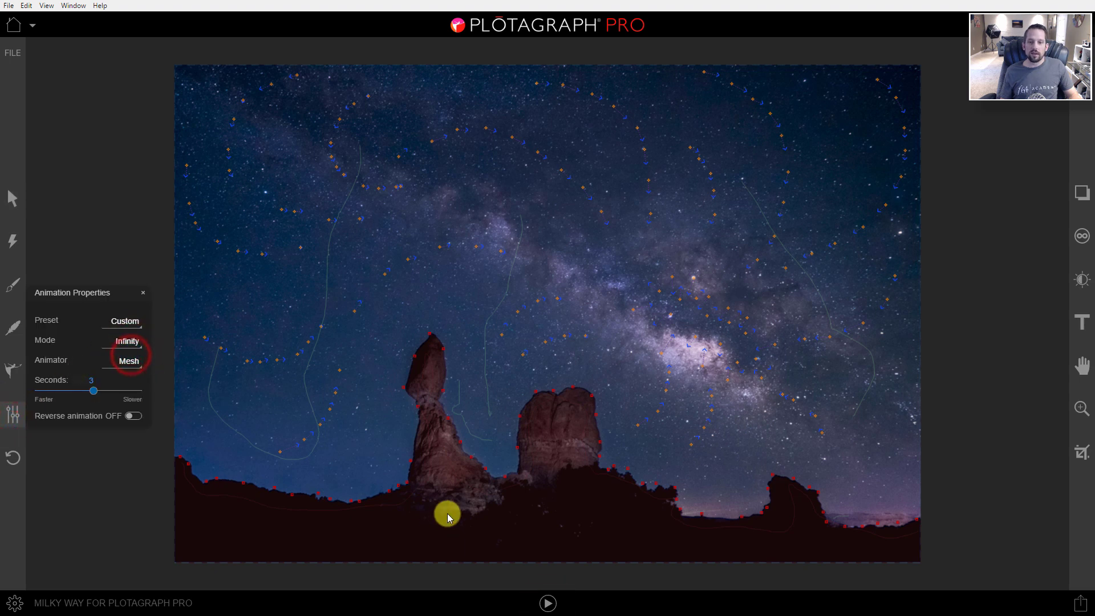
pyautogui.click(548, 600)
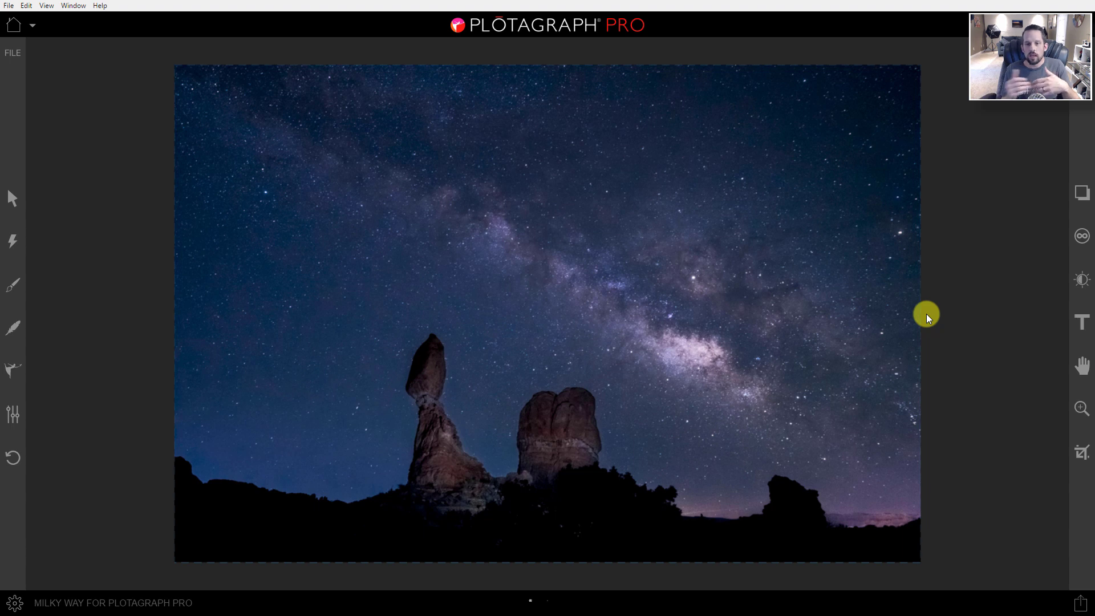
pyautogui.press('space')
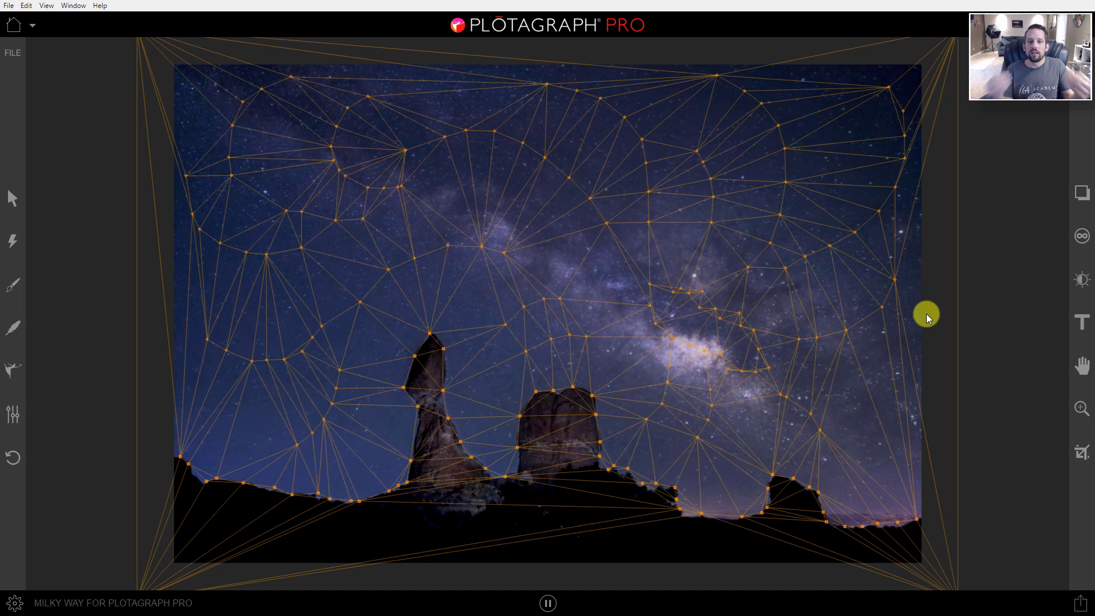
pyautogui.press('space')
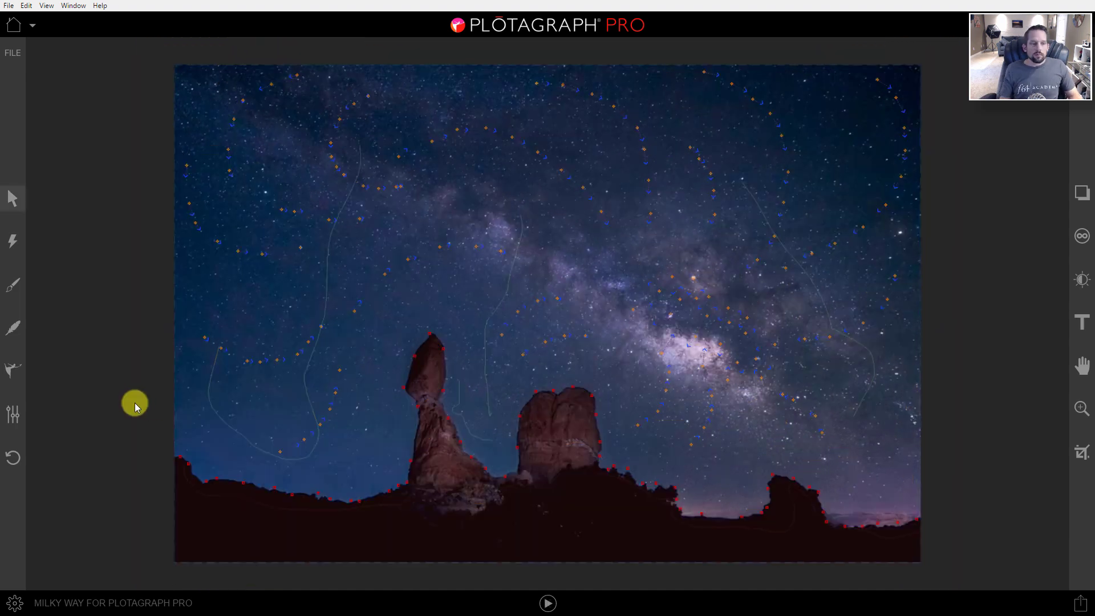
# Step: Check the animation properties, start a custom export of the Milky Way animation, and set its loop duration to 9.0 sec
pyautogui.click(13, 413)
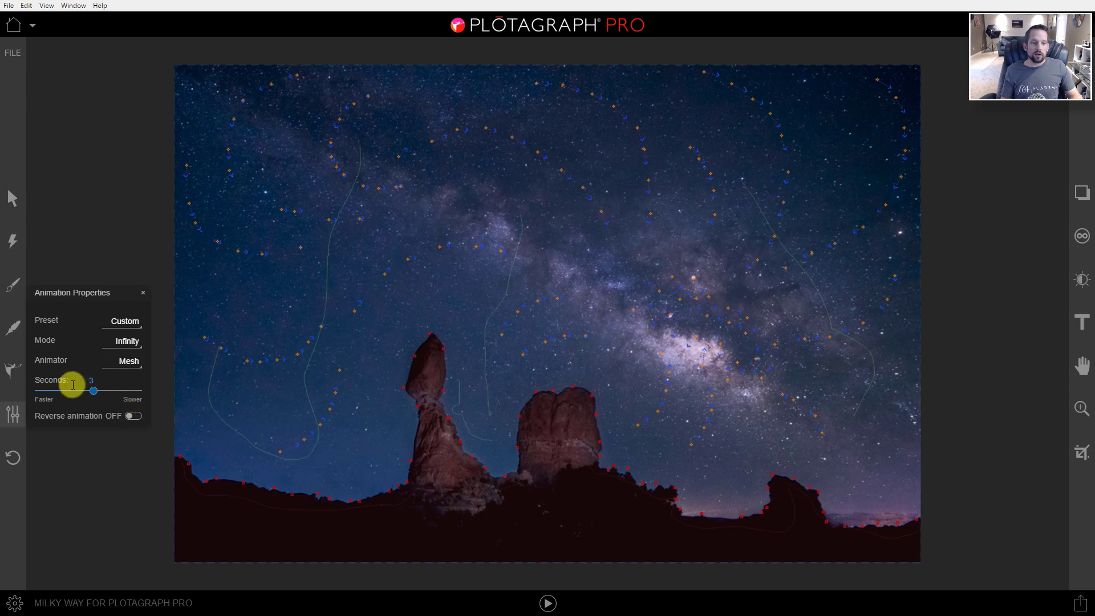
pyautogui.click(143, 295)
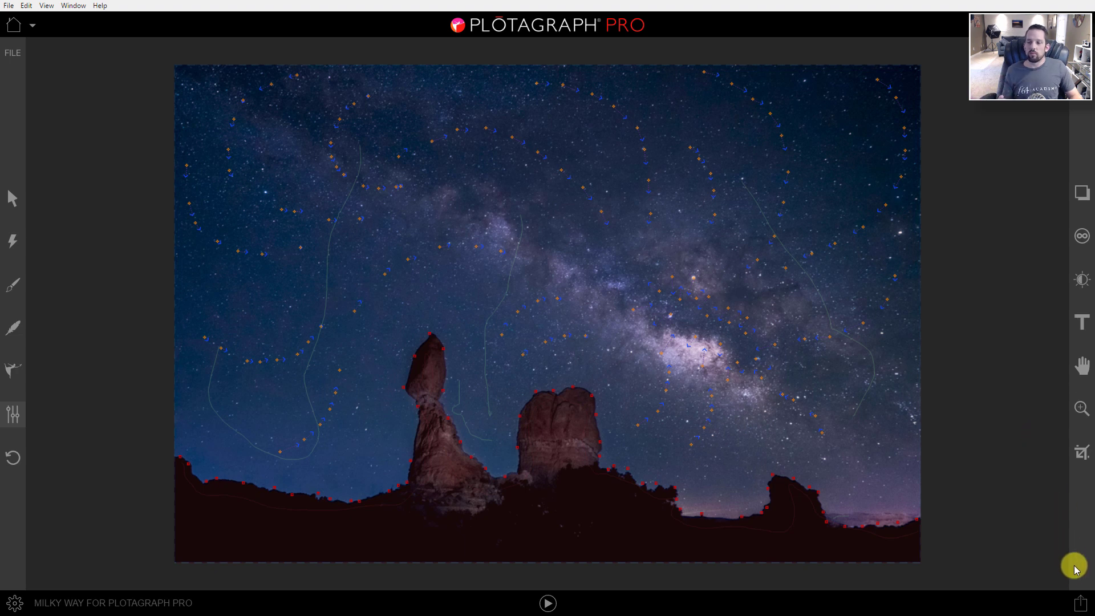
pyautogui.click(1079, 605)
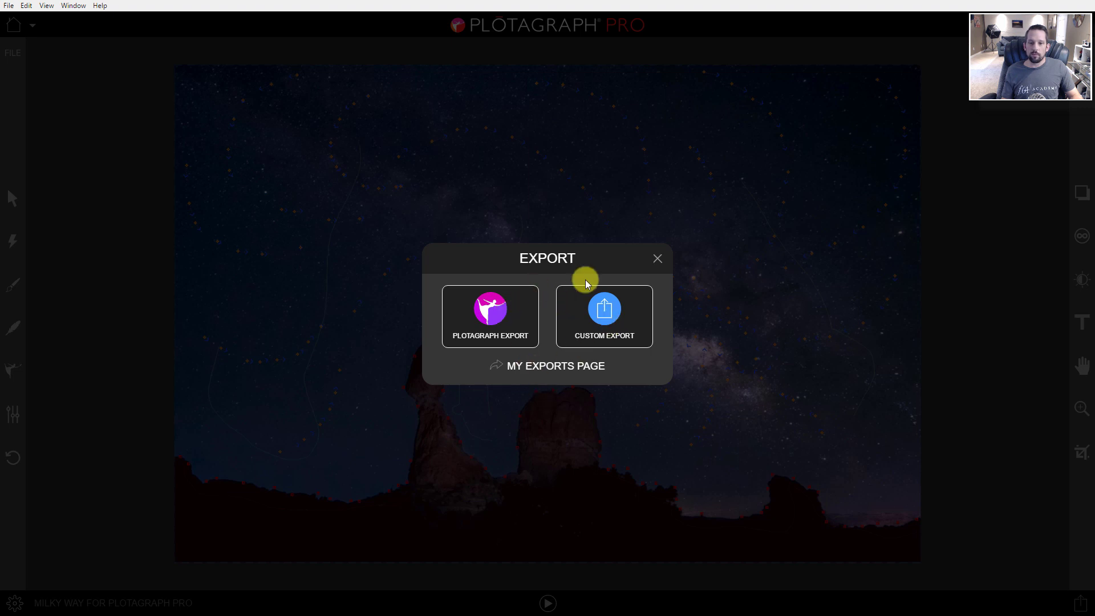
pyautogui.click(604, 309)
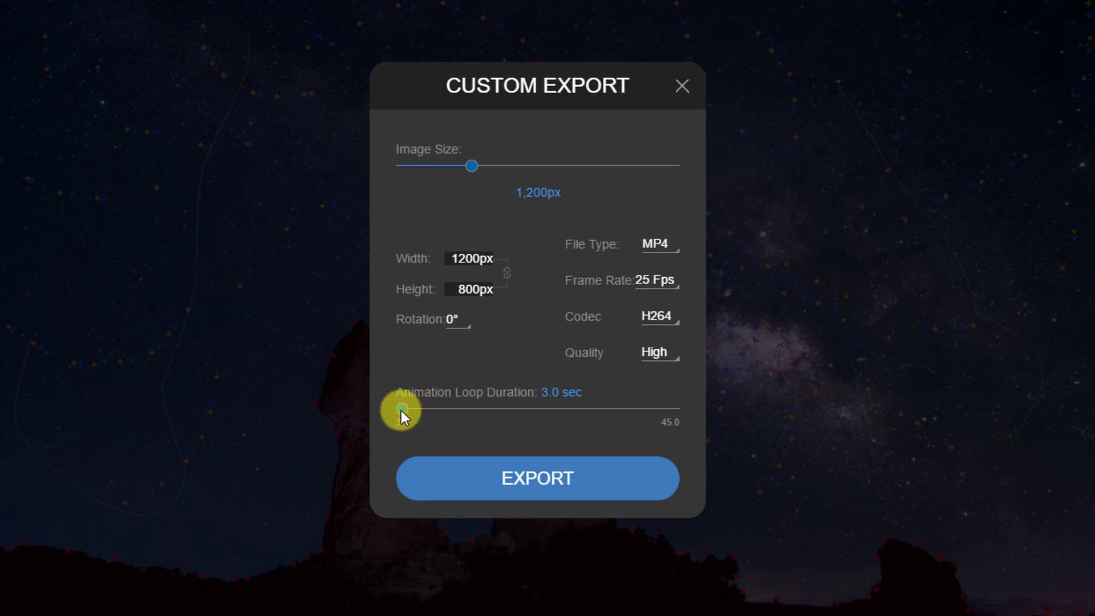
pyautogui.moveTo(403, 412); pyautogui.dragTo(436, 410)
pyautogui.moveTo(427, 409); pyautogui.dragTo(453, 409)
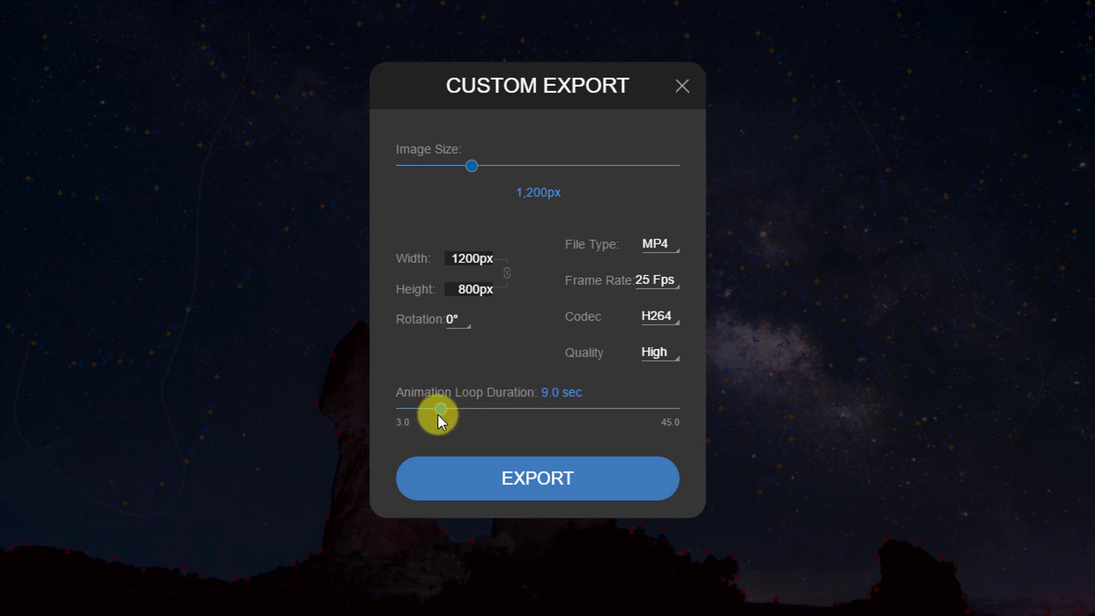
# Step: Keep MP4 as the export file type and export the animation
pyautogui.click(659, 247)
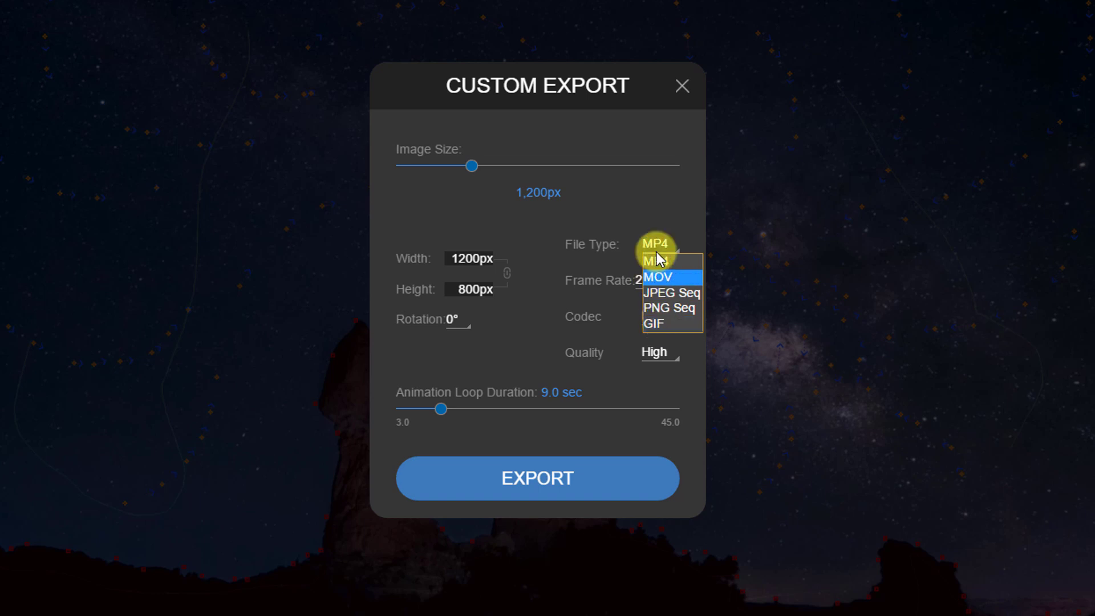
pyautogui.click(654, 263)
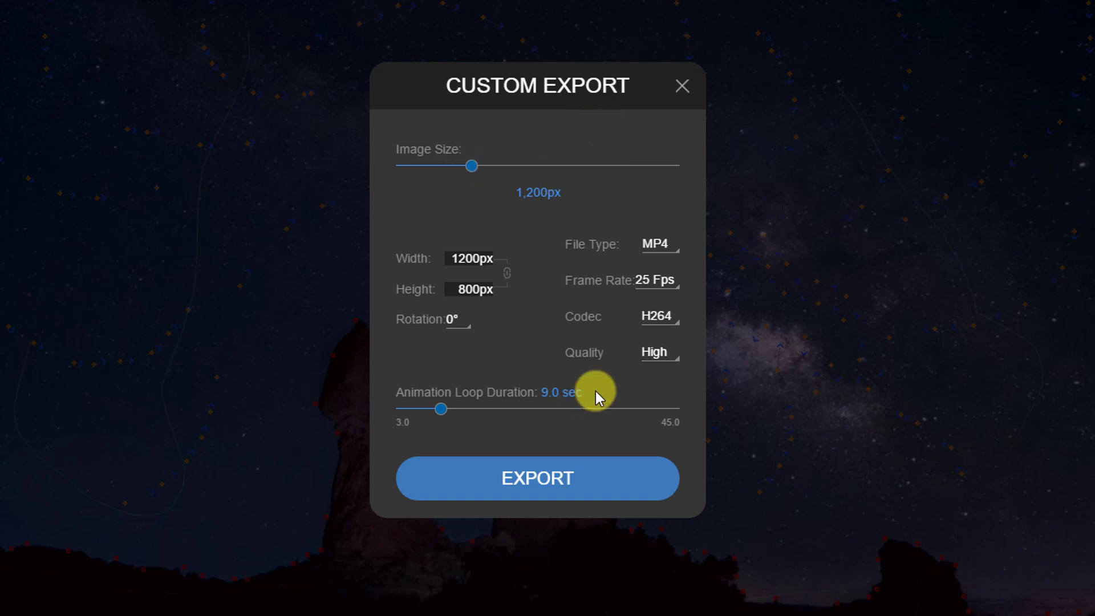
pyautogui.click(565, 480)
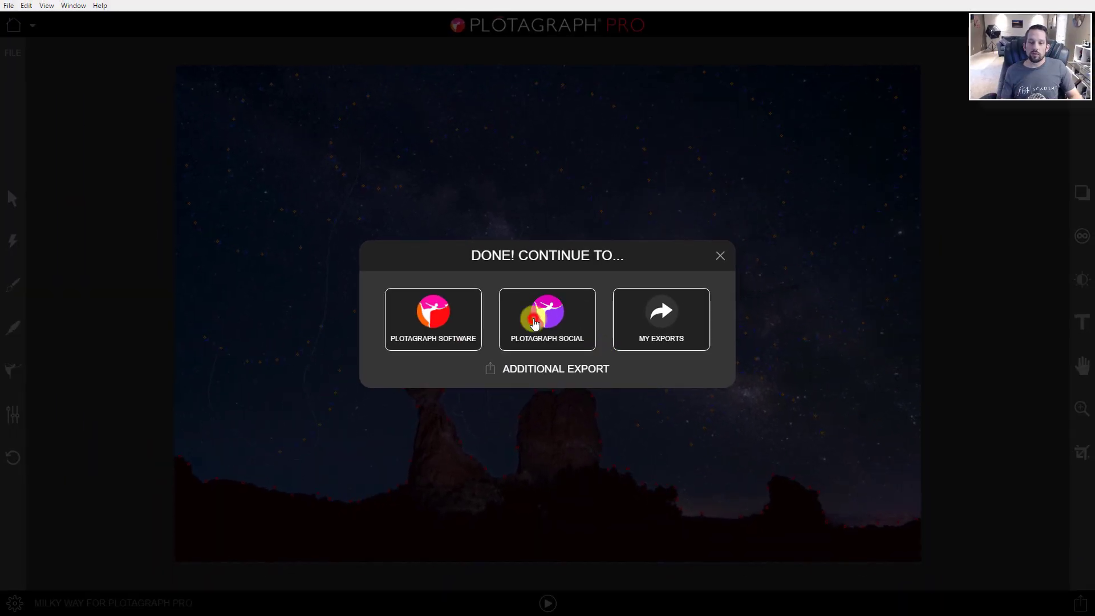
# Step: Continue to Plotagraph Social and browse the animated images in the community feed
pyautogui.click(534, 324)
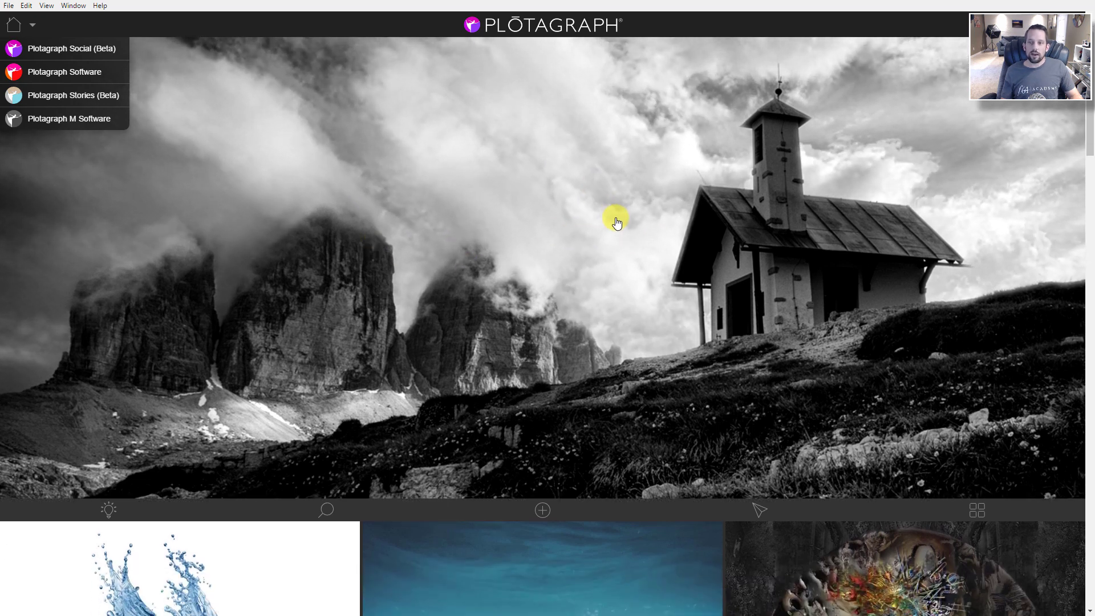
pyautogui.scroll(-3, 606, 213)
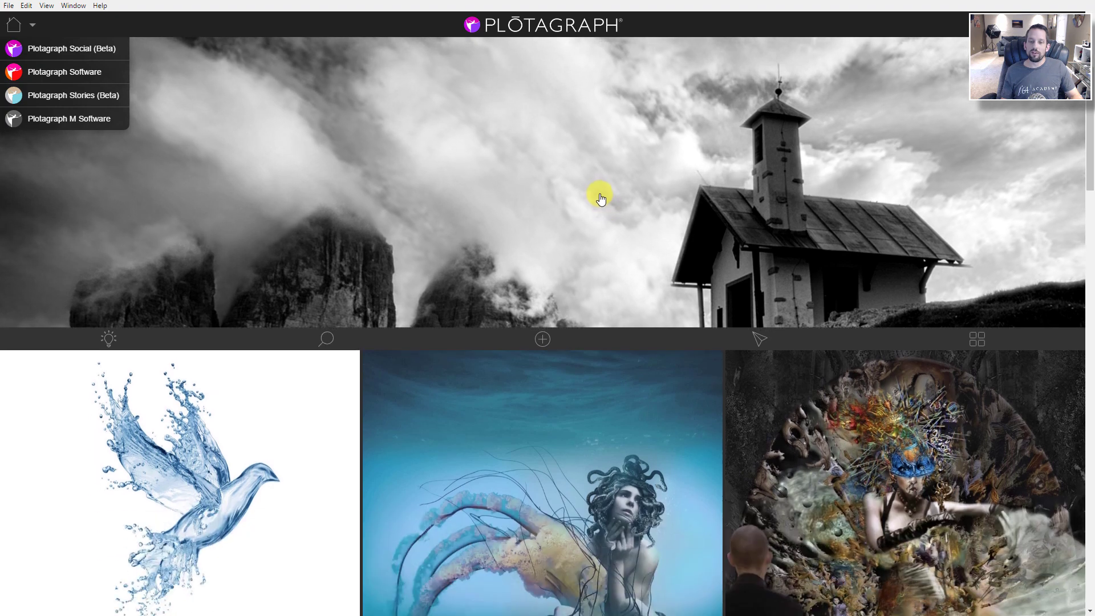
pyautogui.scroll(-5, 600, 197)
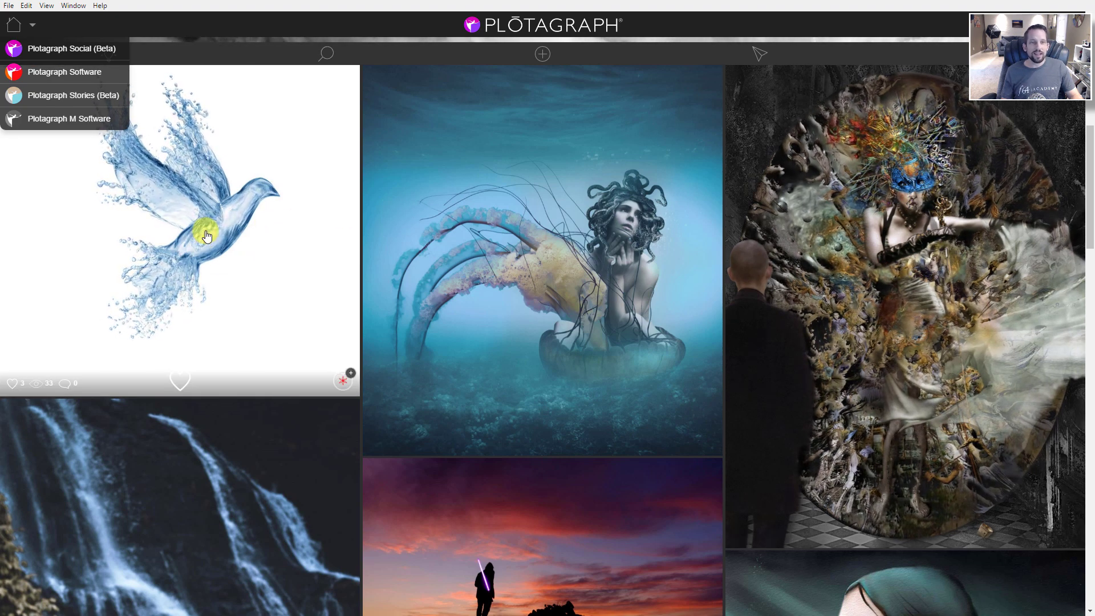
pyautogui.scroll(-2, 215, 234)
pyautogui.scroll(-3, 211, 260)
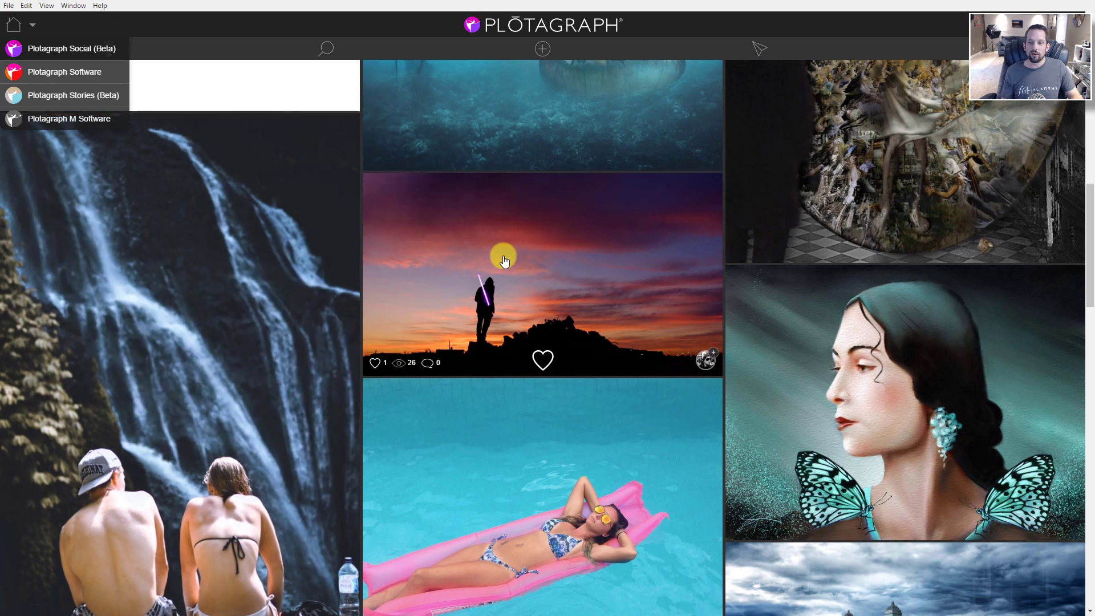
pyautogui.scroll(-7, 504, 260)
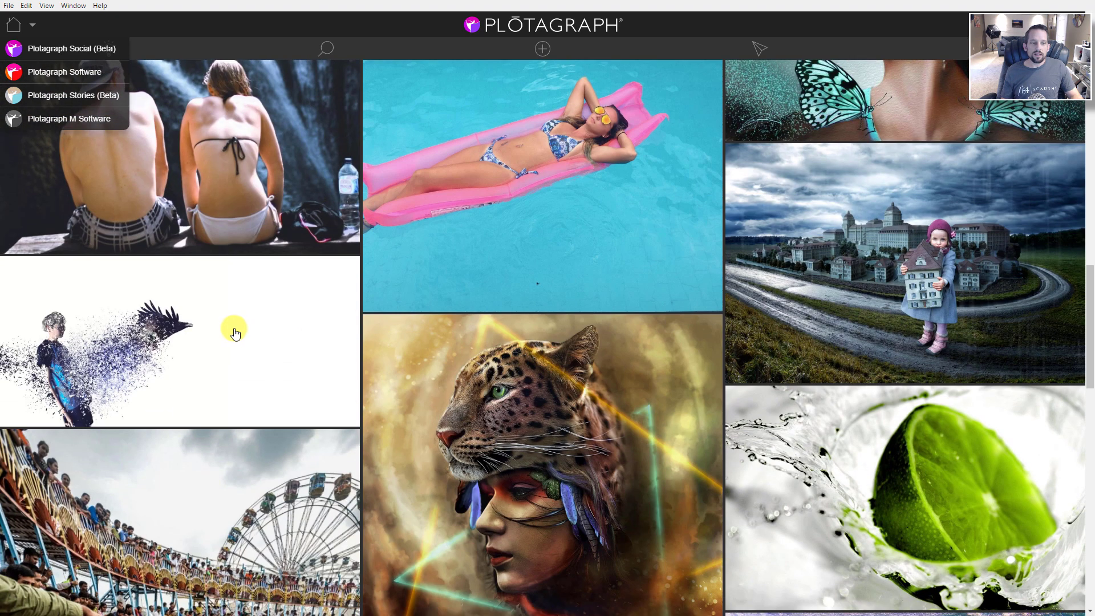
pyautogui.moveTo(233, 333)
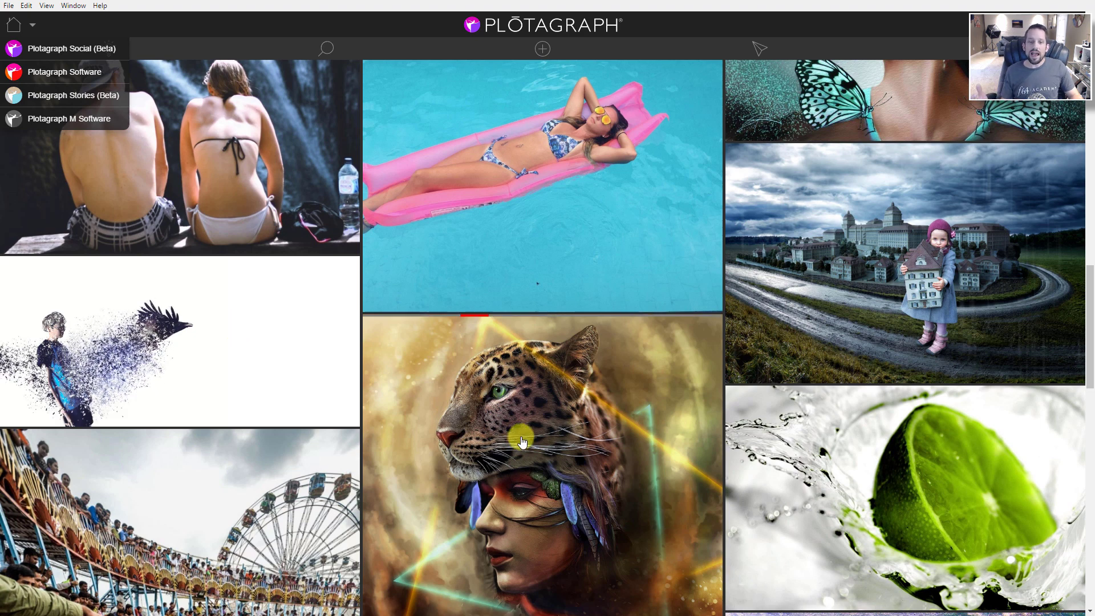
pyautogui.scroll(-1, 522, 442)
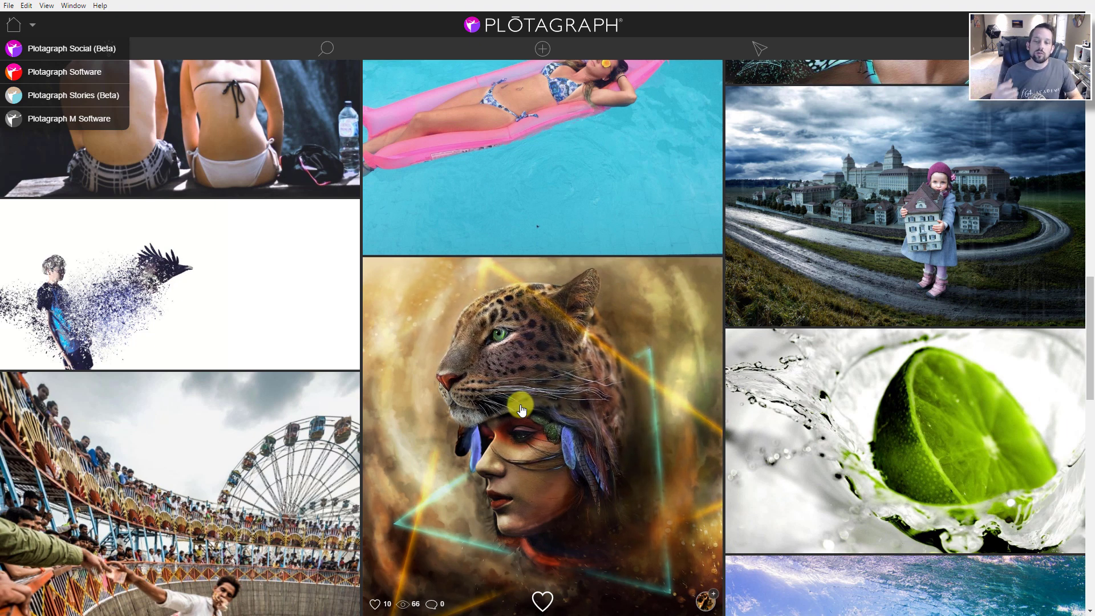
pyautogui.moveTo(877, 456)
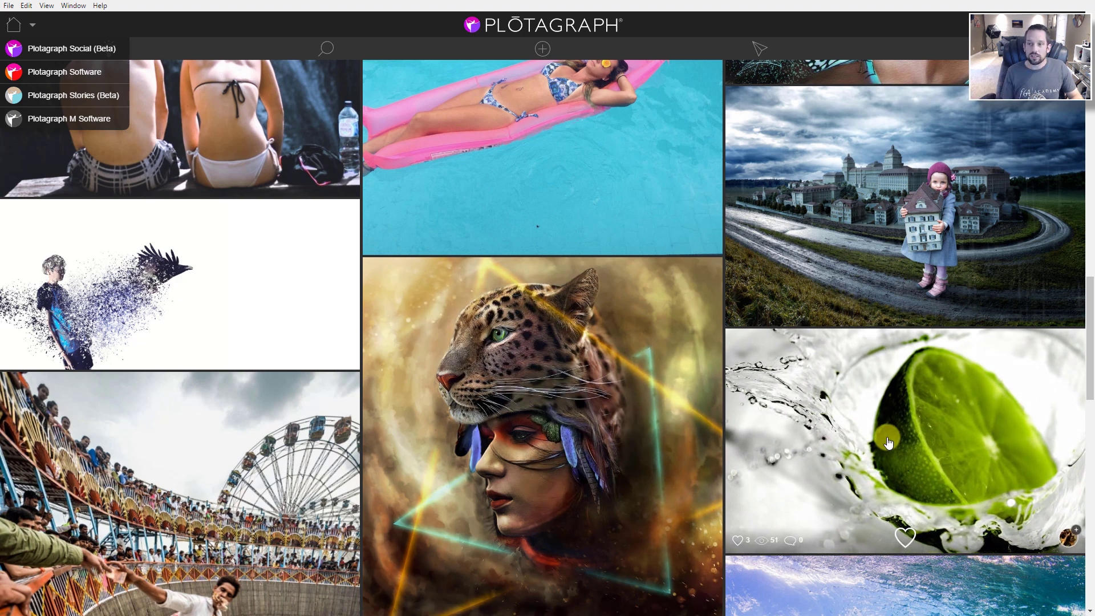
pyautogui.moveTo(916, 251)
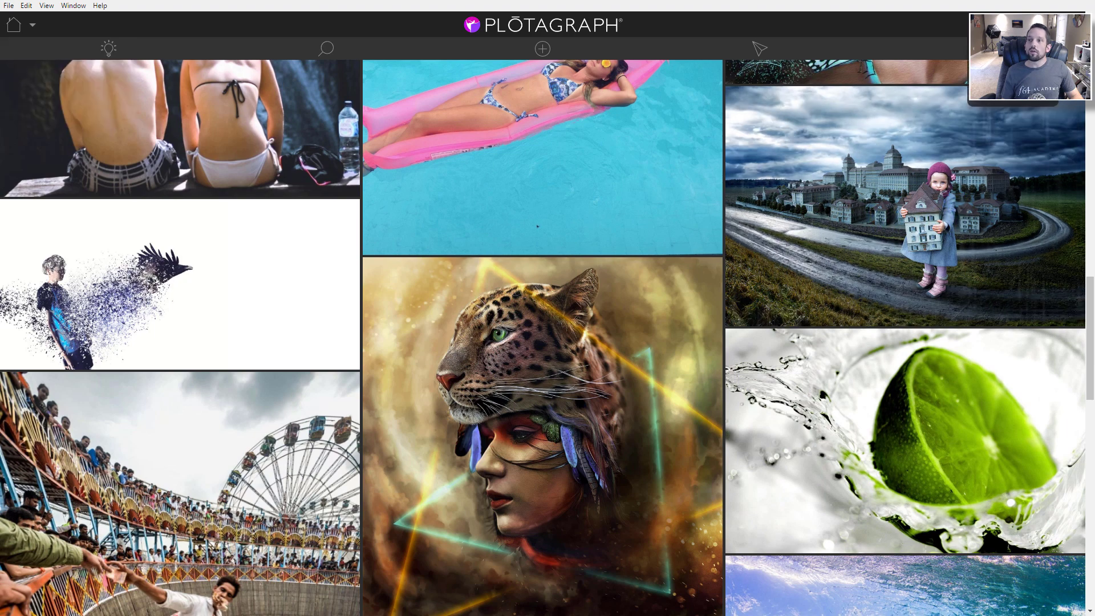
pyautogui.scroll(10, 921, 191)
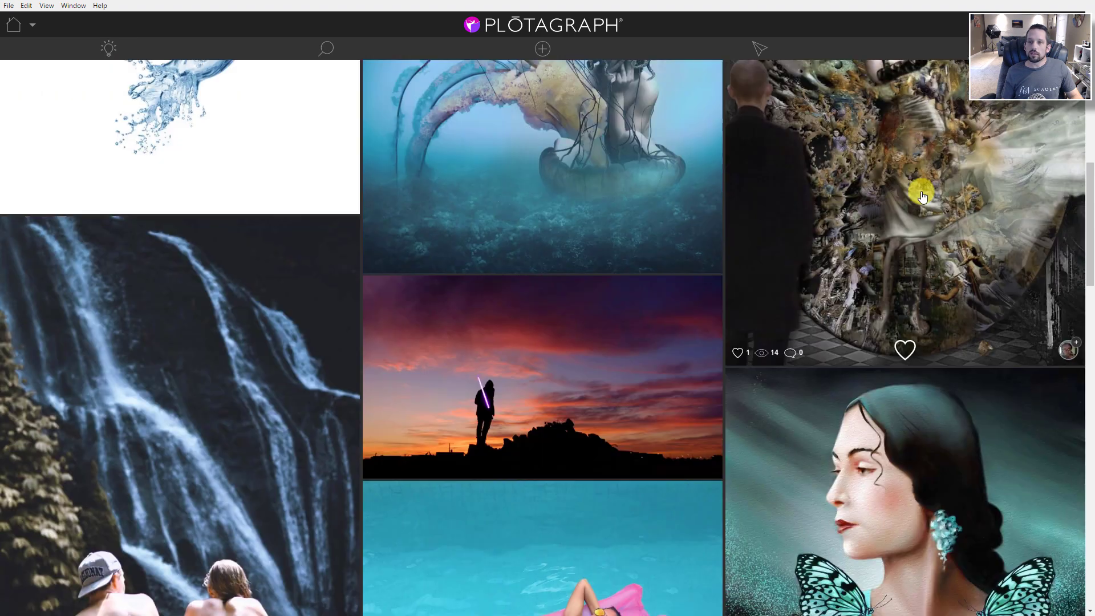
pyautogui.scroll(4, 921, 197)
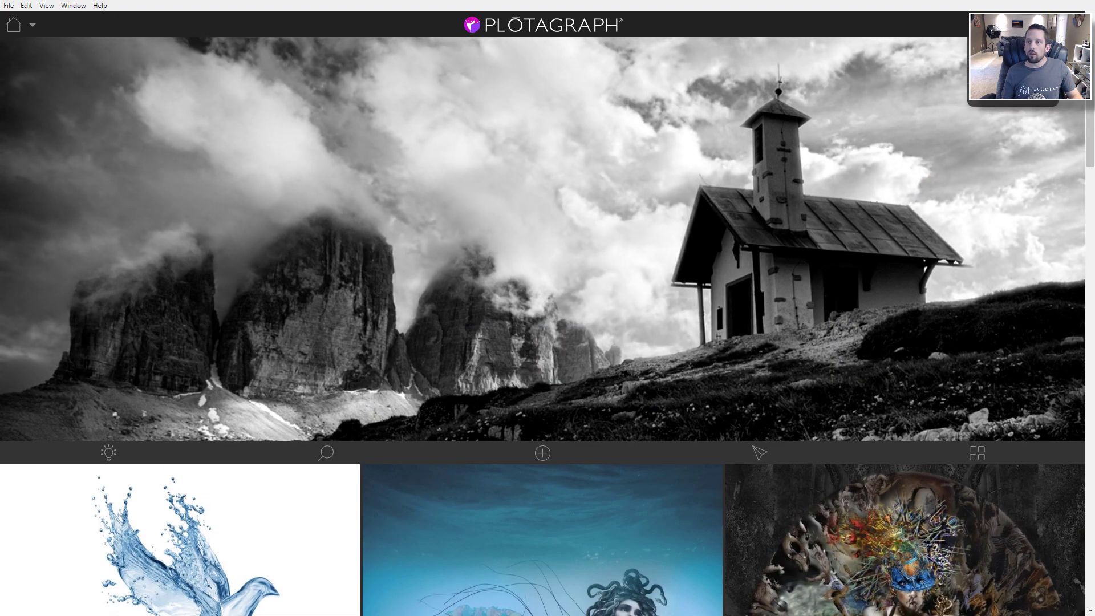
# Step: Open the account's own gallery page and look over its cover image and published animation
pyautogui.click(1013, 63)
pyautogui.scroll(-1, 422, 342)
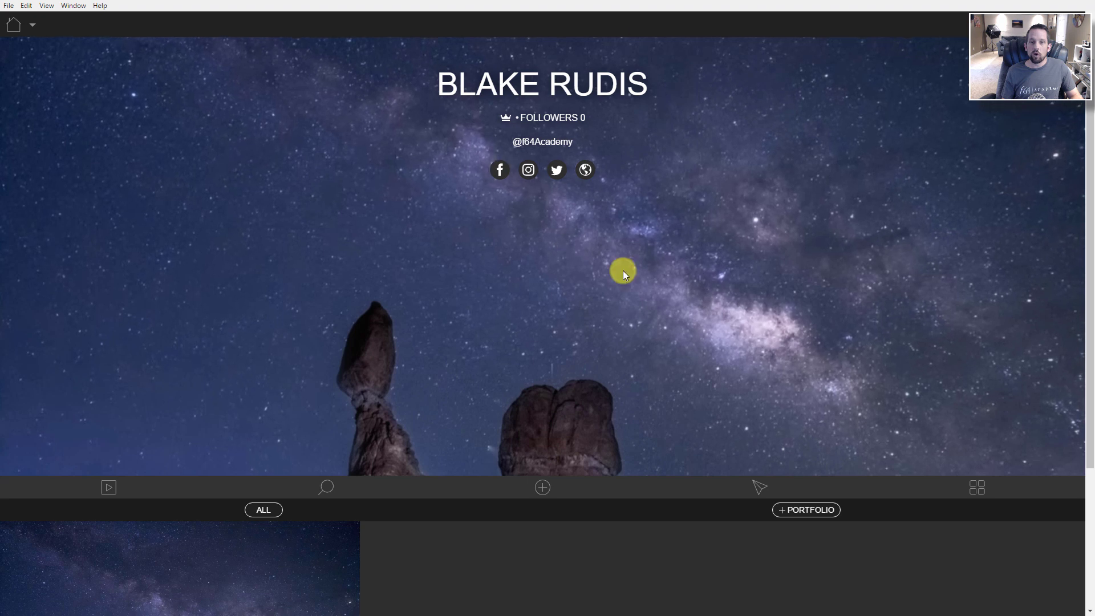
pyautogui.scroll(-3, 650, 261)
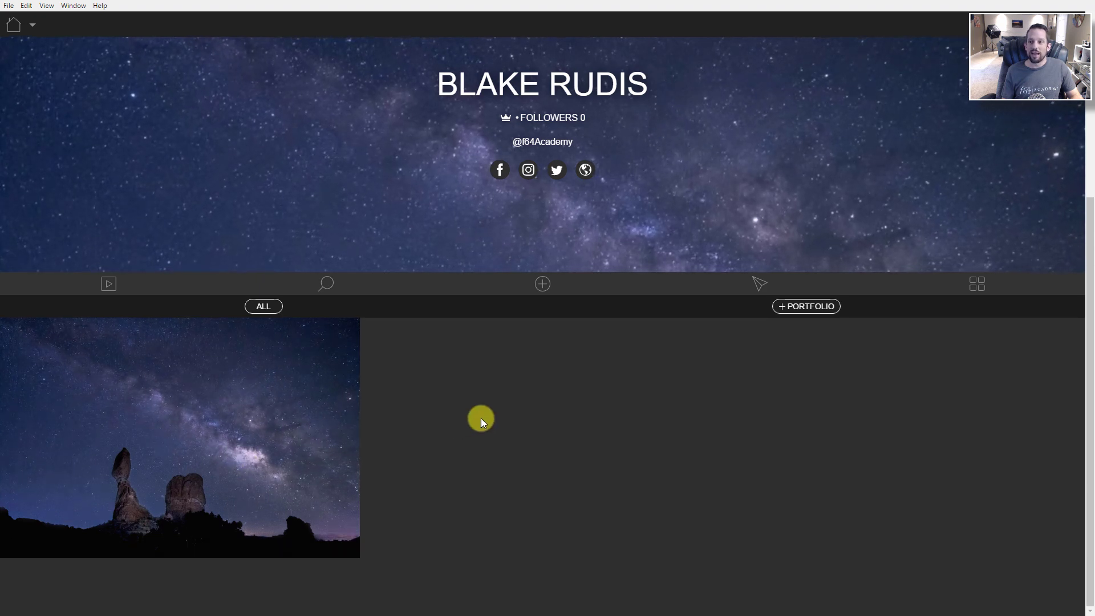
pyautogui.scroll(4, 481, 419)
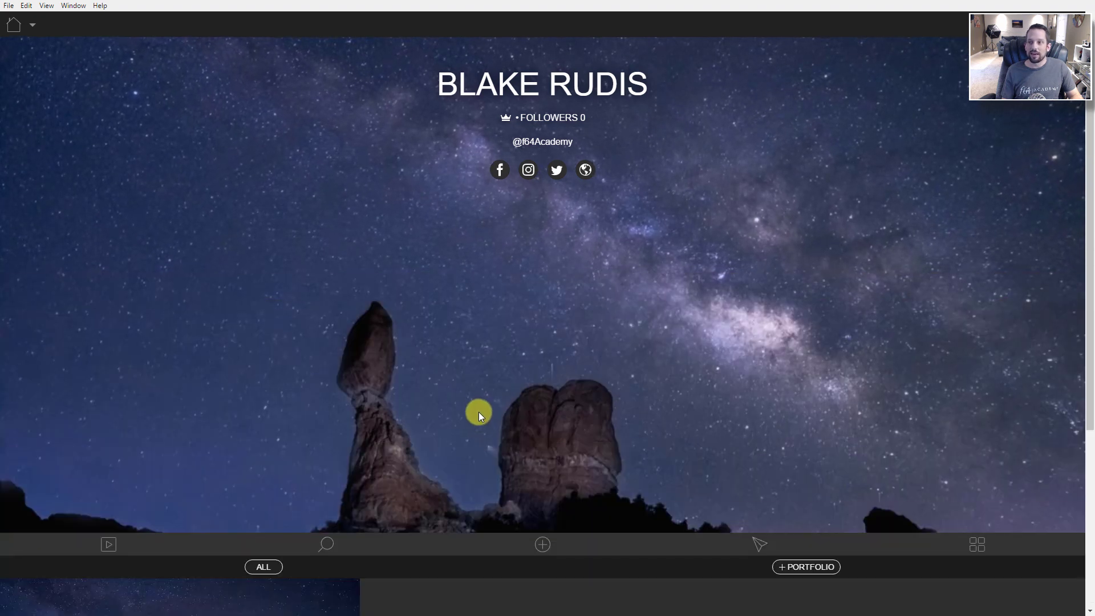
# Step: Return to the Plotagraph Pro home page and open the membership page to compare the subscription plans
pyautogui.click(19, 24)
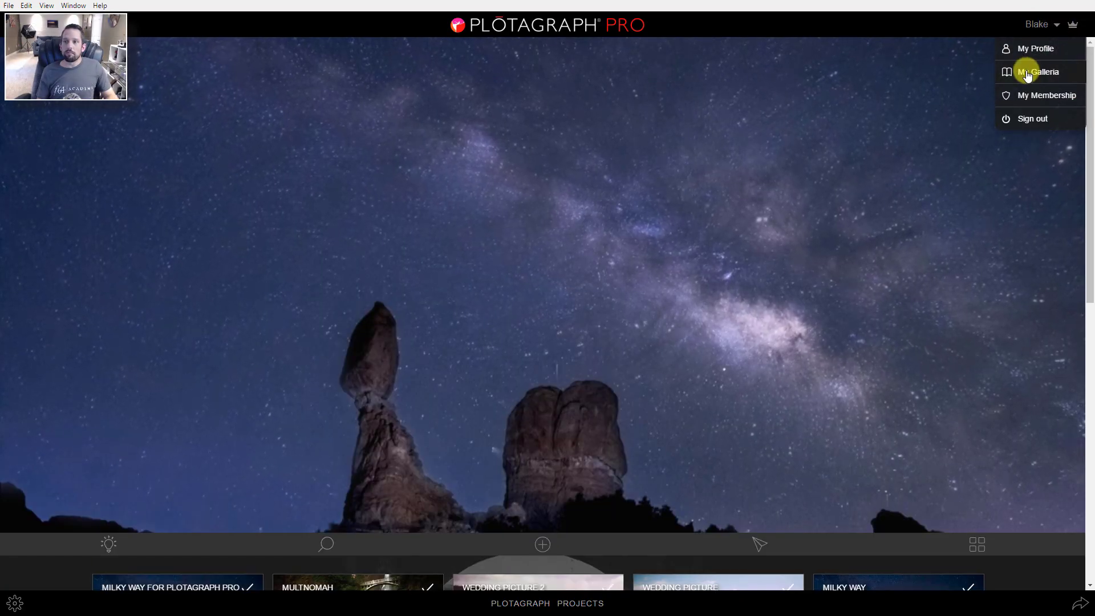
pyautogui.click(1020, 98)
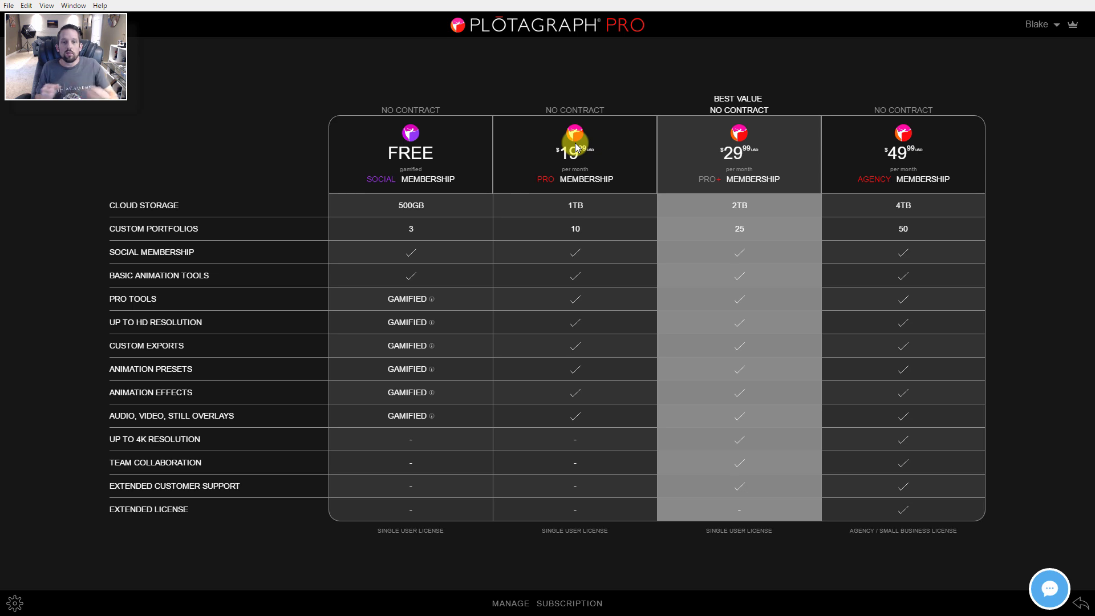
pyautogui.click(376, 151)
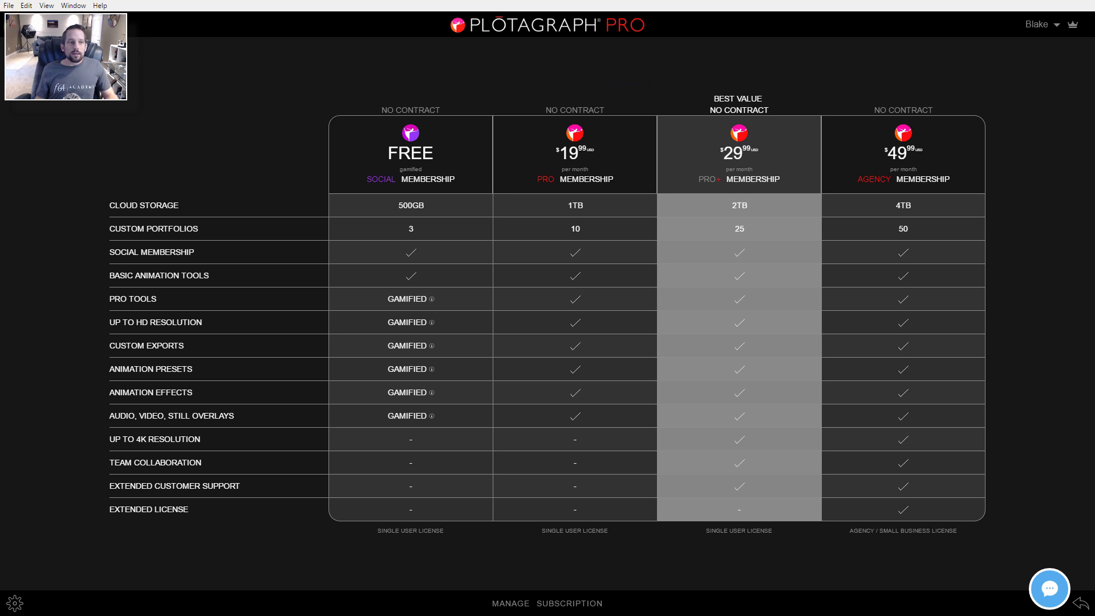
# Step: Go back to the projects gallery, look through it, and open the project showing a curly-haired photographer beside a tripod
pyautogui.click(14, 24)
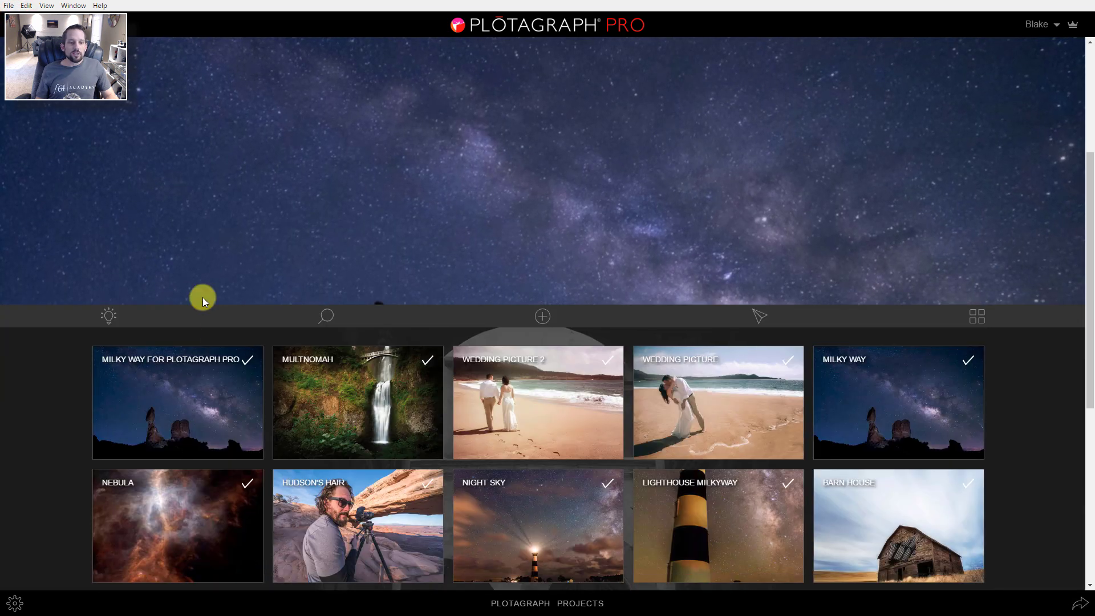
pyautogui.moveTo(178, 387)
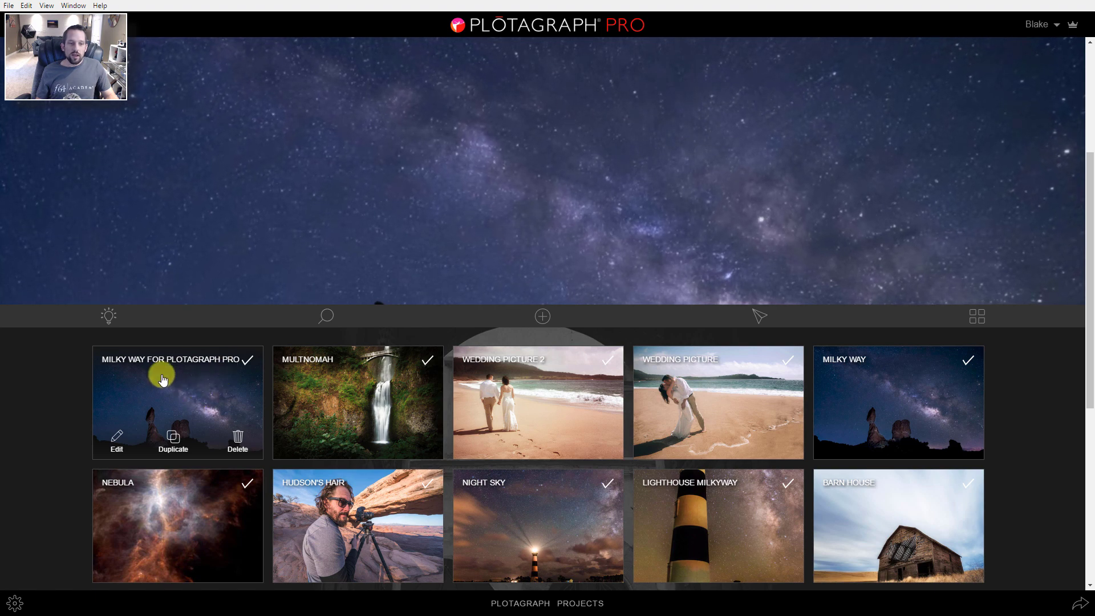
pyautogui.scroll(-1, 194, 342)
pyautogui.scroll(-2, 826, 194)
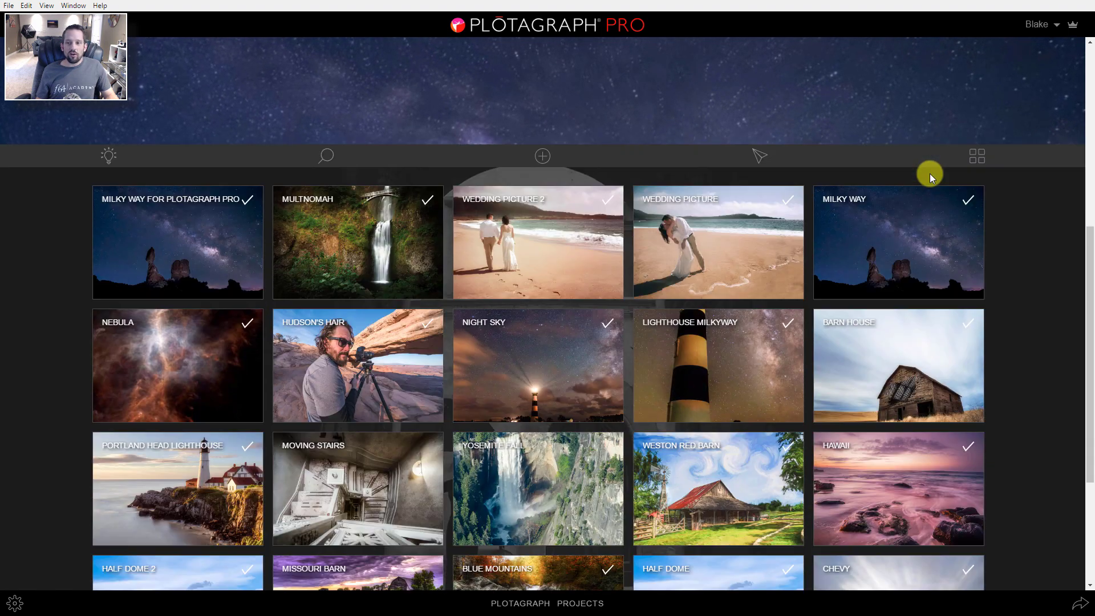
pyautogui.moveTo(357, 313)
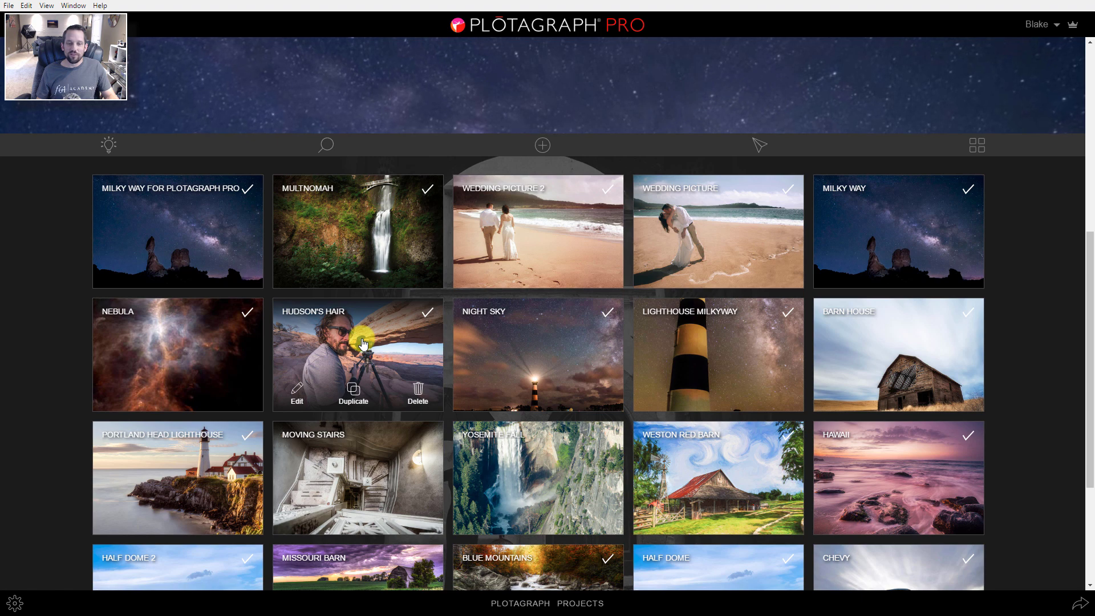
pyautogui.click(362, 342)
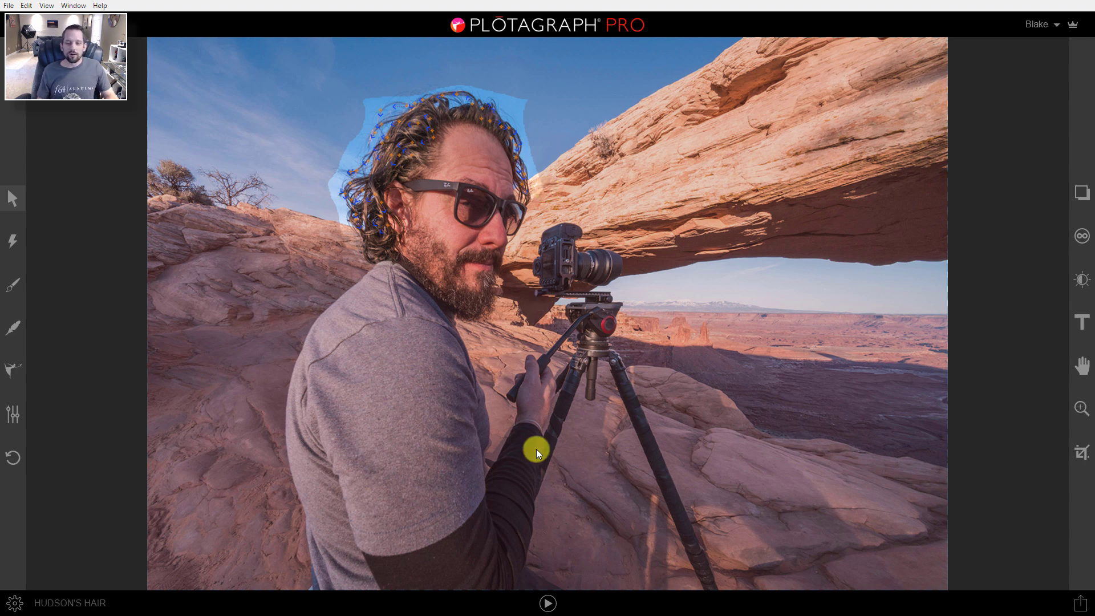
# Step: Preview the photographer's hair animation, stop it, and return to the projects gallery
pyautogui.click(547, 603)
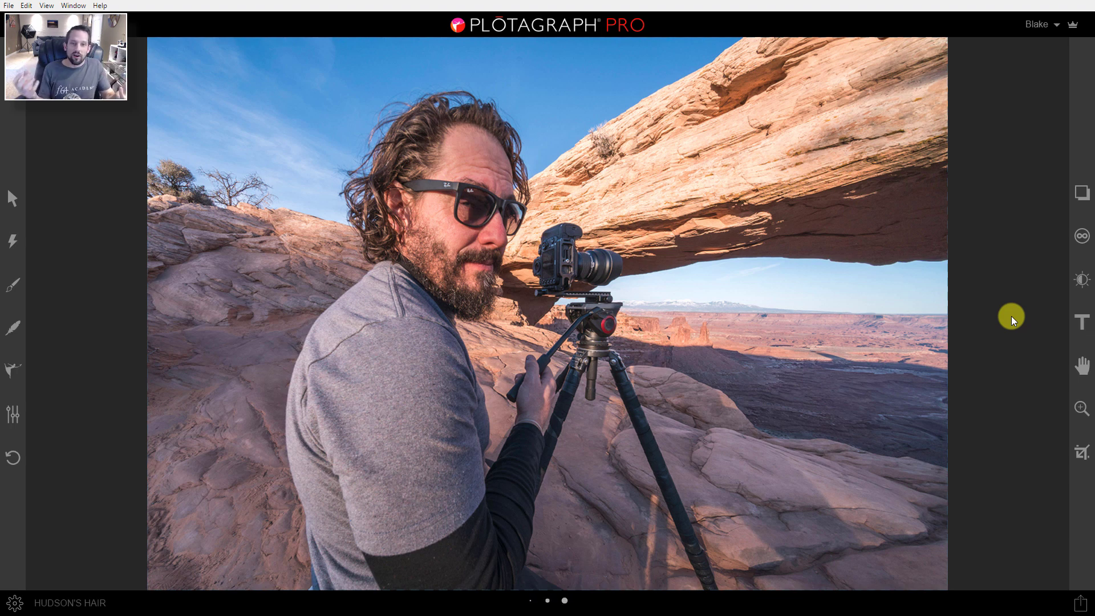
pyautogui.press('space')
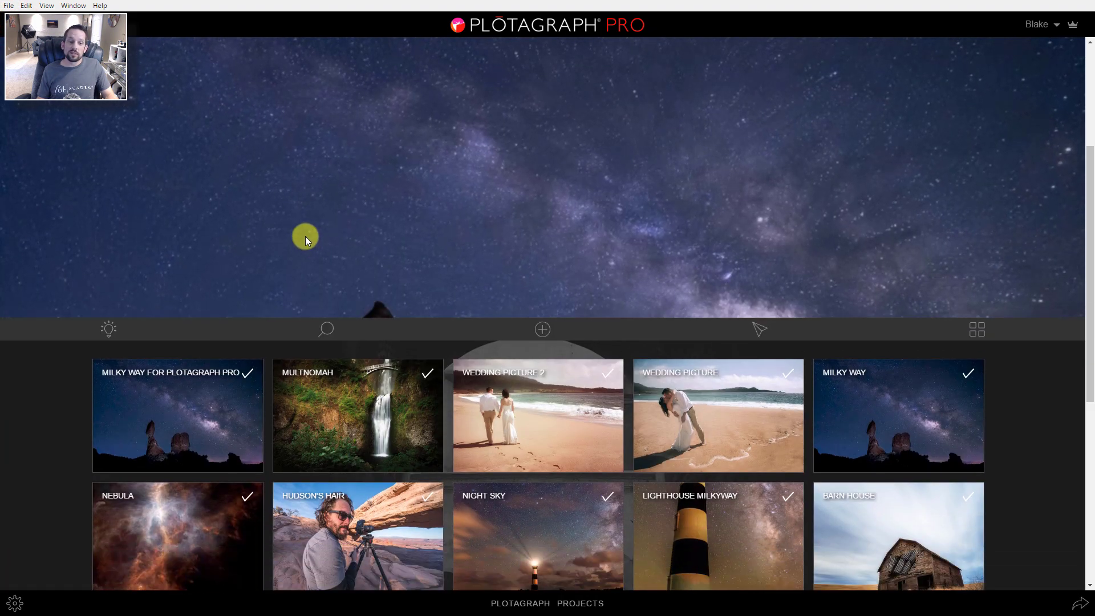
pyautogui.scroll(4, 441, 117)
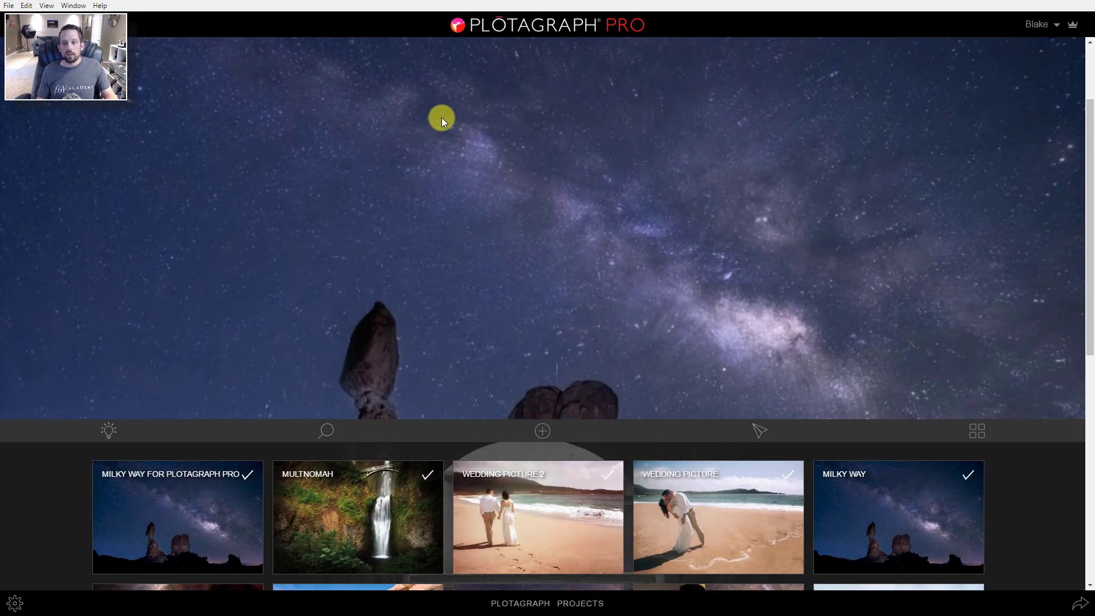